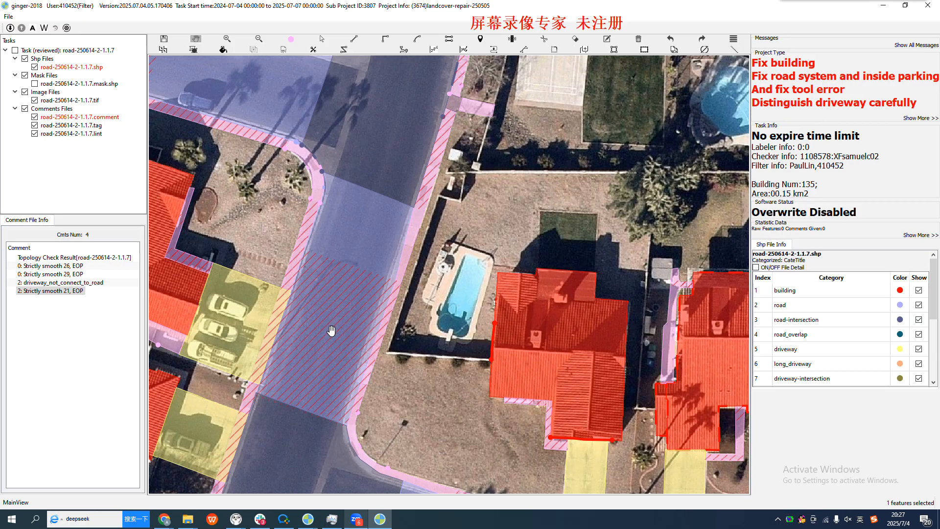
Examine the road section between the two intersections and the edge of the adjoining sidewalk beside the parked-car driveway
drag(344, 247, 347, 284)
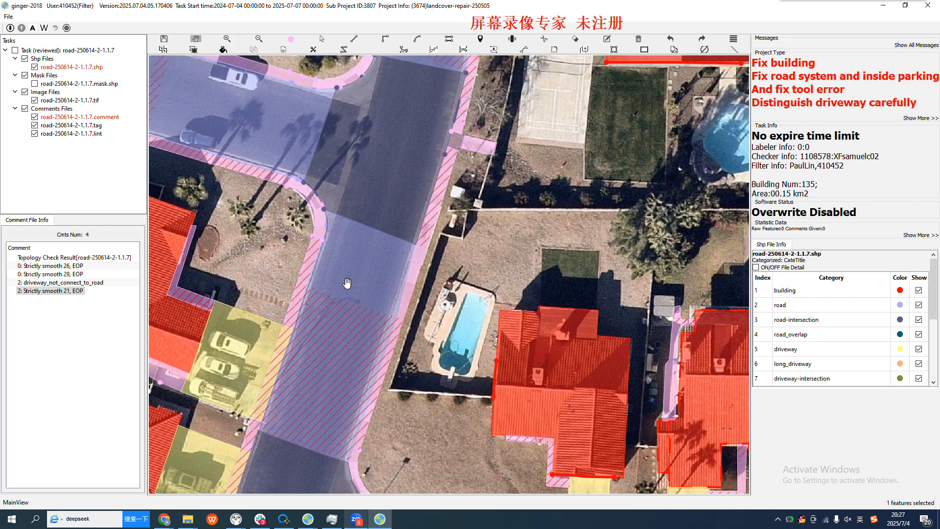
scroll(331, 292, up, 3)
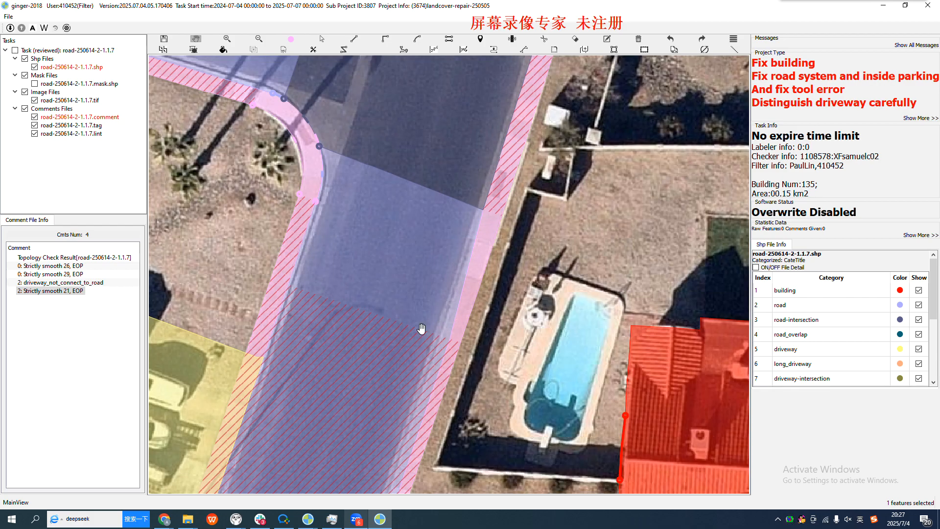
scroll(281, 264, up, 2)
key(s)
click(275, 245)
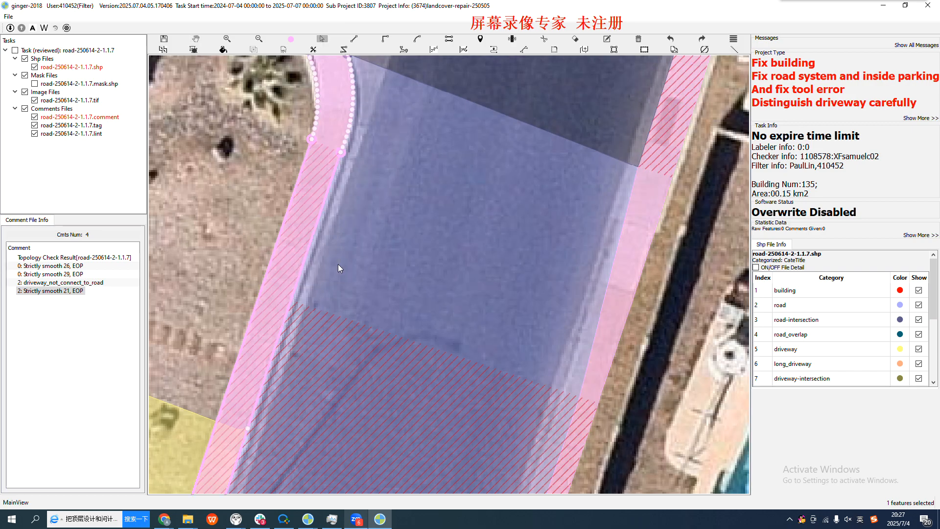
scroll(339, 268, down, 2)
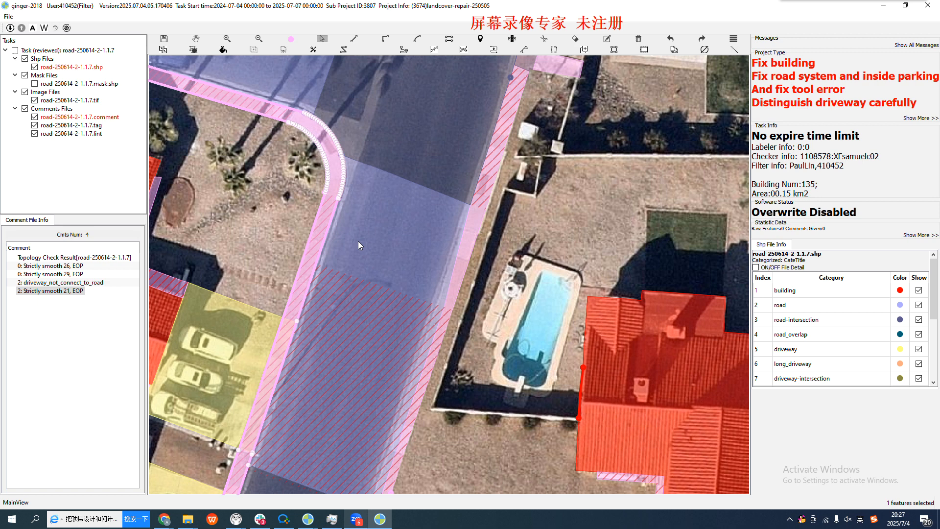
key(Escape)
drag(315, 289, 327, 302)
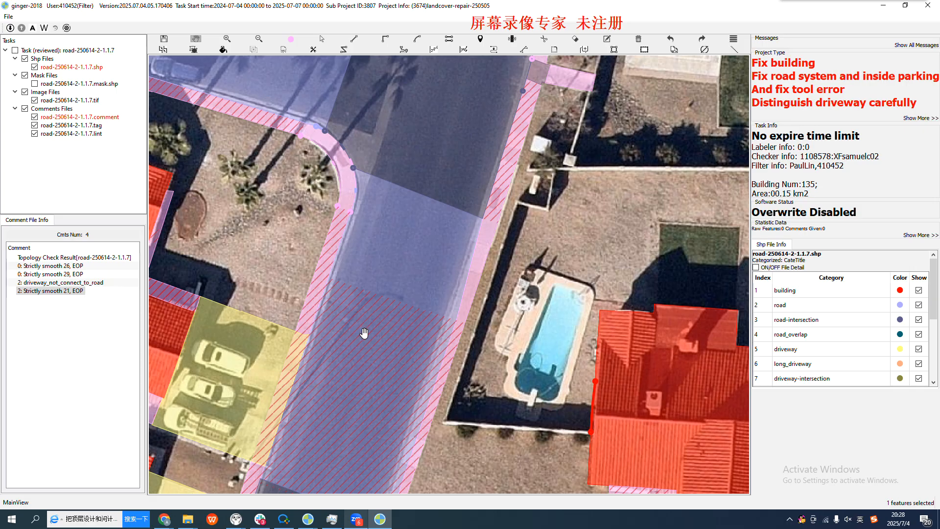
drag(364, 333, 376, 342)
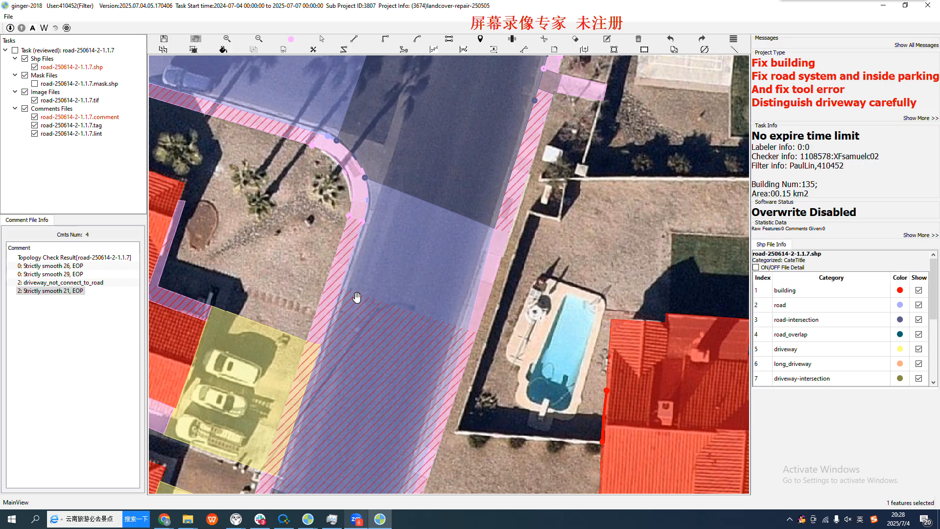
scroll(356, 297, down, 1)
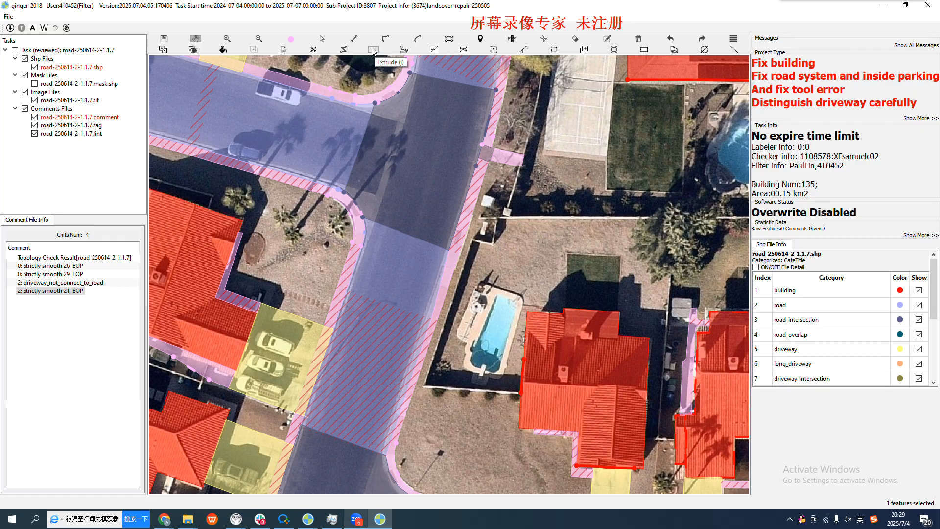
Extrude a driveway-category strip about 12.3 m long and 1.4 m wide along the sidewalk's road edge, just south of the lower intersection
click(375, 53)
drag(359, 315, 379, 232)
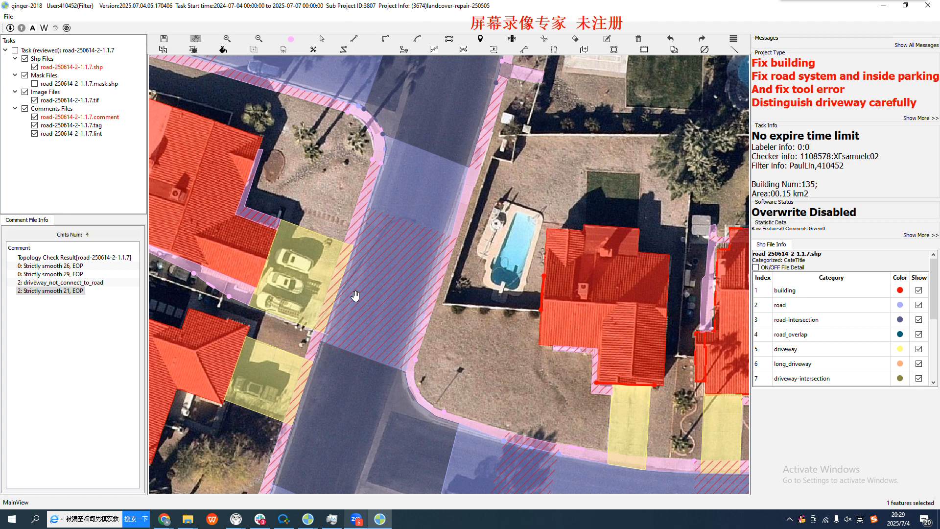
drag(350, 309, 376, 217)
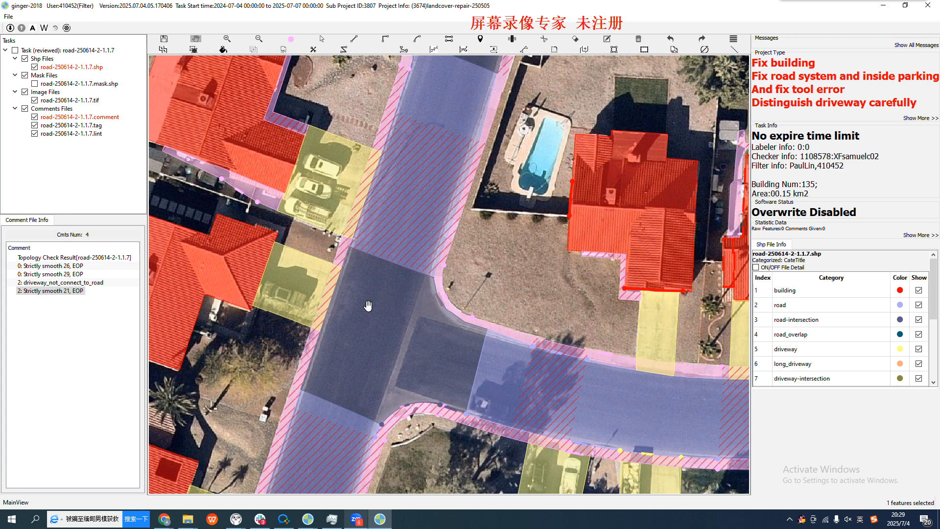
drag(363, 314, 374, 272)
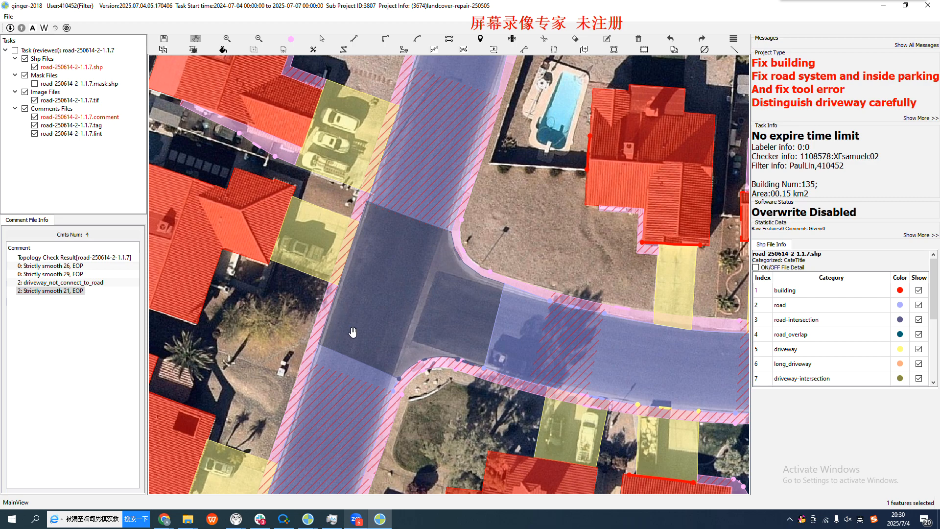
drag(343, 373, 425, 209)
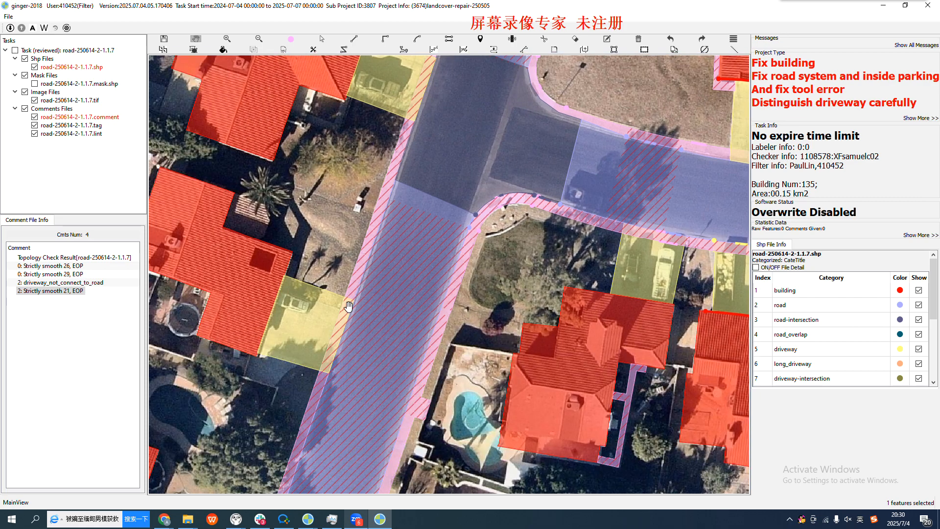
scroll(376, 270, up, 1)
scroll(377, 269, up, 1)
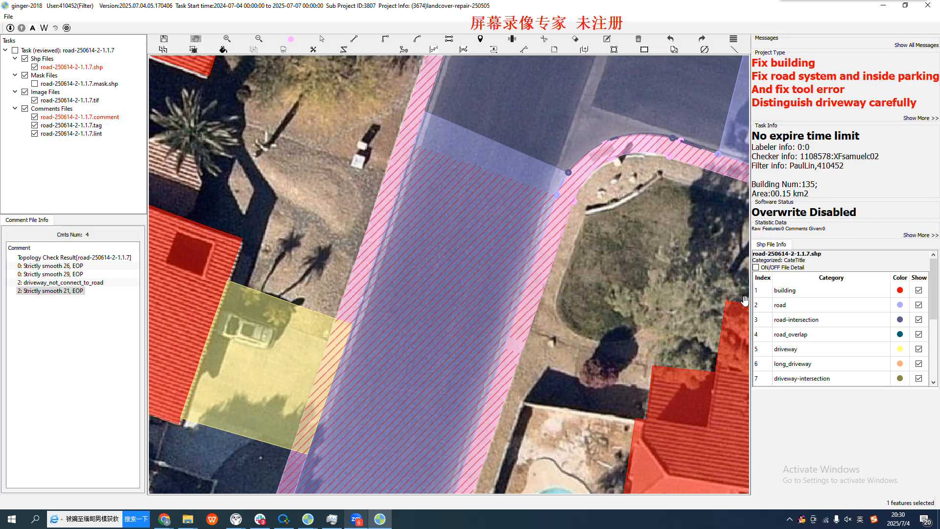
click(816, 353)
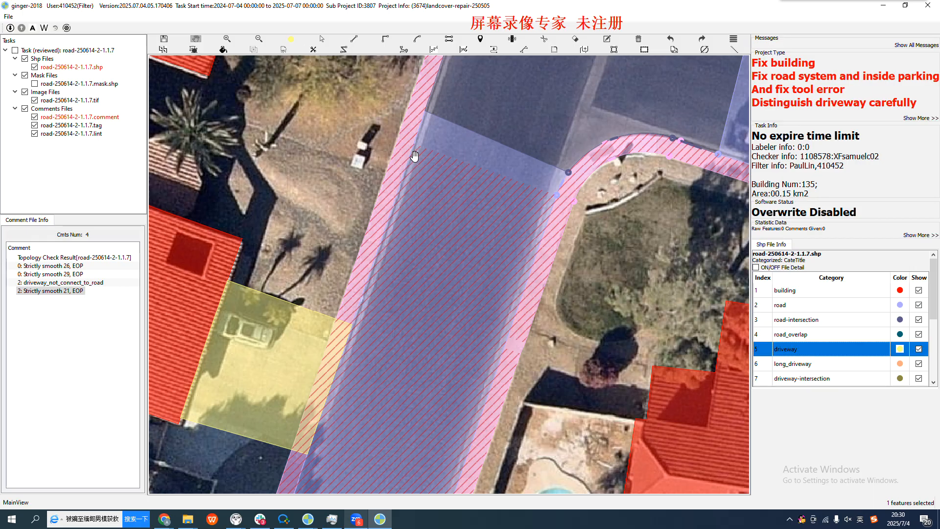
key(d)
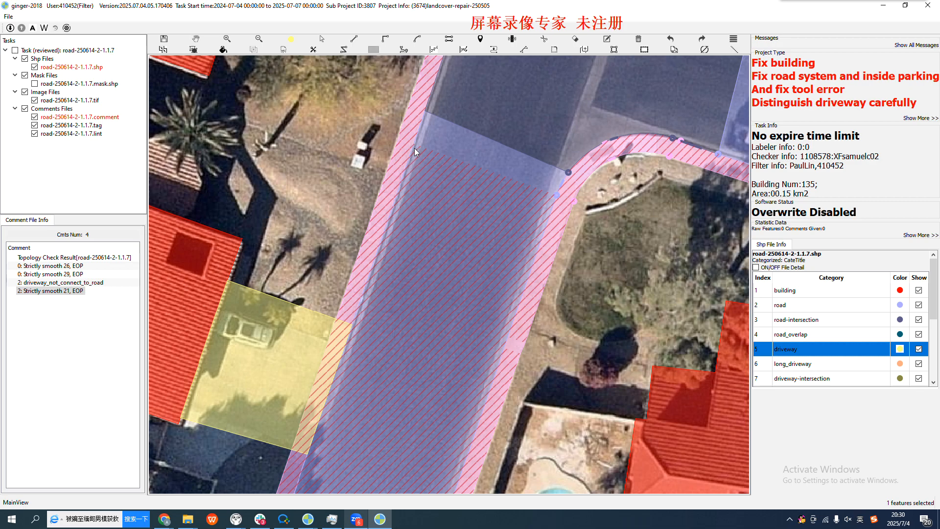
click(414, 148)
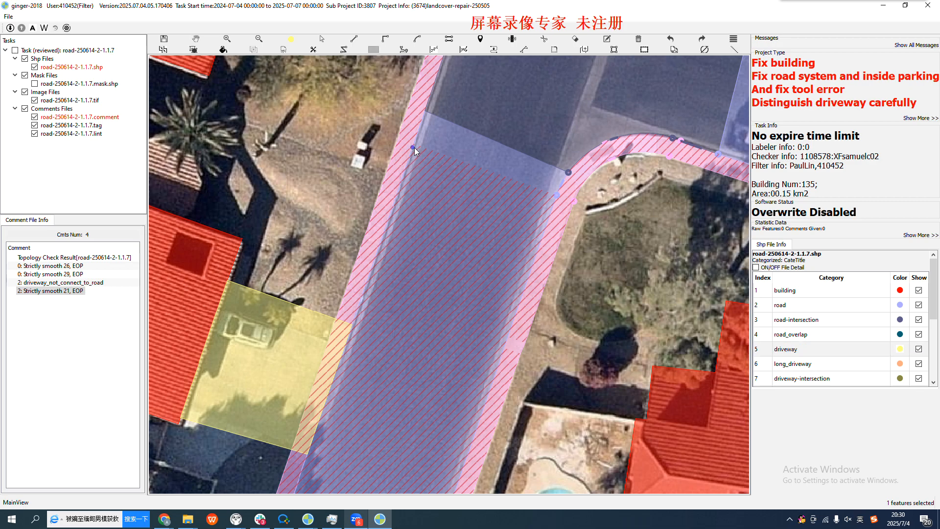
click(357, 314)
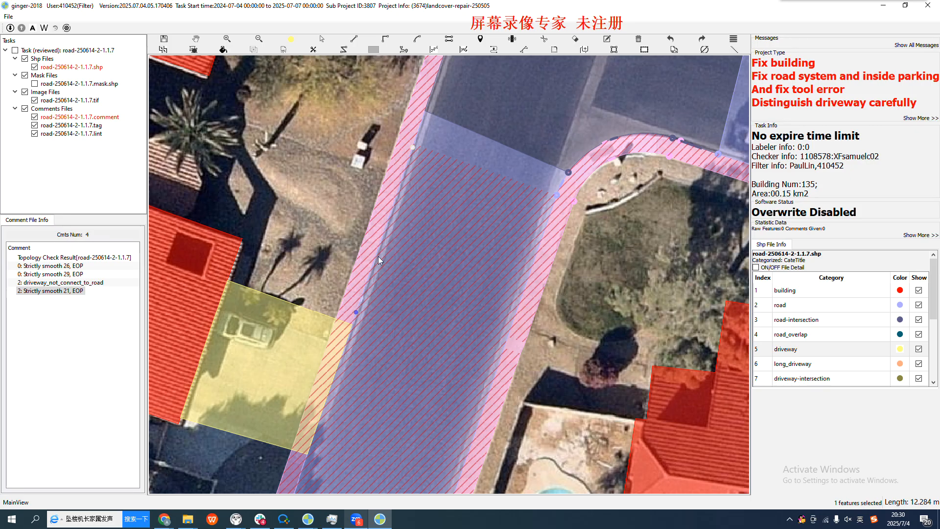
click(385, 229)
click(385, 229)
drag(387, 229, 405, 239)
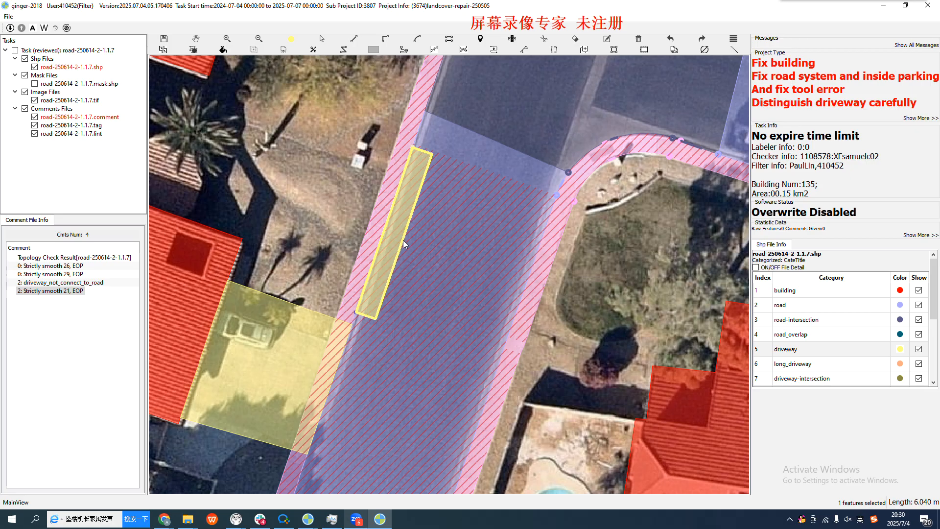
click(403, 241)
Select the new driveway strip and examine its road-side edge and vertices against the road and sidewalk
key(l)
click(395, 232)
key(Escape)
key(s)
click(400, 229)
scroll(408, 211, up, 1)
scroll(409, 232, up, 1)
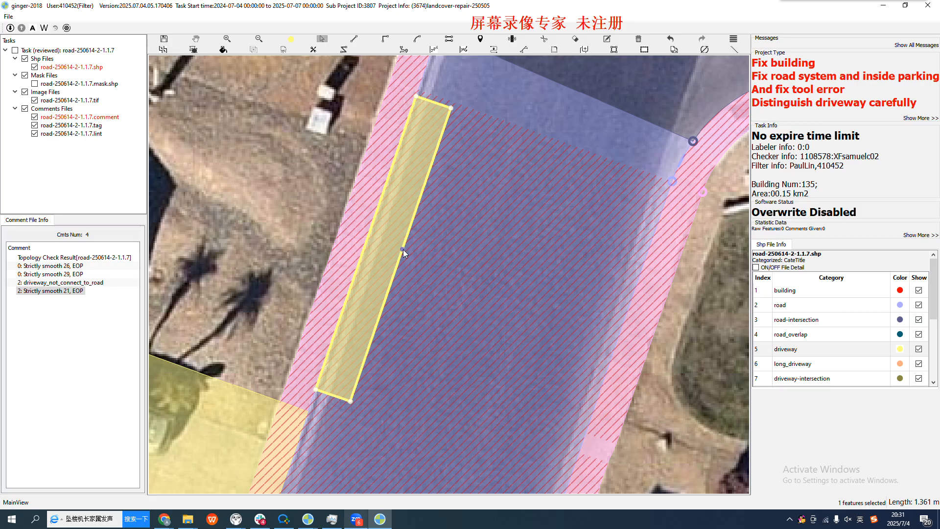
scroll(395, 233, down, 2)
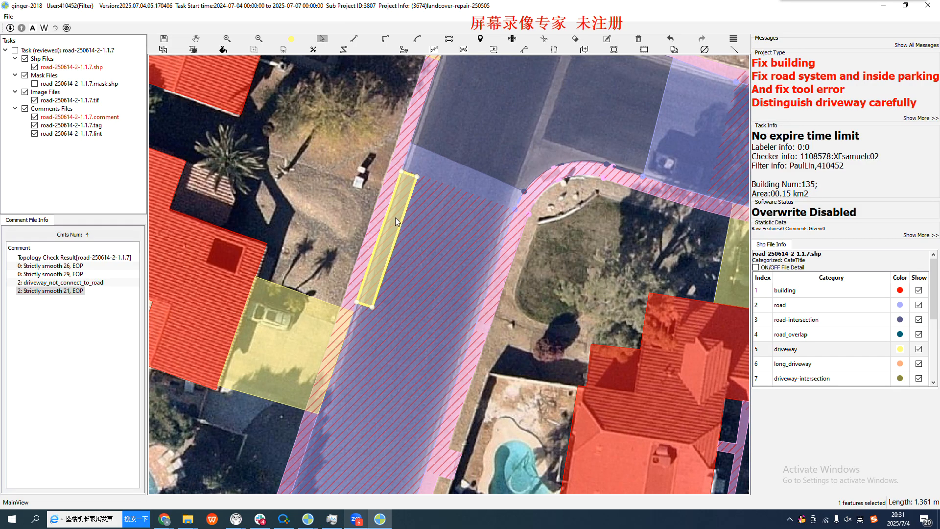
scroll(399, 215, up, 2)
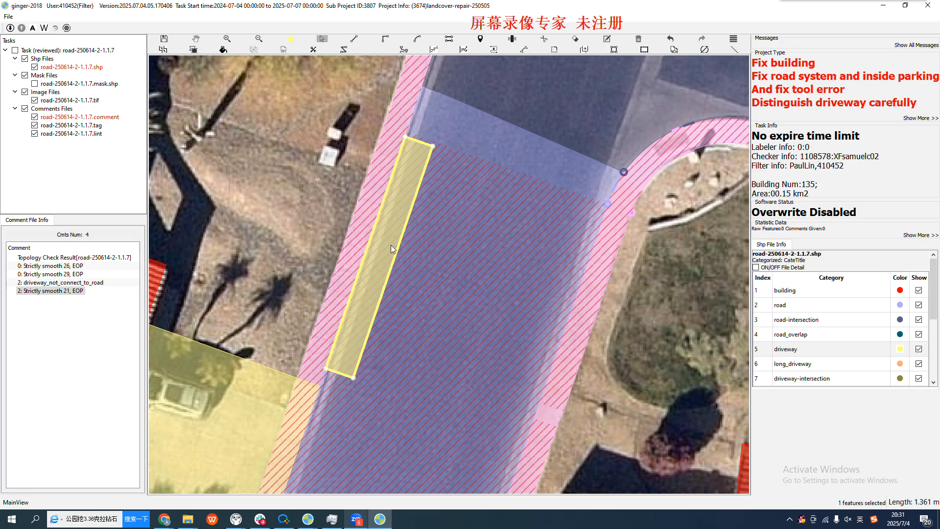
scroll(419, 233, down, 2)
key(Escape)
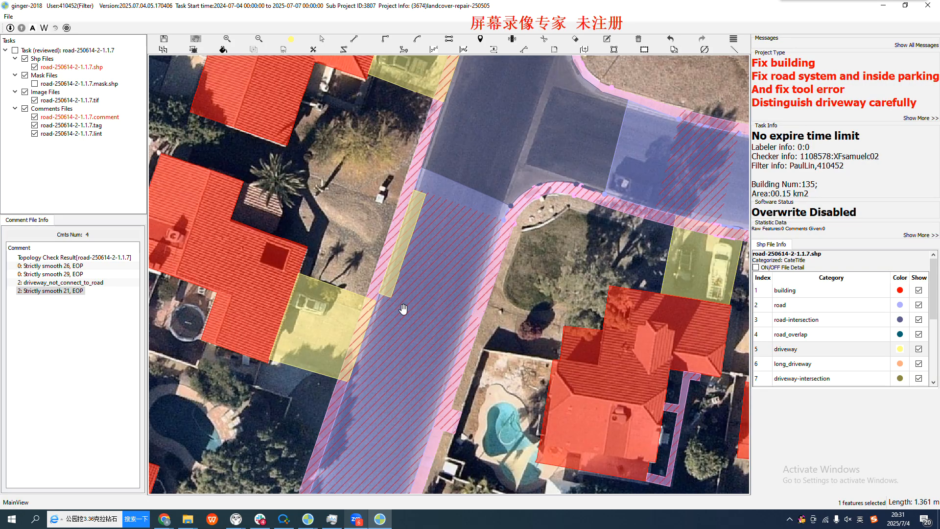
drag(403, 312, 443, 218)
scroll(456, 216, up, 4)
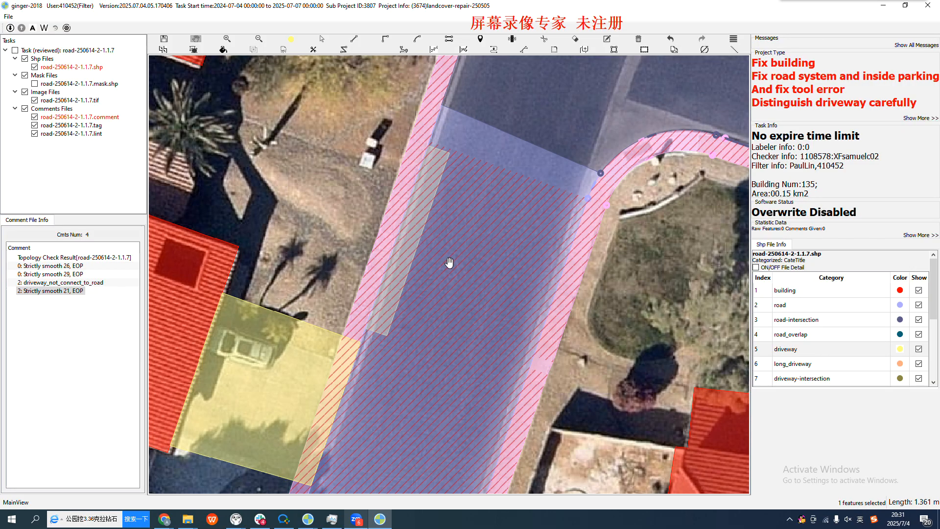
click(414, 235)
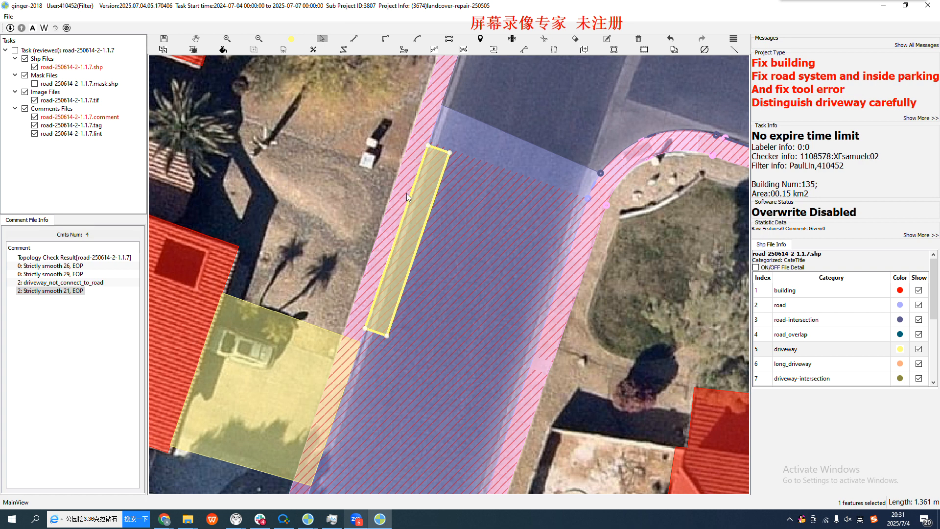
scroll(420, 231, up, 2)
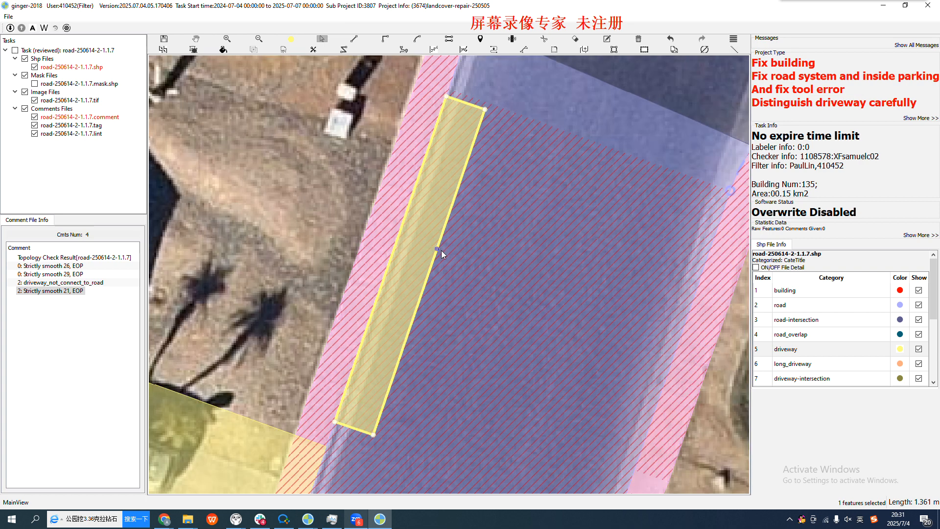
scroll(421, 248, down, 1)
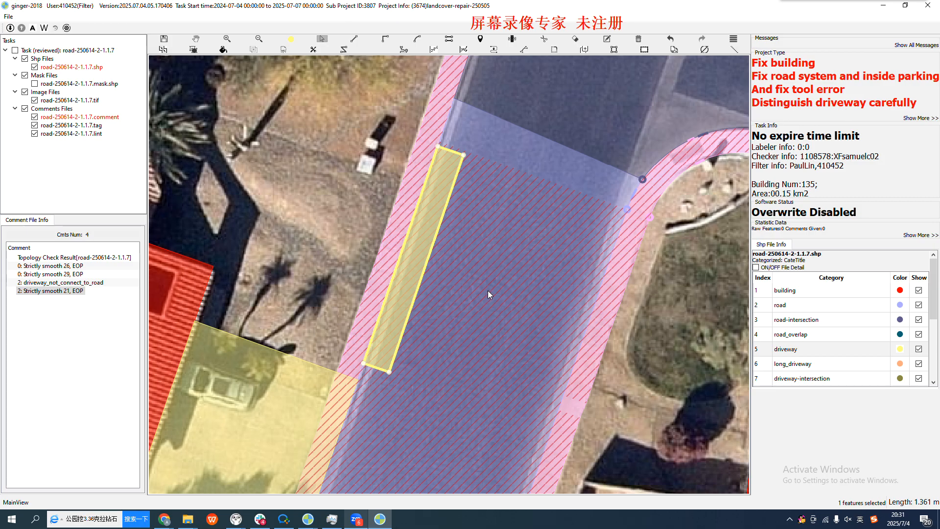
scroll(489, 289, down, 1)
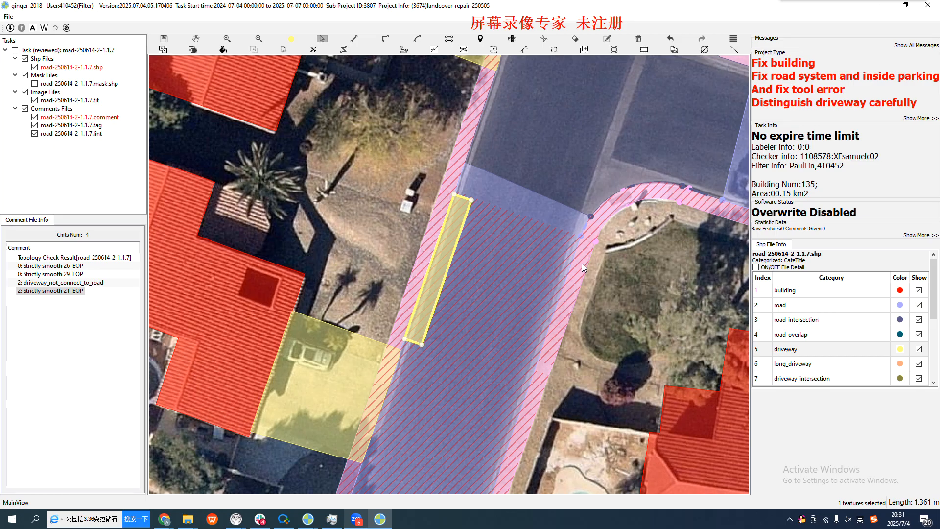
key(Escape)
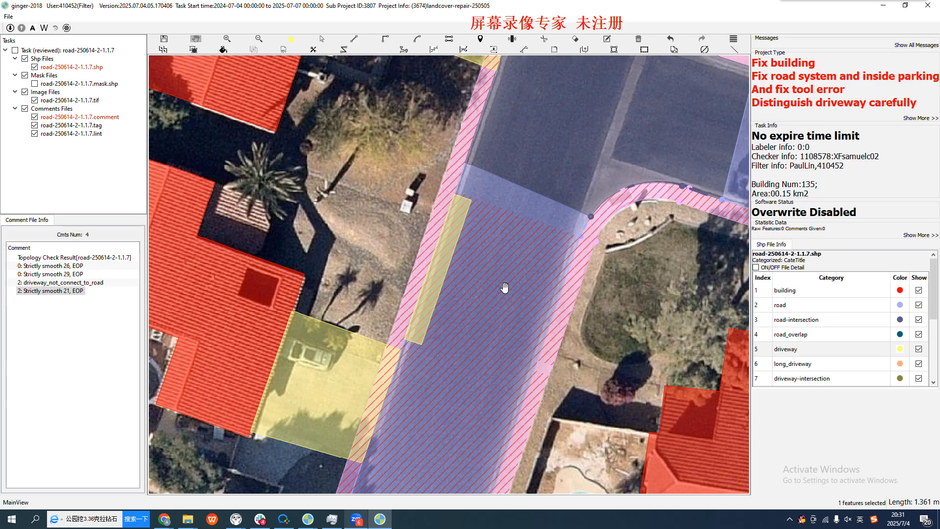
Return to the road section between the intersections, select its road polygon and compare its edges with the bare imagery
drag(519, 265, 466, 375)
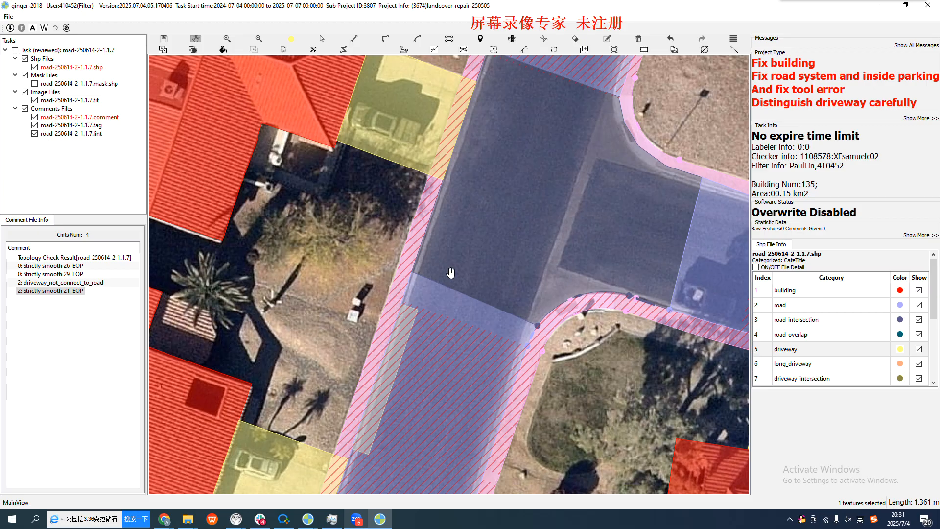
drag(519, 182, 369, 399)
scroll(398, 357, down, 2)
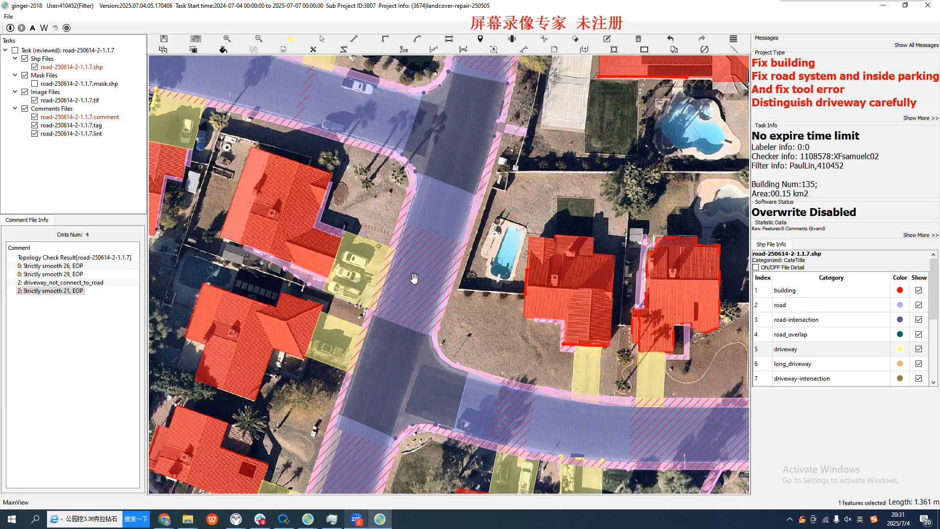
scroll(443, 230, up, 3)
scroll(447, 223, up, 2)
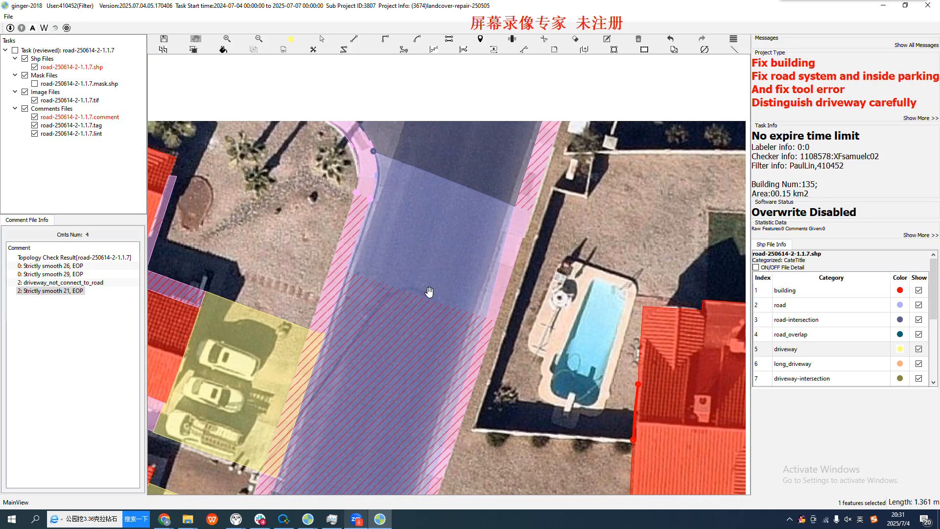
scroll(461, 275, down, 2)
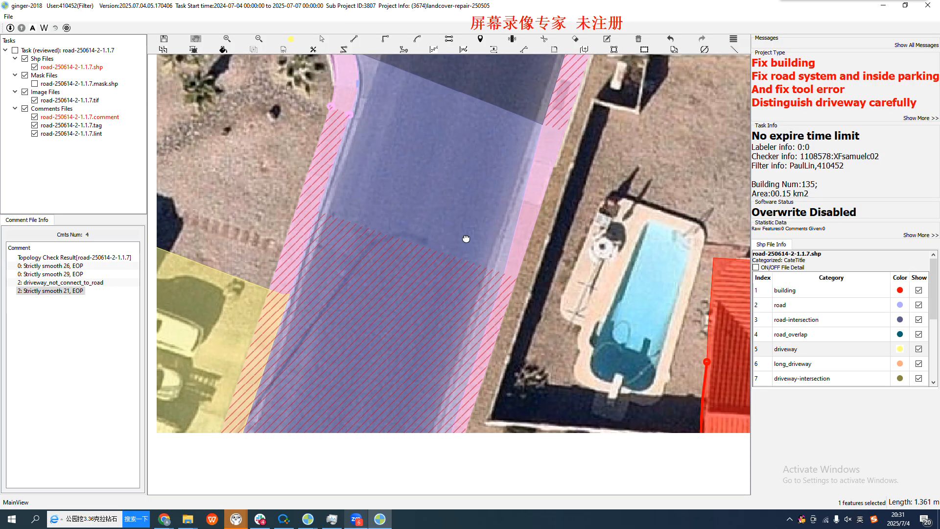
scroll(478, 239, down, 1)
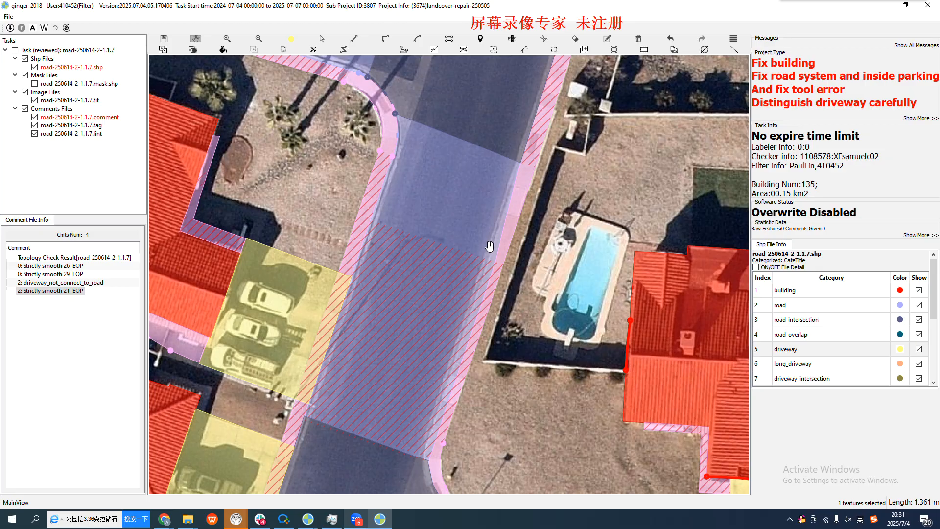
scroll(490, 248, up, 1)
key(Escape)
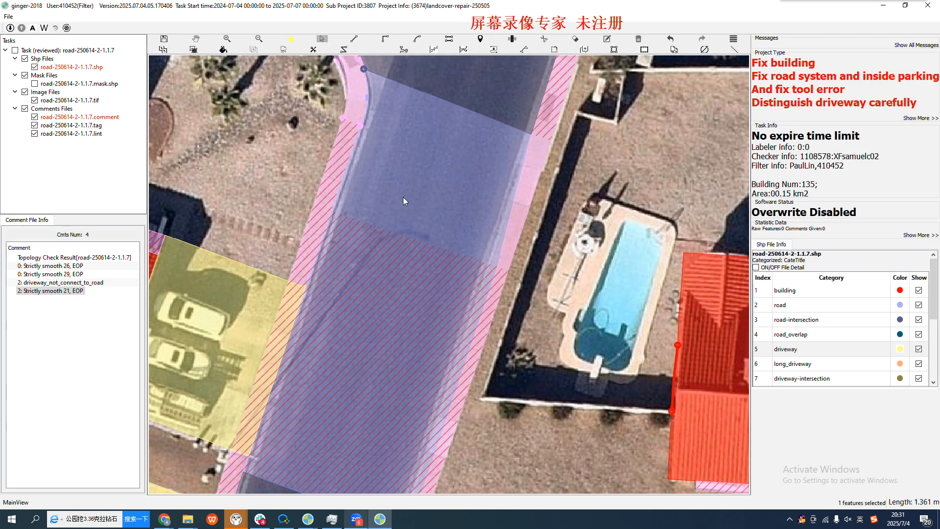
click(403, 198)
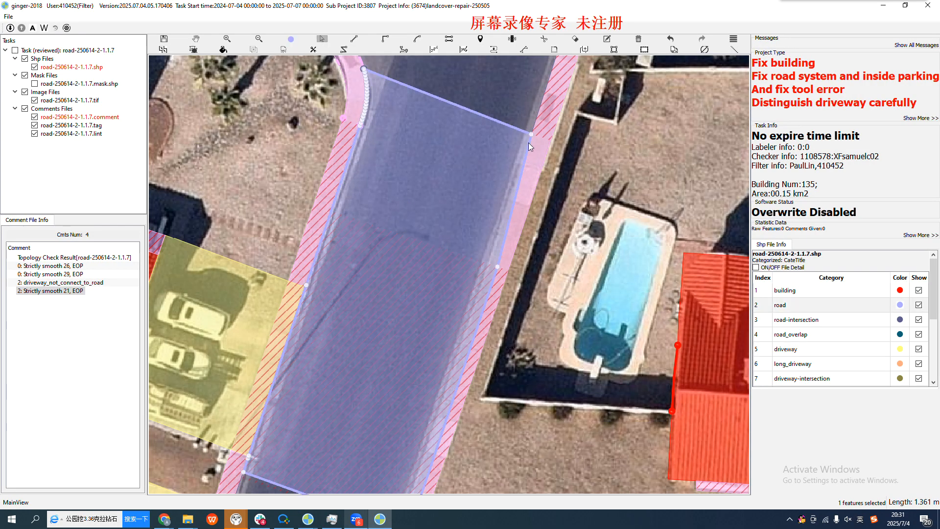
scroll(490, 245, up, 3)
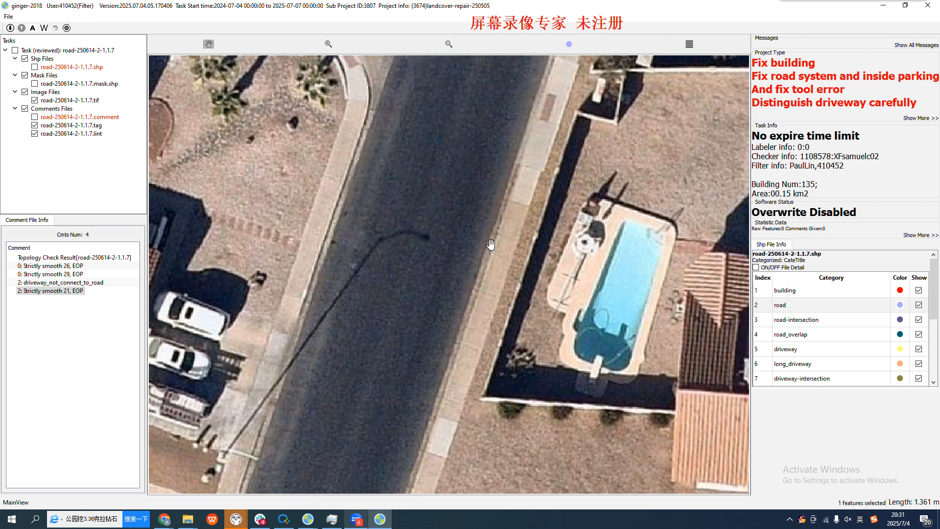
Compare the road polygon and its hatched overlap with the curb lines between the two intersections
scroll(500, 211, down, 2)
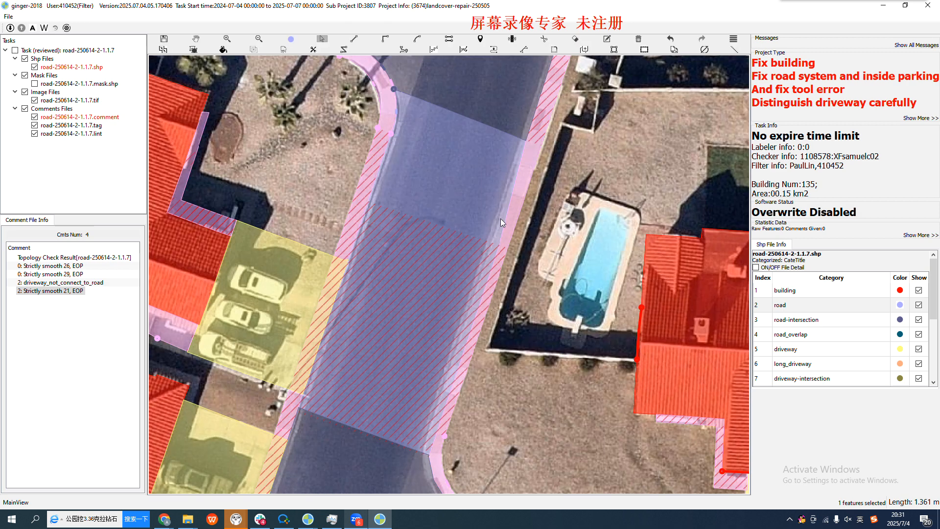
scroll(502, 249, up, 1)
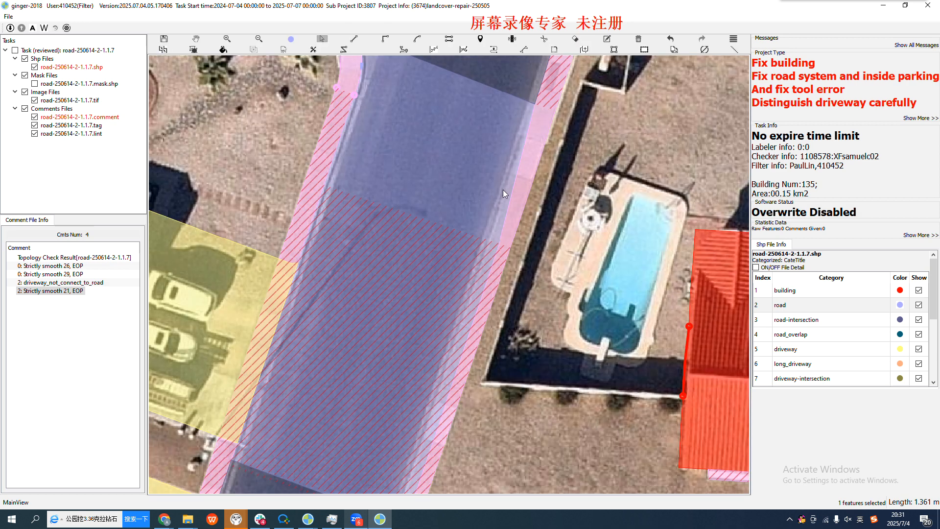
key(space)
drag(411, 280, 422, 296)
key(h)
key(h)
key(h)
key(h)
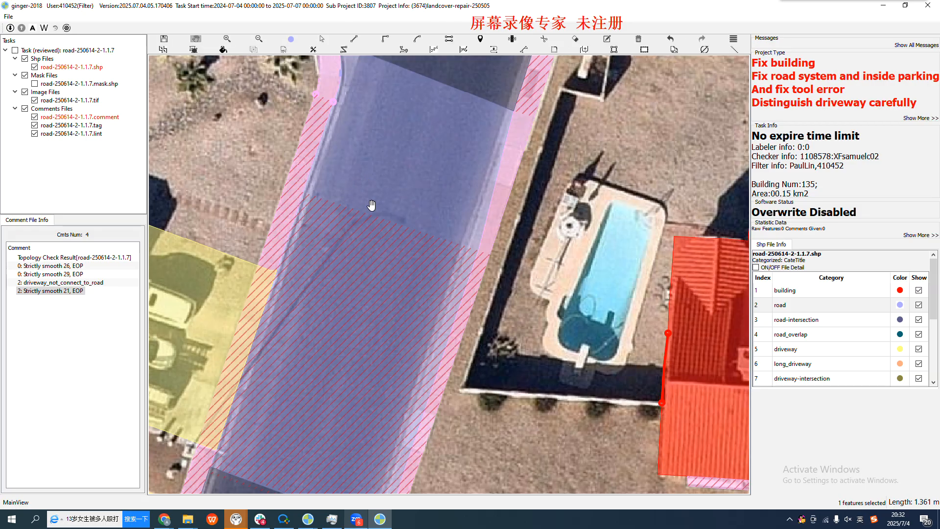
drag(364, 238, 403, 214)
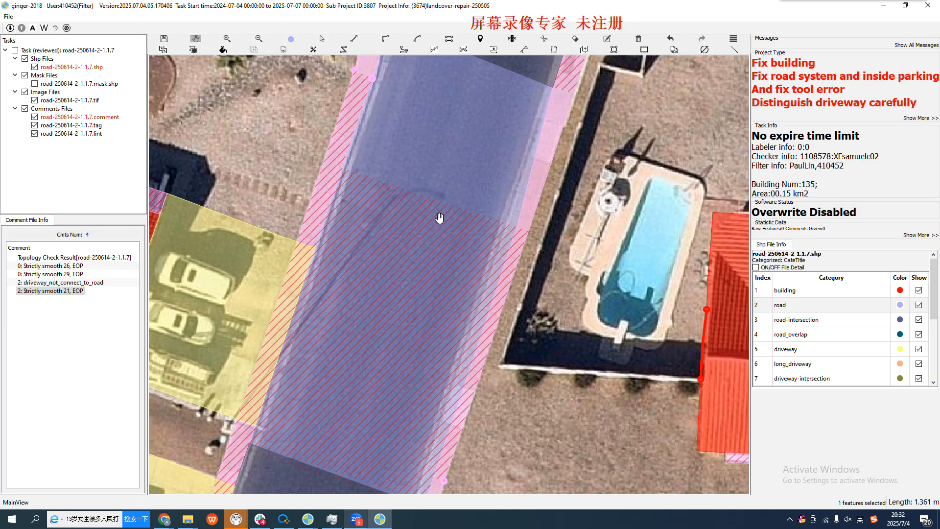
scroll(439, 218, down, 2)
scroll(382, 169, up, 1)
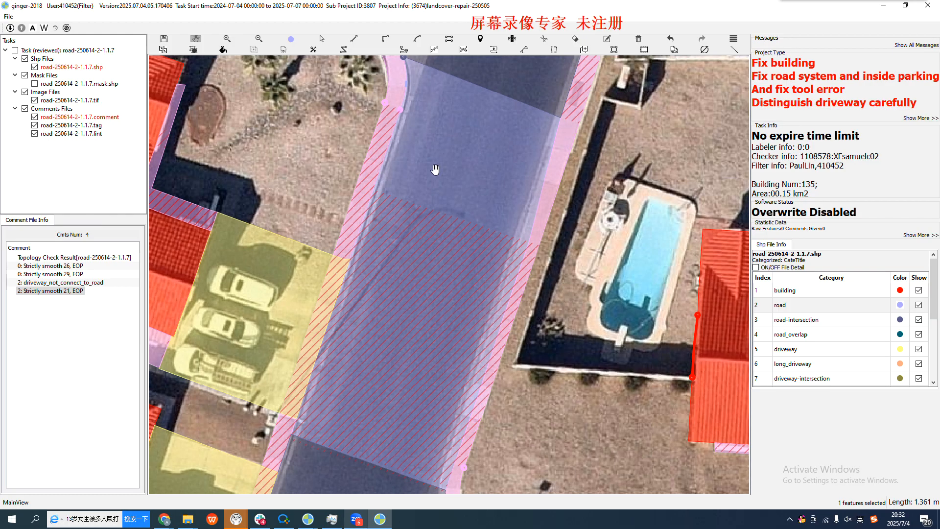
Try extruding a road strip about 22.6 m long and 9.5 m wide from the sidewalk edge on the parked-car side
key(s)
click(400, 116)
scroll(295, 430, up, 3)
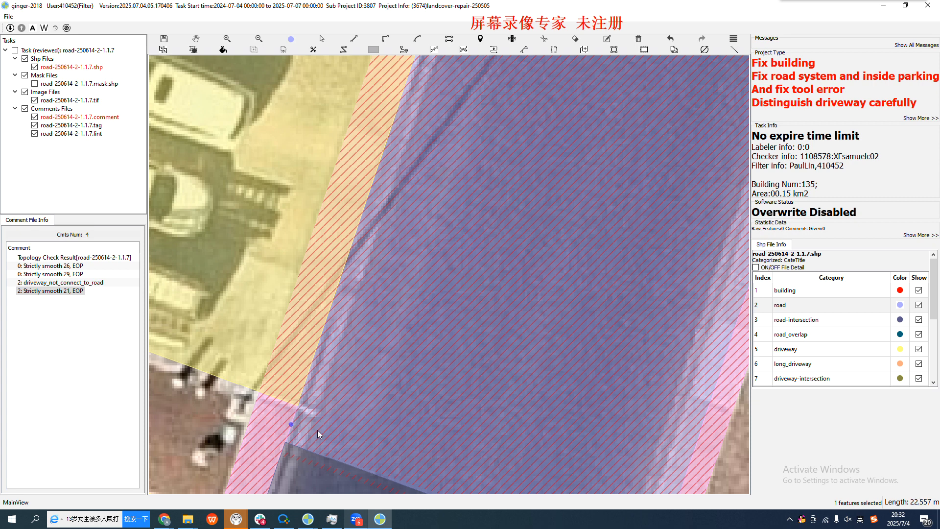
scroll(317, 430, down, 3)
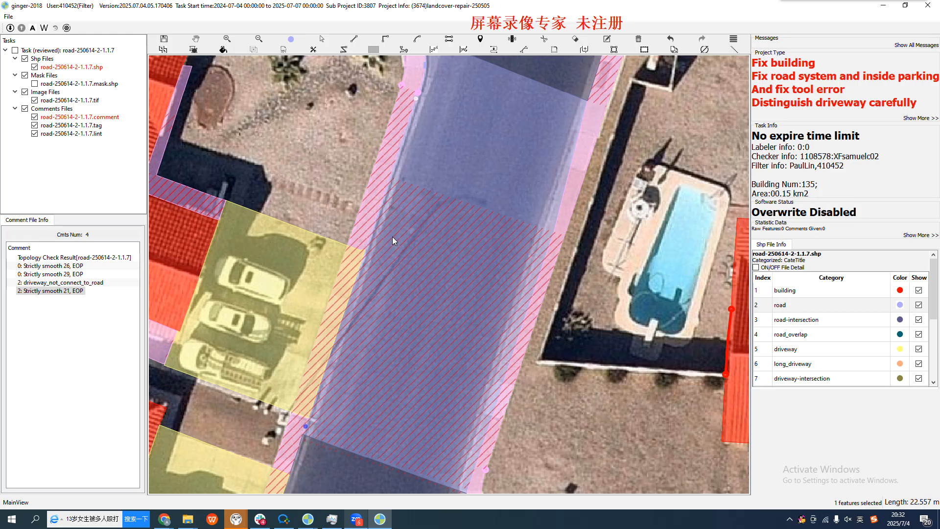
click(371, 237)
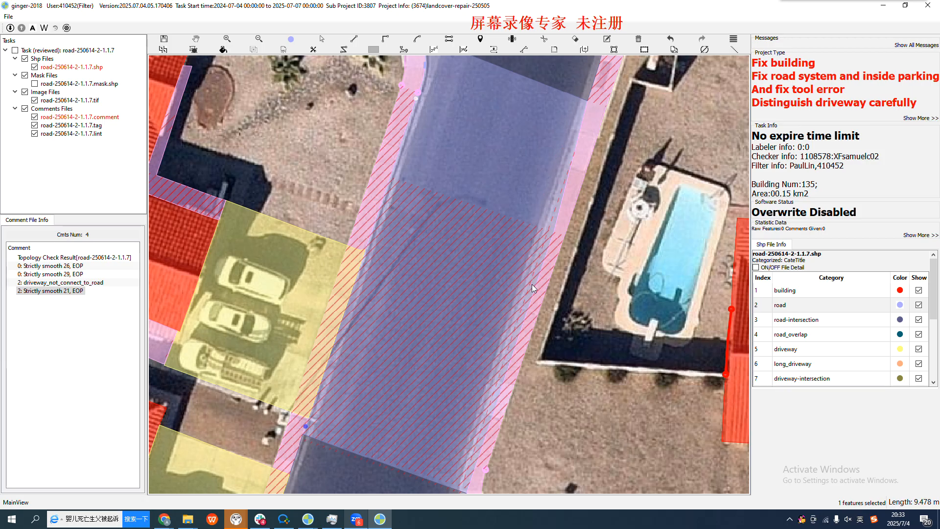
Examine the extruded road strip's pool-side edge against the curb and sidewalk from the upper to the lower intersection
scroll(572, 203, up, 2)
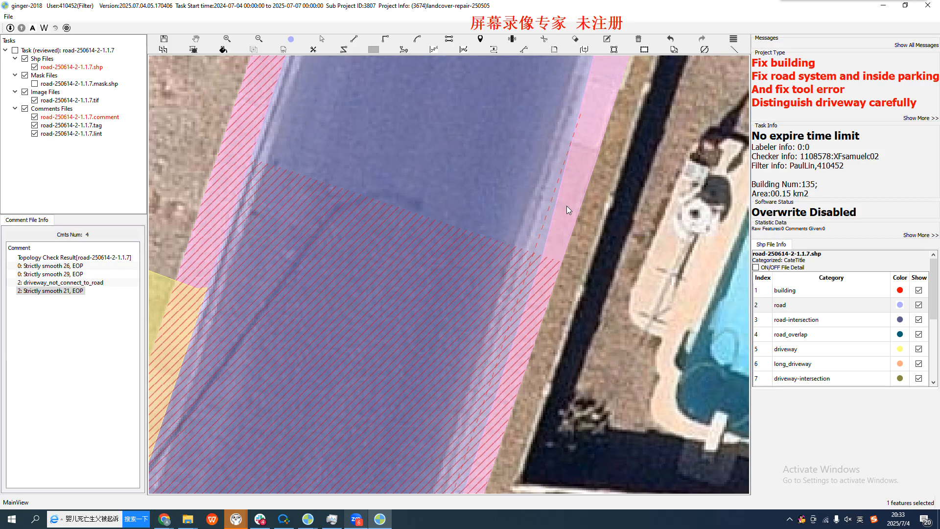
key(space)
drag(575, 143, 533, 262)
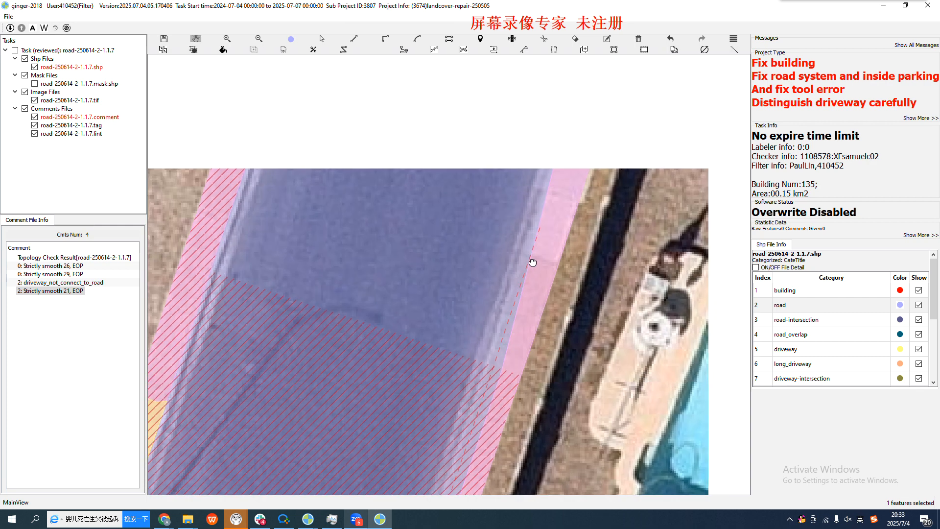
scroll(549, 231, up, 2)
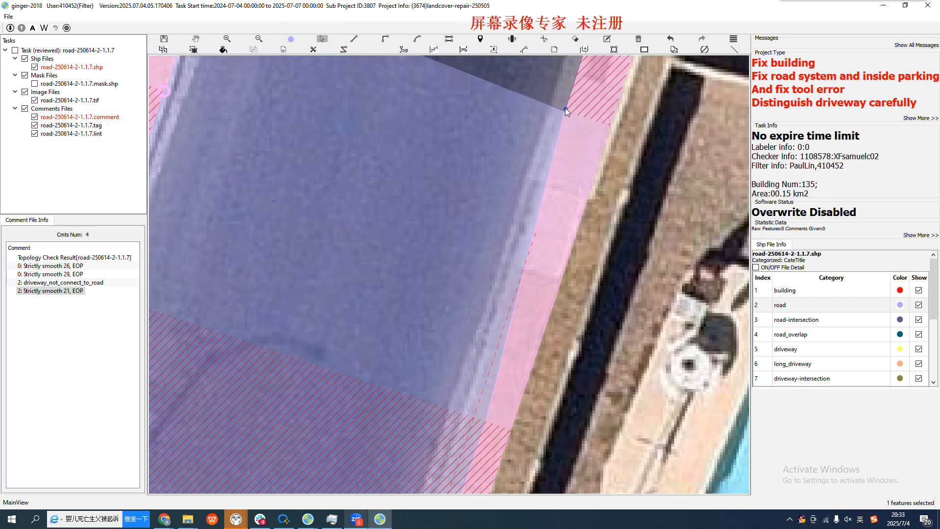
scroll(502, 277, down, 4)
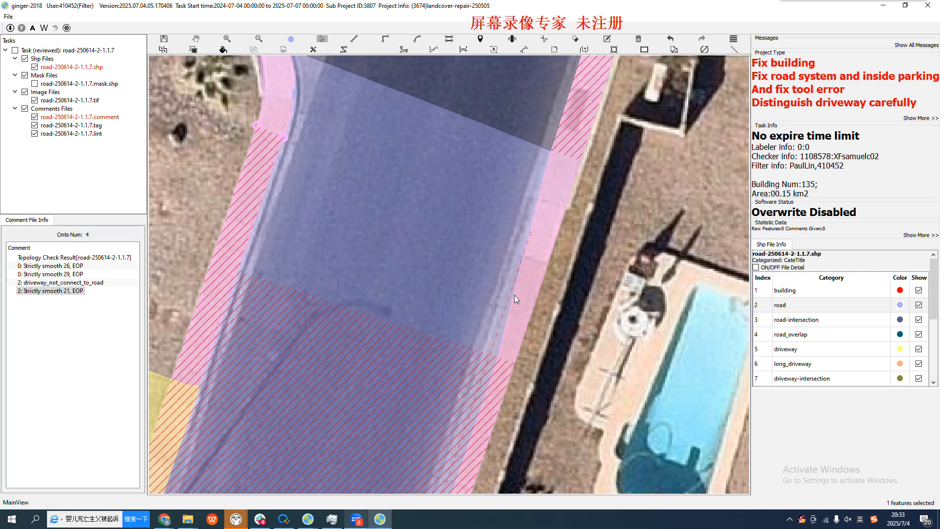
scroll(514, 294, up, 2)
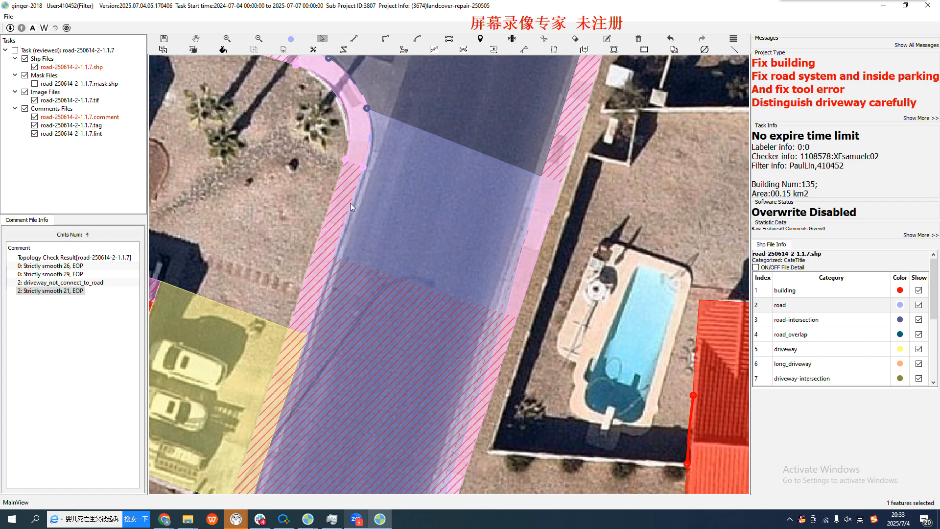
key(h)
drag(461, 361, 499, 199)
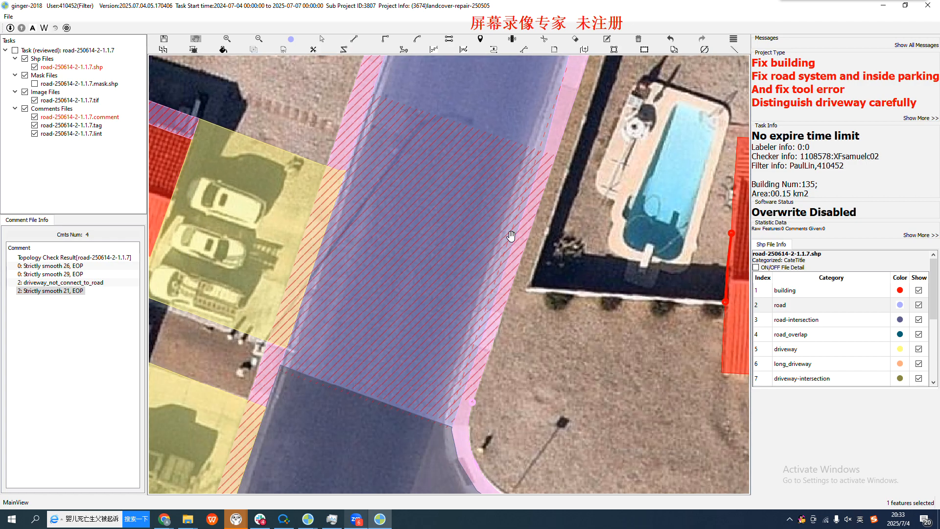
scroll(510, 239, up, 3)
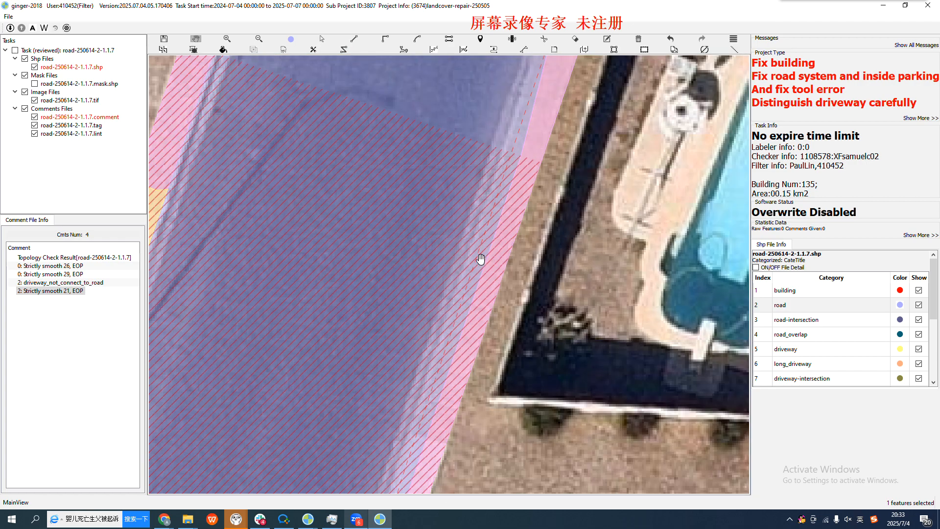
Remove the newly extruded road strip
key(v)
key(r)
scroll(492, 240, down, 2)
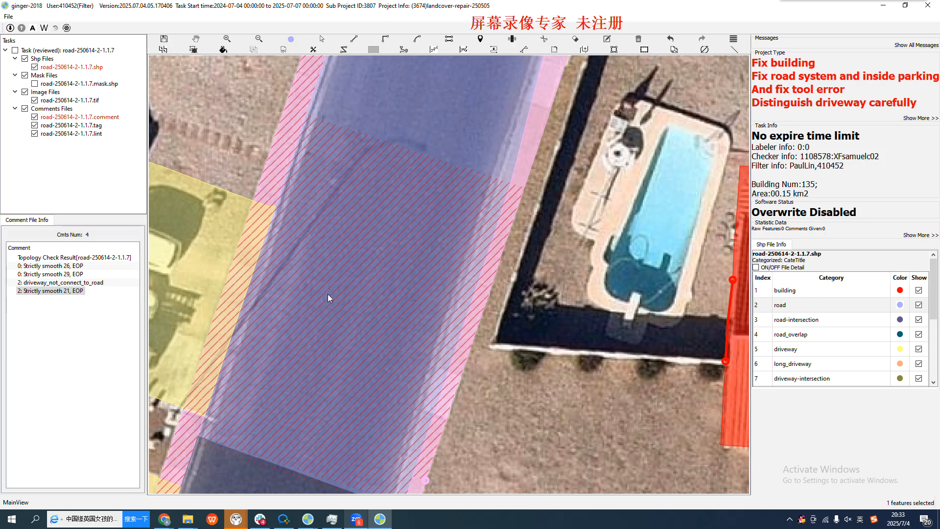
Extrude a road strip about 22.4 m long and 8.7 m wide from the parked-car-side sidewalk edge, between the two intersections
key(h)
drag(325, 234, 329, 356)
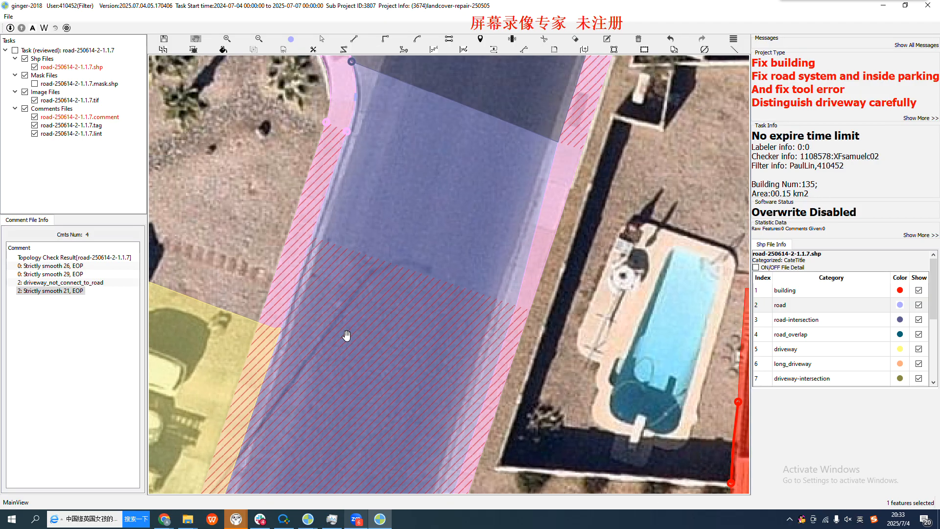
scroll(346, 336, down, 1)
scroll(363, 285, up, 1)
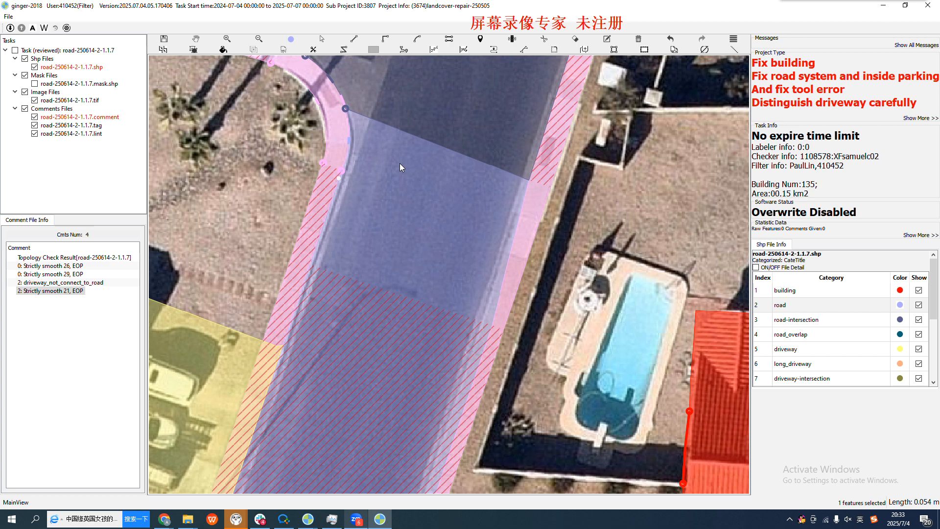
scroll(399, 163, down, 1)
click(281, 415)
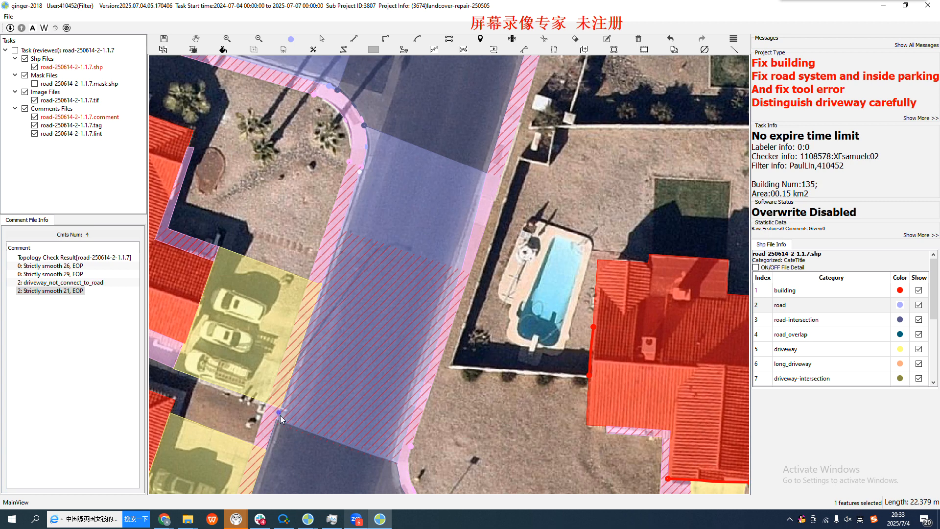
click(329, 266)
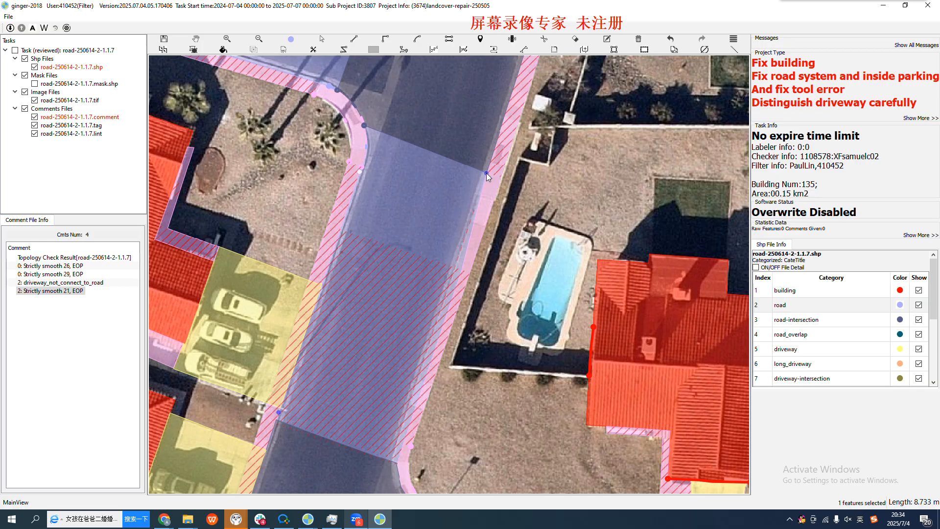
Inspect the new strip's pool-side edge against the sidewalk, and select the existing road polygon to check its outline and vertices
scroll(476, 218, up, 1)
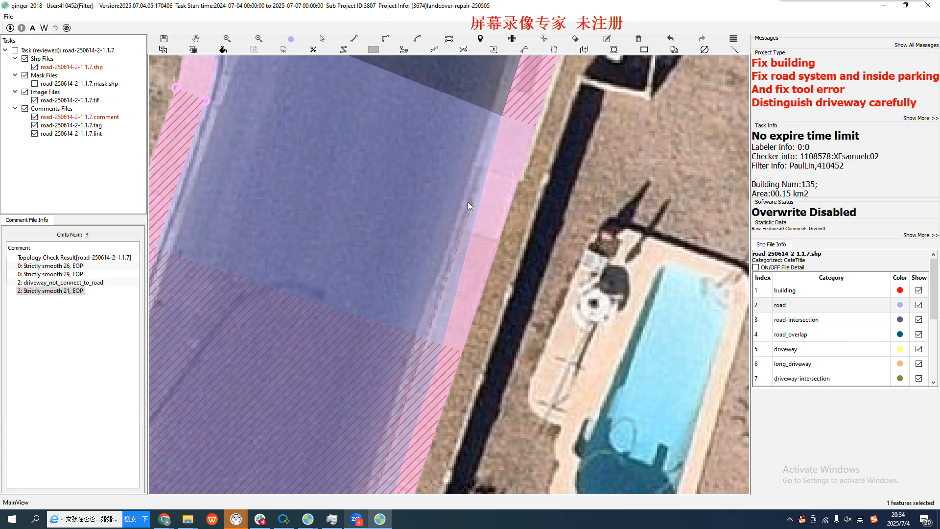
scroll(495, 192, down, 2)
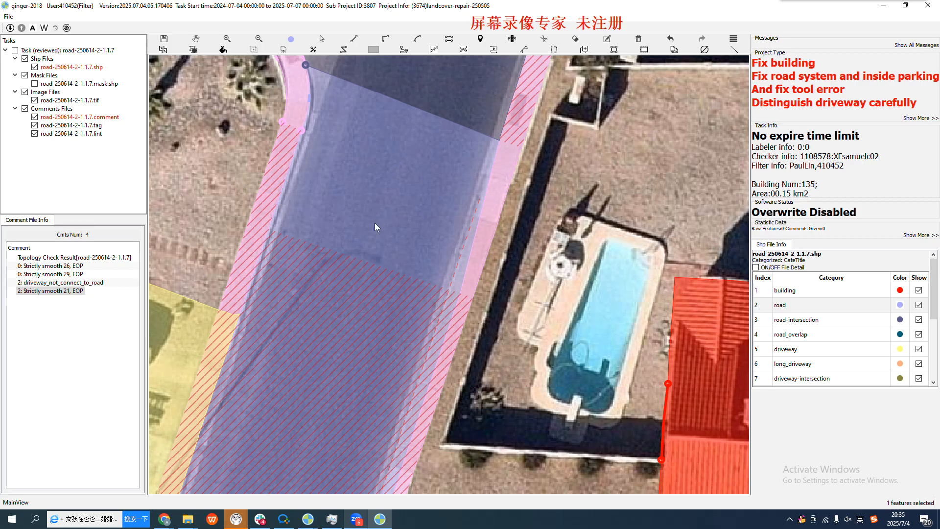
scroll(473, 164, down, 2)
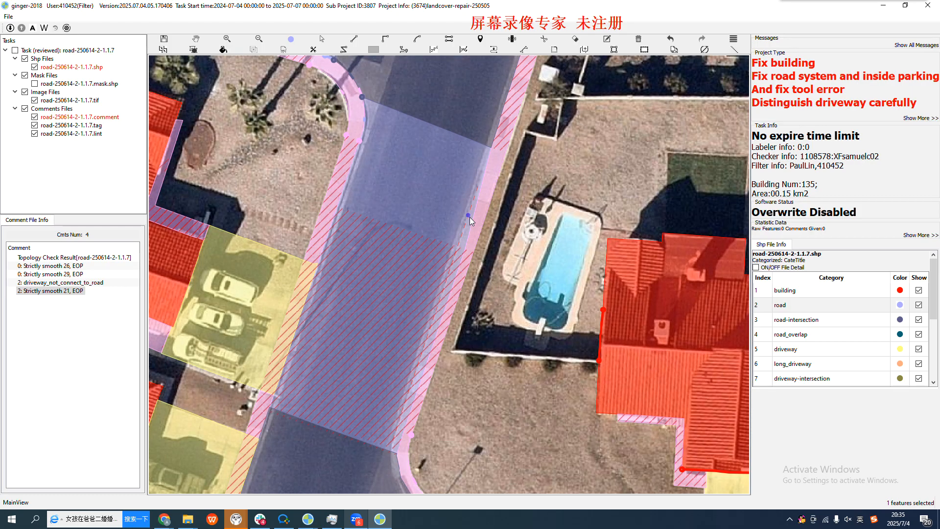
scroll(470, 228, up, 2)
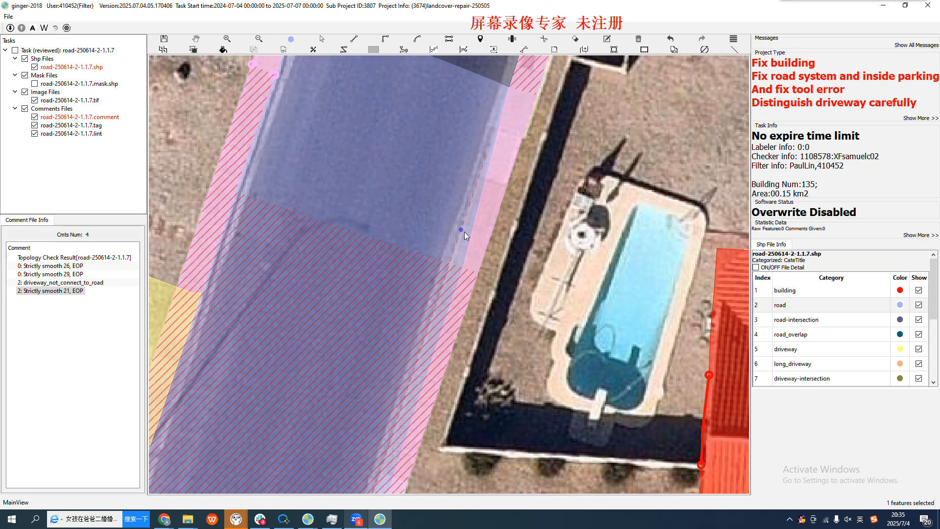
key(Escape)
click(387, 193)
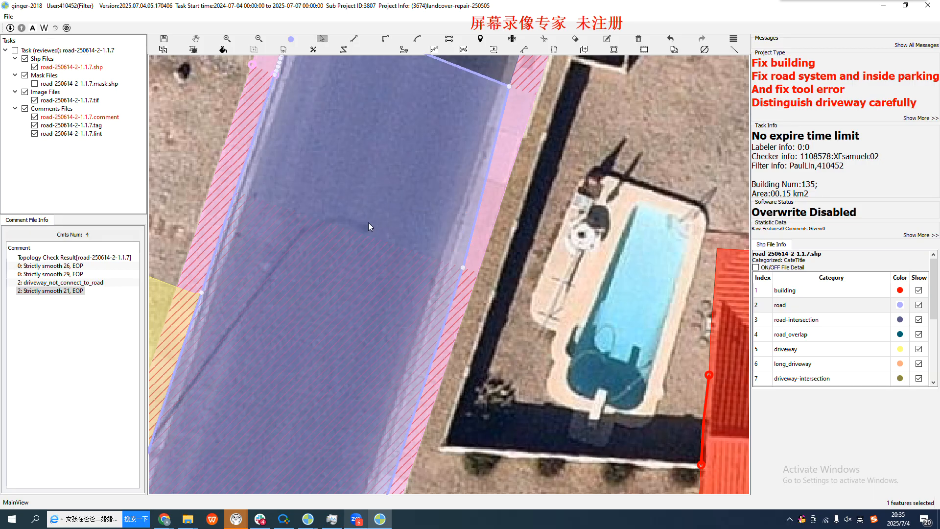
key(Escape)
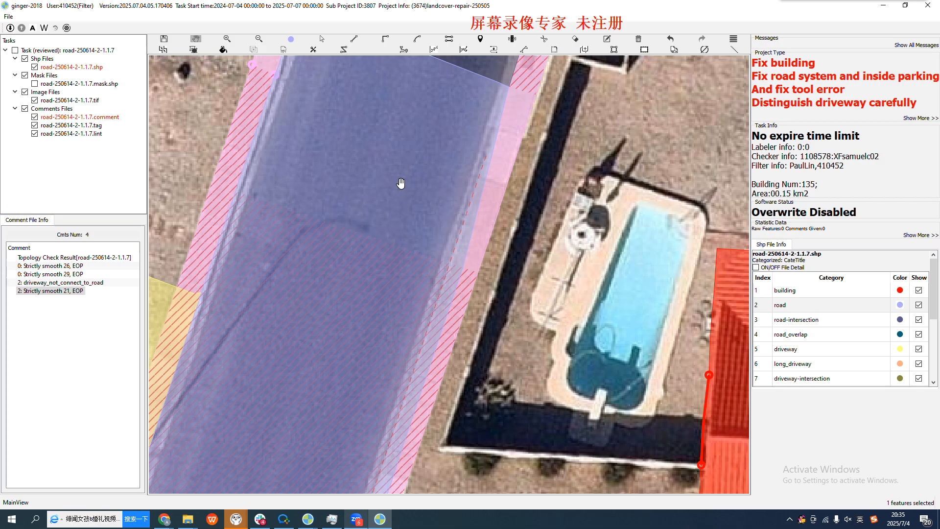
scroll(392, 198, down, 2)
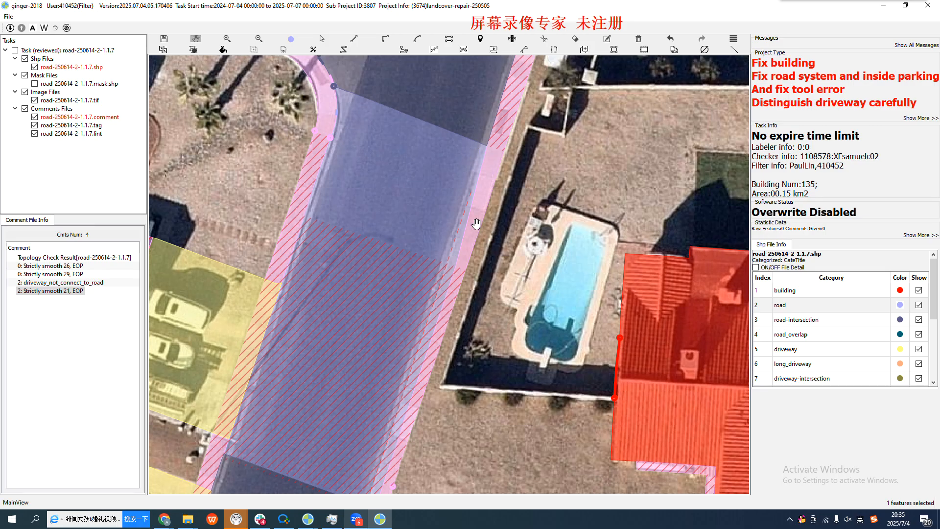
Start tracing the road's pool-side edge with a line about 5.3 m long from the upper intersection's corner along the curb
key(u)
click(484, 148)
scroll(476, 181, up, 2)
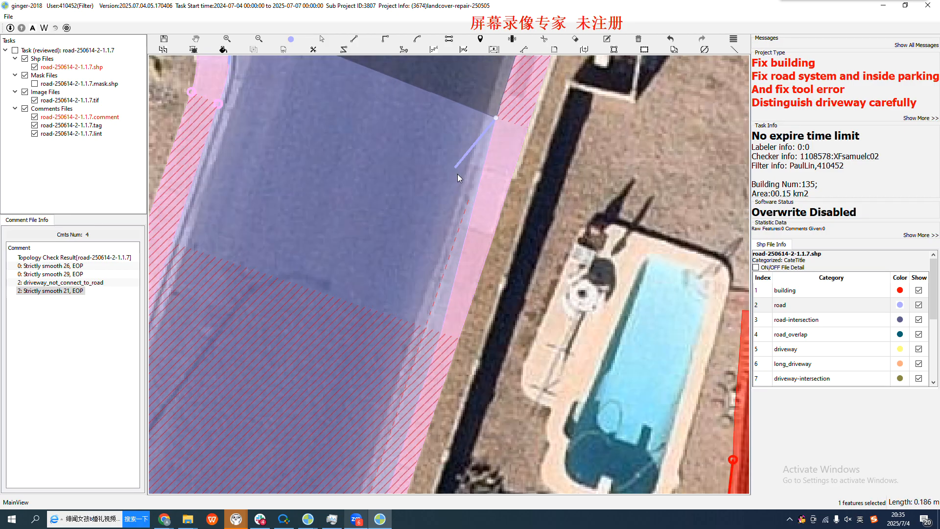
click(468, 200)
click(455, 240)
scroll(470, 218, down, 2)
scroll(464, 167, up, 1)
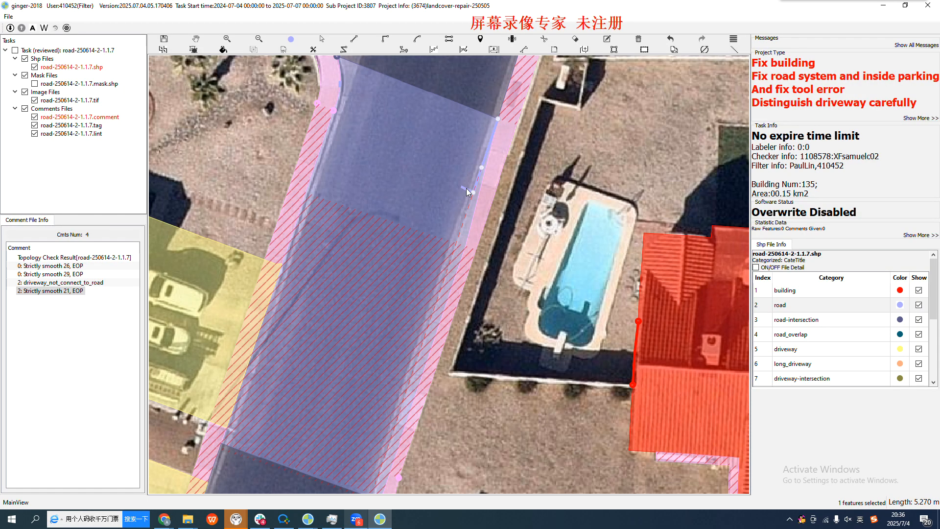
scroll(468, 188, up, 2)
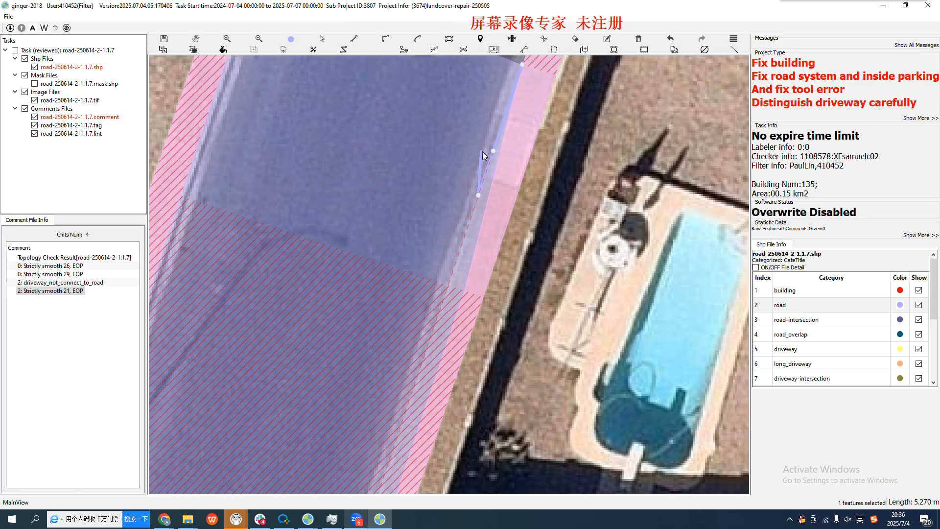
drag(486, 152, 493, 159)
scroll(479, 186, down, 2)
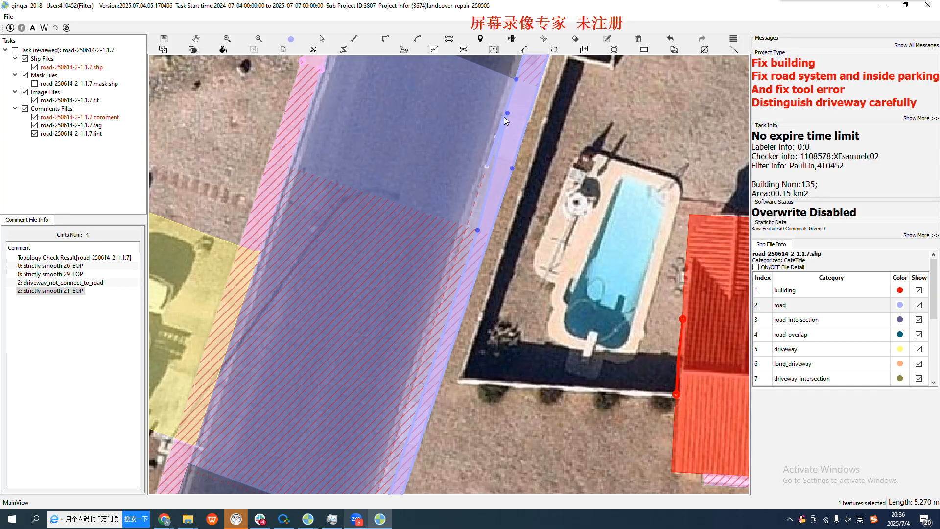
Continue the pool-side road edge trace down to the lower intersection's sidewalk corner, about 27 m in total
scroll(478, 155, up, 2)
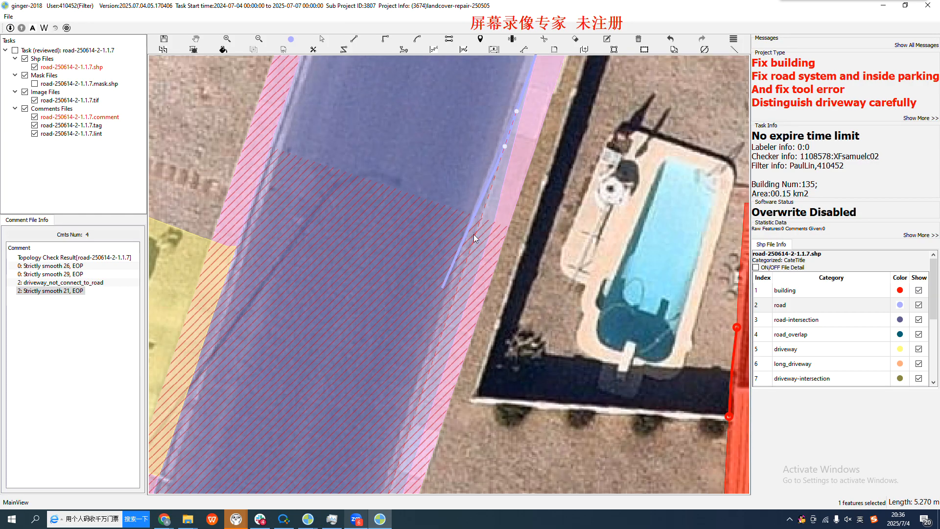
scroll(487, 178, down, 3)
scroll(392, 277, up, 2)
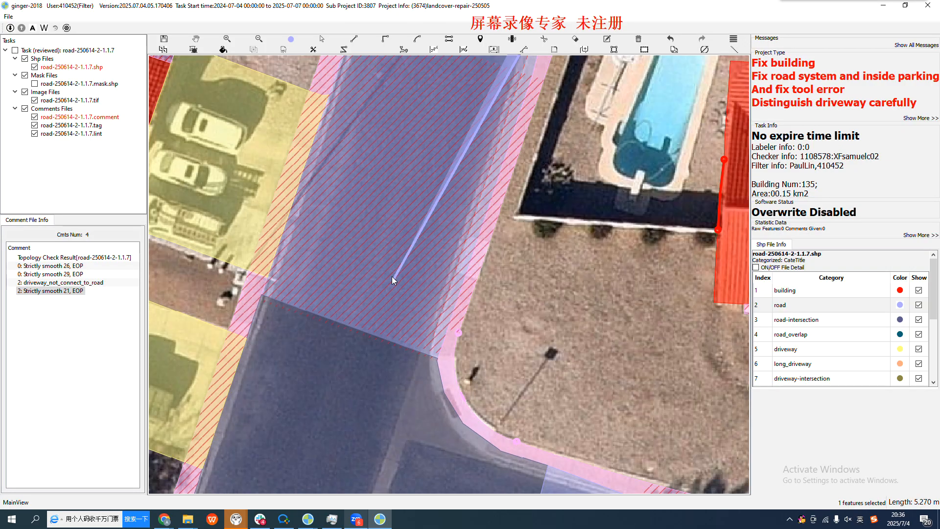
scroll(376, 292, up, 3)
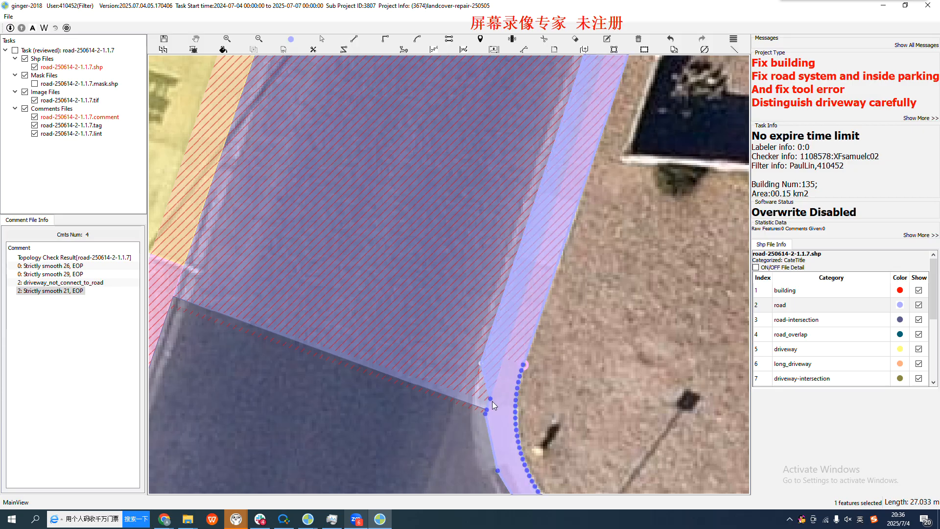
scroll(492, 401, down, 3)
key(space)
drag(536, 244, 479, 389)
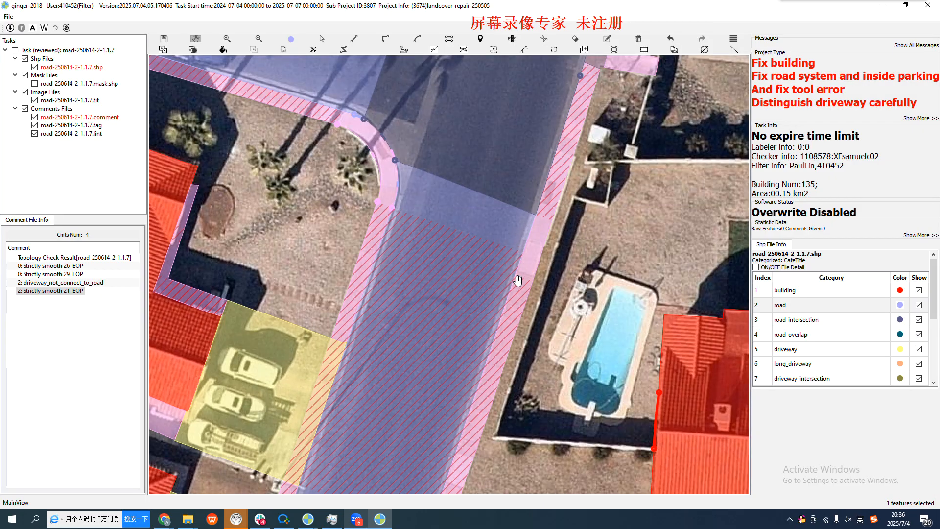
Inspect the outline and vertices of the road polygon between the two intersections against the imagery
scroll(462, 207, up, 3)
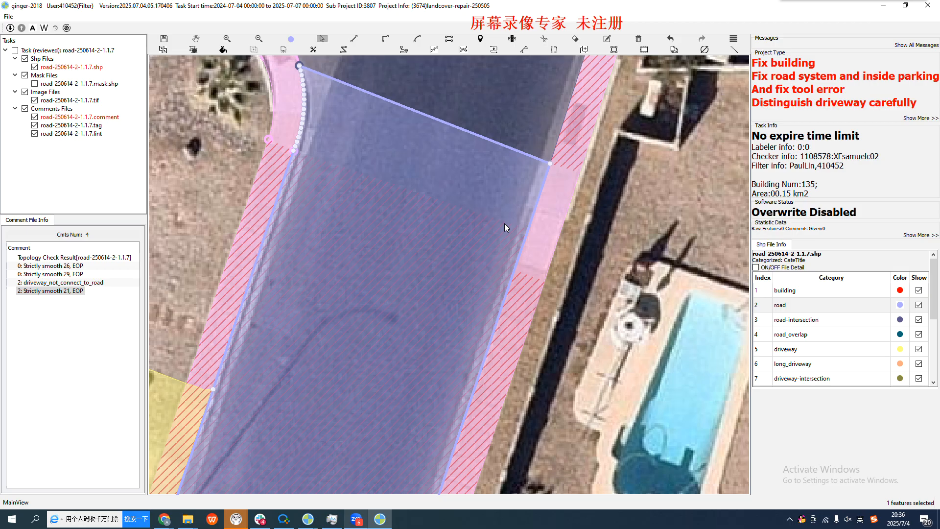
scroll(311, 222, down, 3)
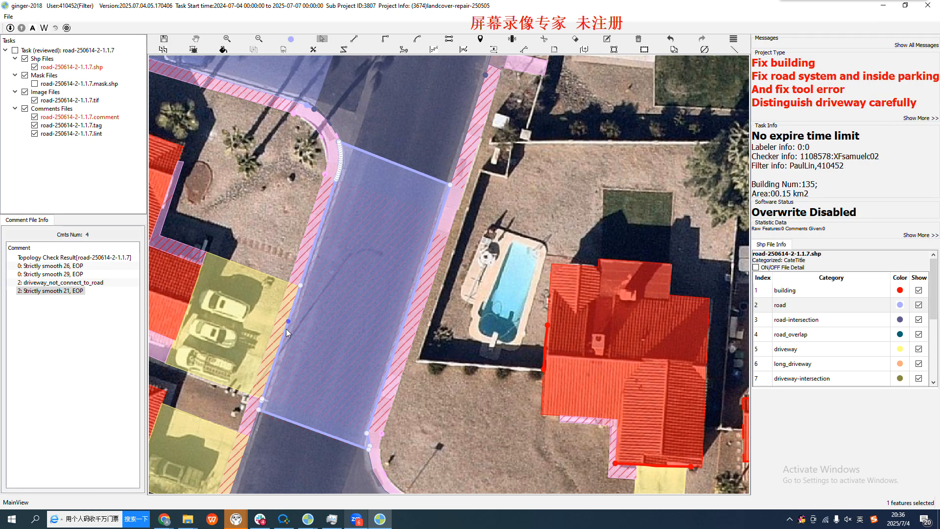
scroll(330, 203, up, 1)
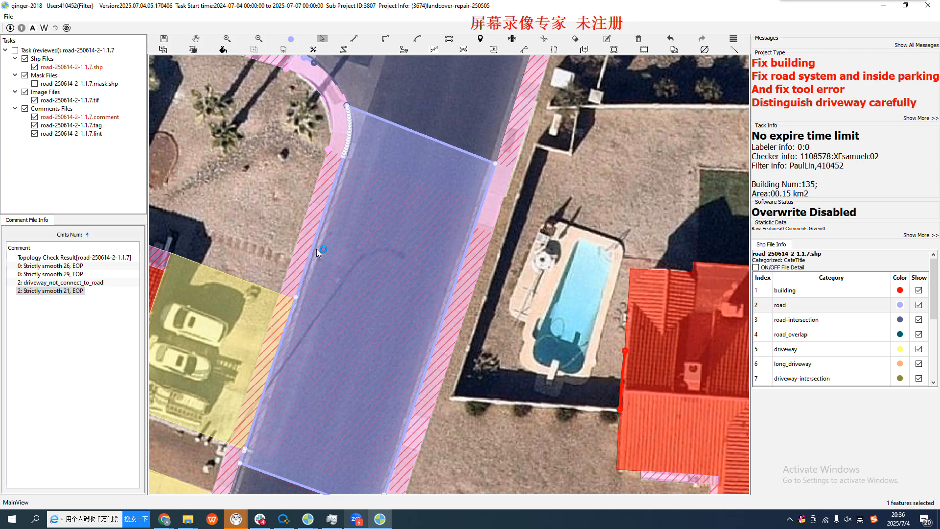
key(space)
key(space)
scroll(416, 238, down, 1)
drag(393, 294, 397, 269)
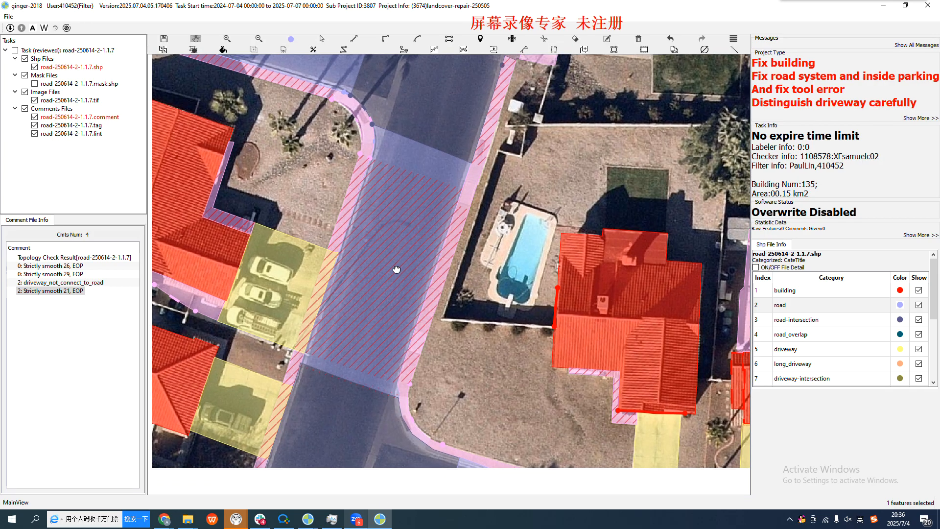
scroll(446, 272, up, 3)
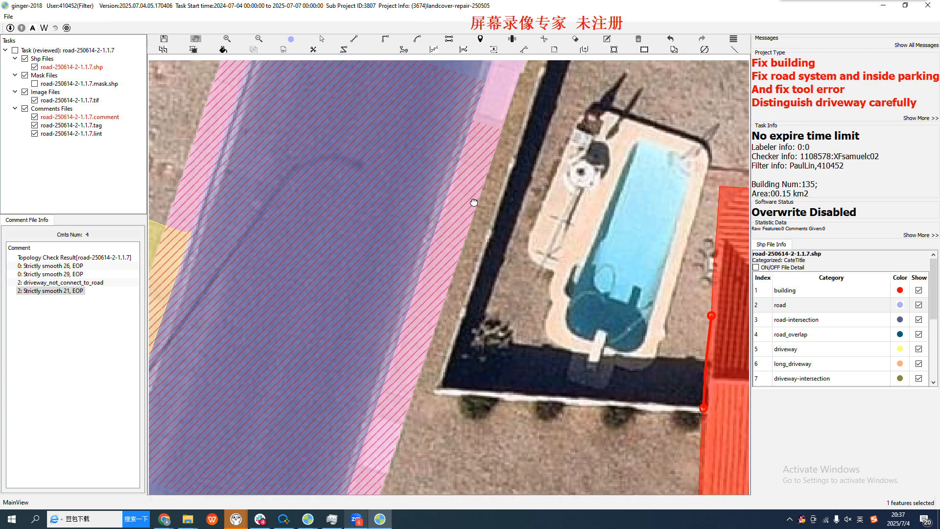
Select the pool-side sidewalk and the adjoining road polygon in turn to compare their shared edge with the curb
drag(474, 202, 456, 291)
key(space)
click(486, 157)
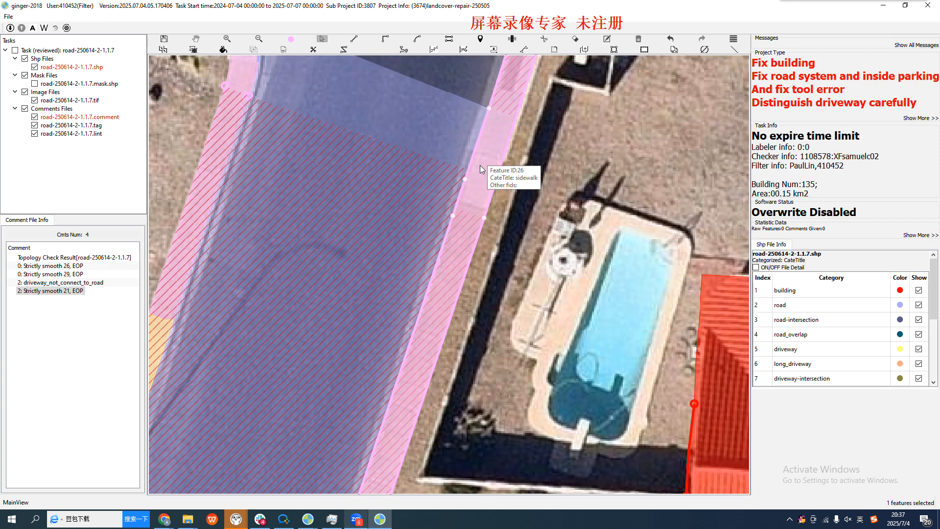
click(672, 40)
scroll(408, 242, up, 2)
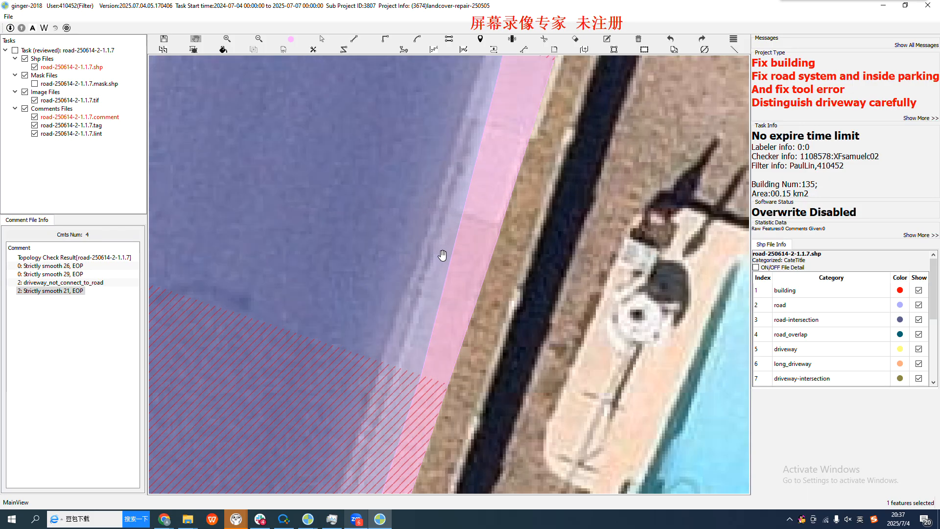
click(403, 312)
scroll(411, 245, down, 1)
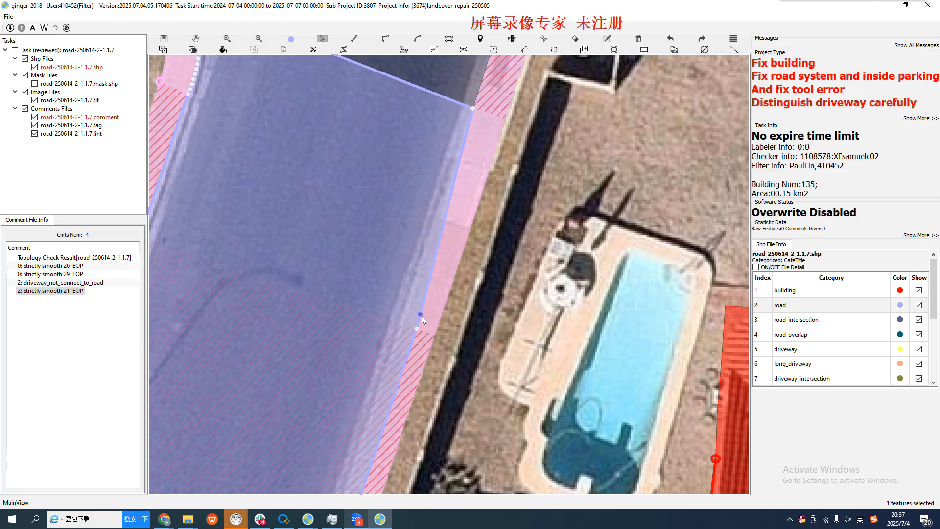
key(space)
drag(419, 322, 460, 254)
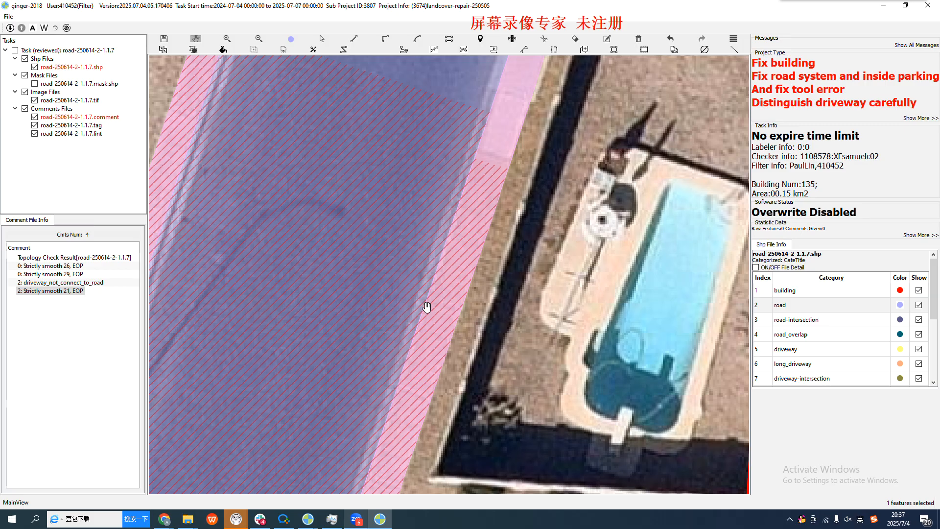
Examine the pool-side curb and sidewalk along the whole road section, from the upper intersection to the lower corner
scroll(425, 271, down, 1)
scroll(425, 271, down, 1)
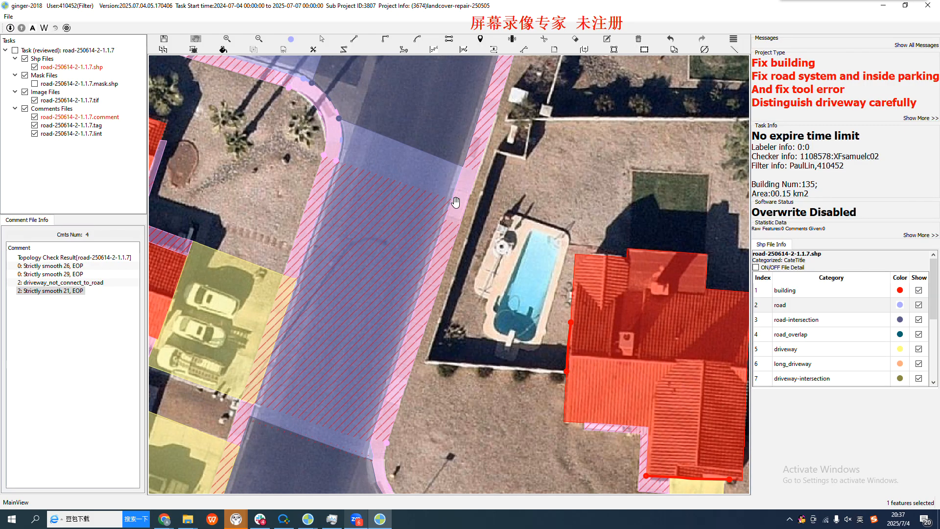
scroll(436, 263, up, 1)
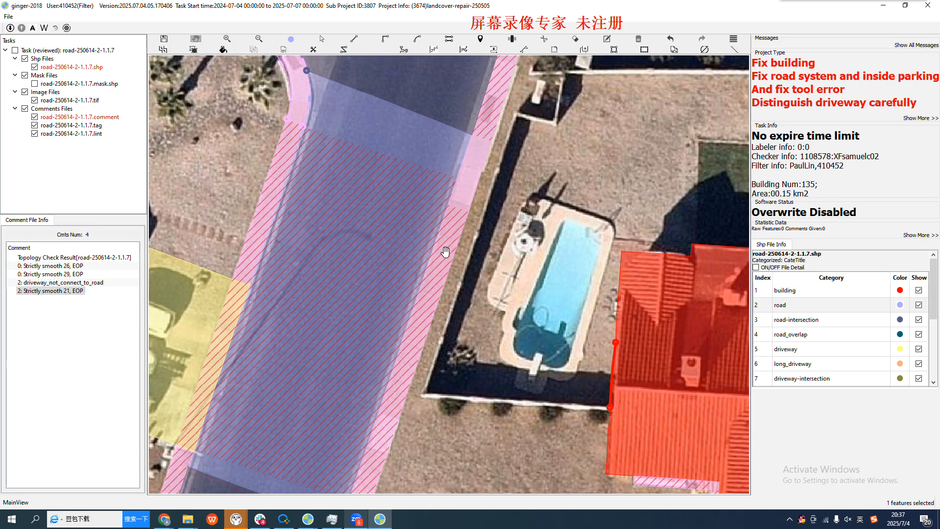
scroll(440, 288, up, 1)
scroll(440, 288, down, 1)
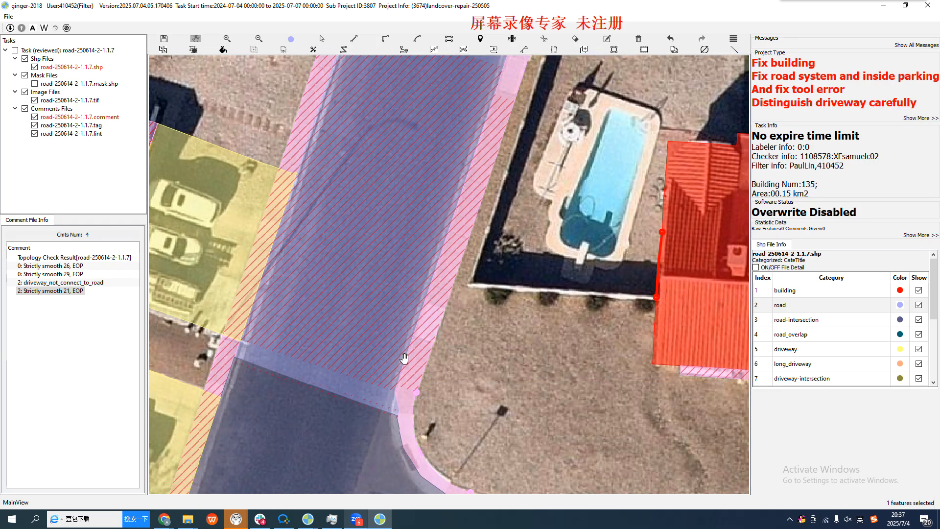
scroll(469, 188, up, 1)
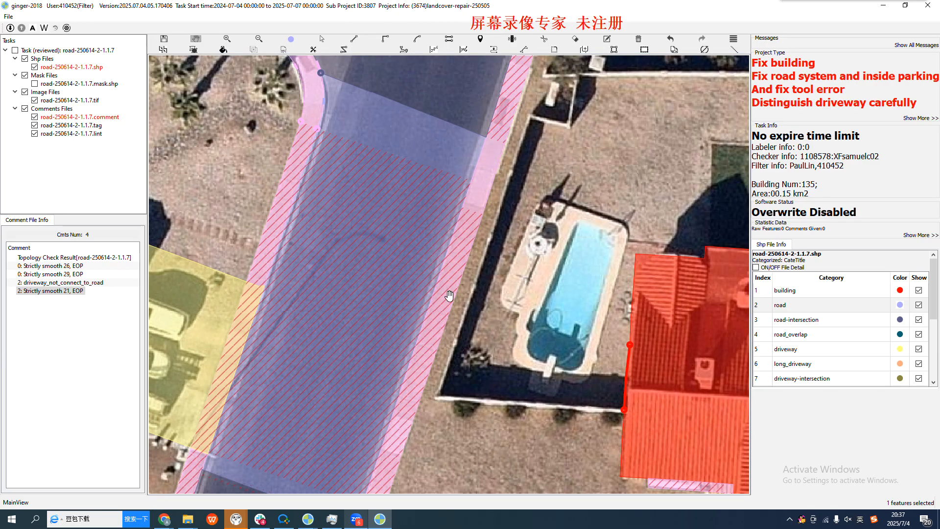
drag(412, 373, 451, 258)
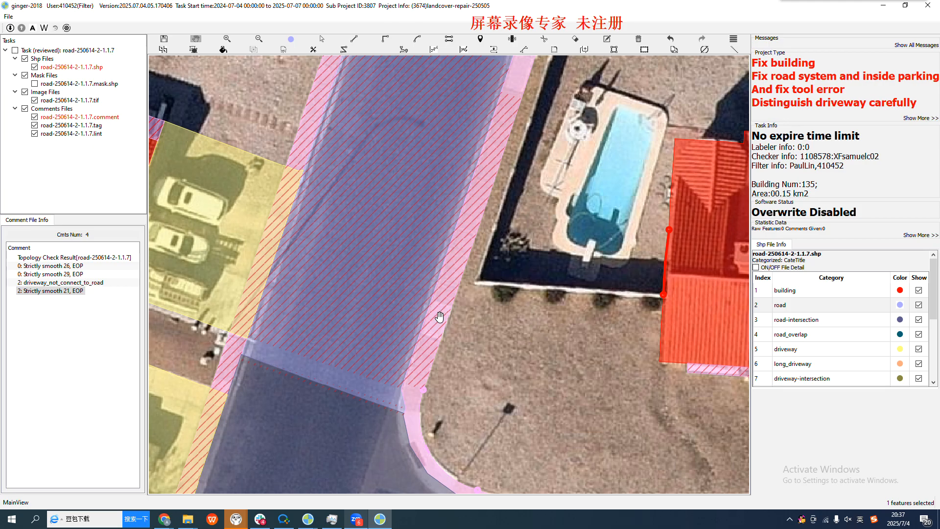
scroll(440, 309, down, 1)
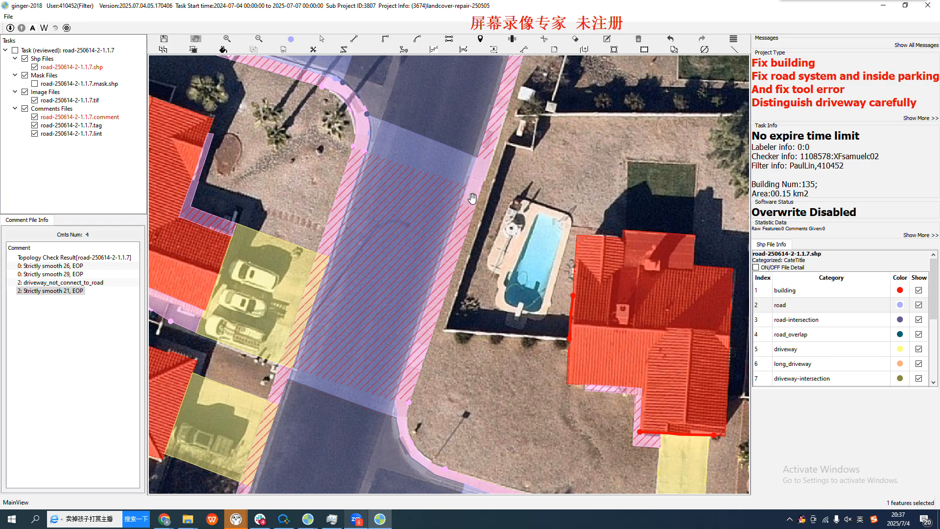
scroll(453, 215, up, 2)
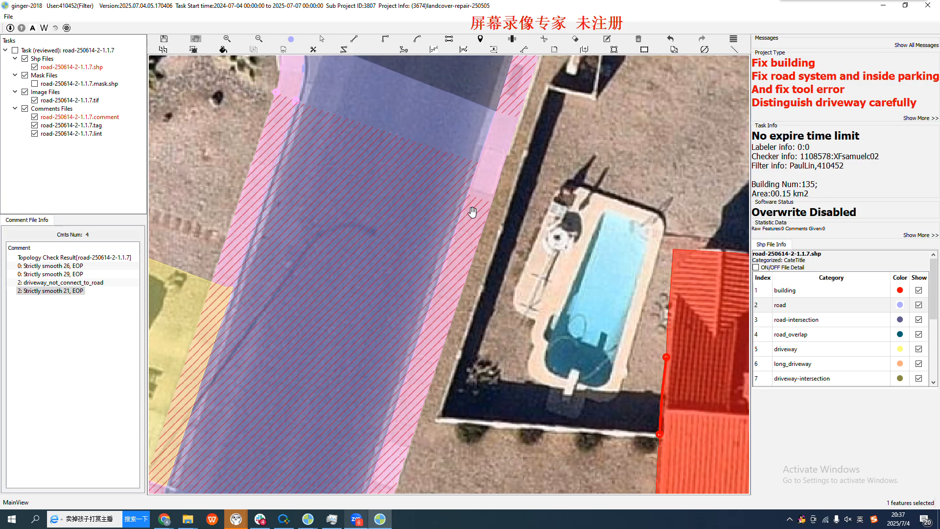
scroll(480, 174, down, 2)
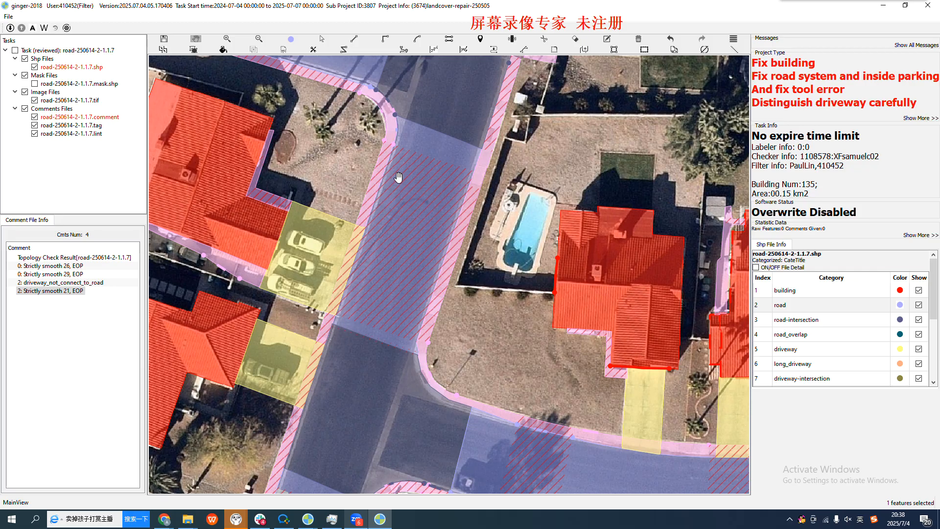
Review the lower intersection, and select the road polygon to check its outline up to the upper intersection
drag(316, 462, 380, 363)
key(s)
click(377, 288)
key(h)
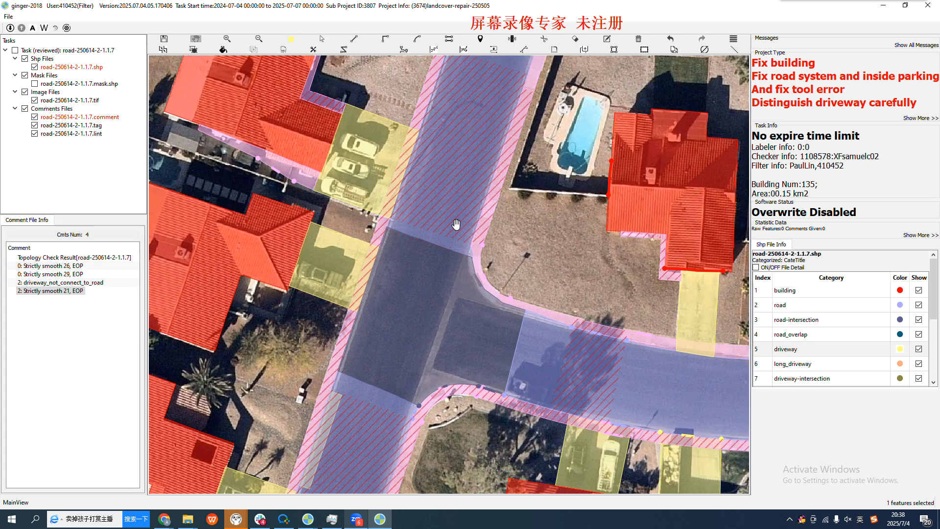
drag(484, 143, 401, 307)
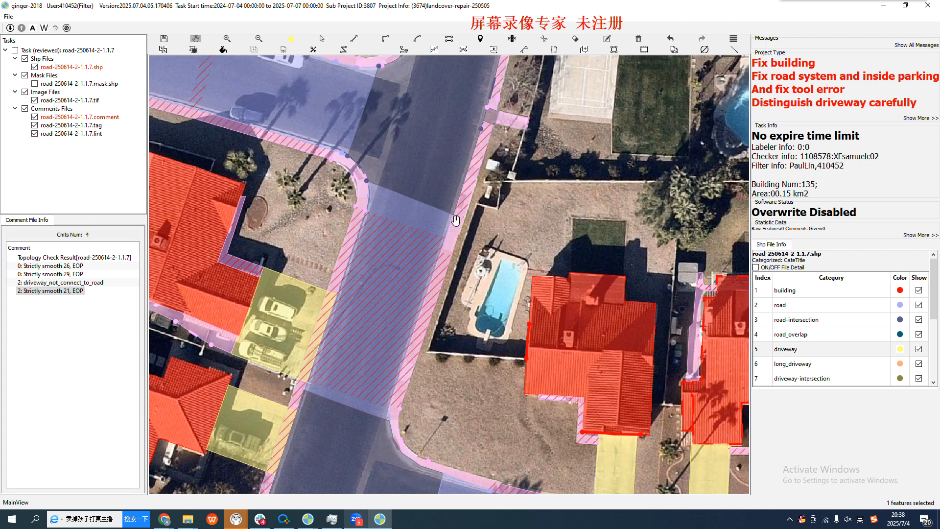
drag(394, 341, 389, 310)
click(414, 286)
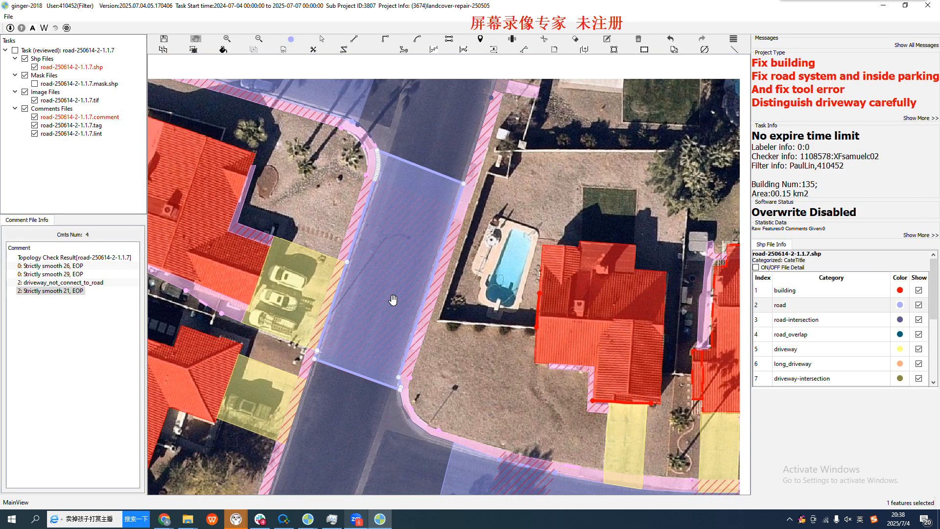
drag(424, 181, 393, 263)
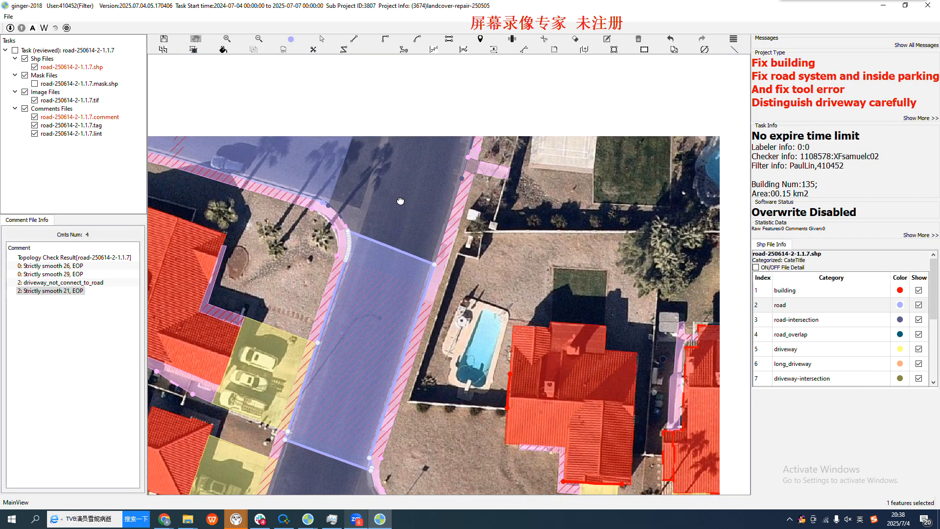
drag(401, 193, 399, 259)
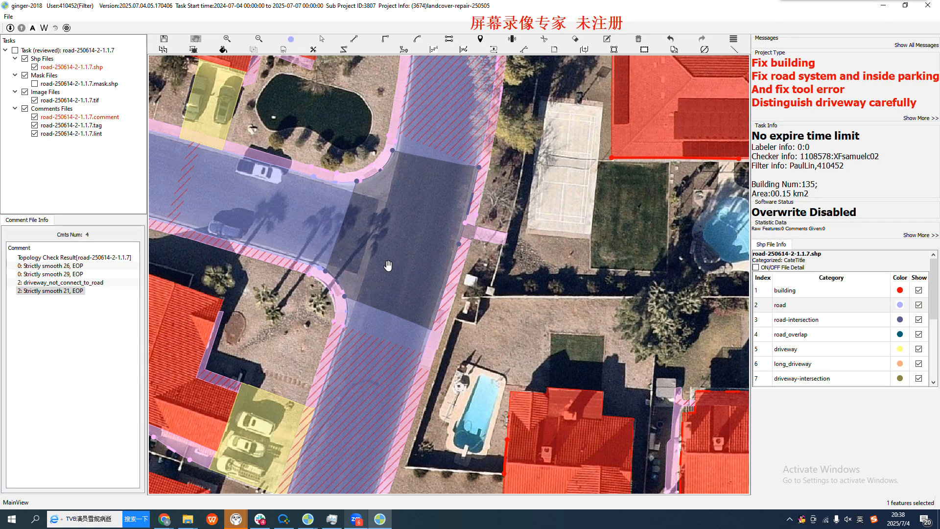
Check the road section against its neighbouring roads, selecting it again to examine its vertices at the curved sidewalk corner
scroll(390, 249, down, 3)
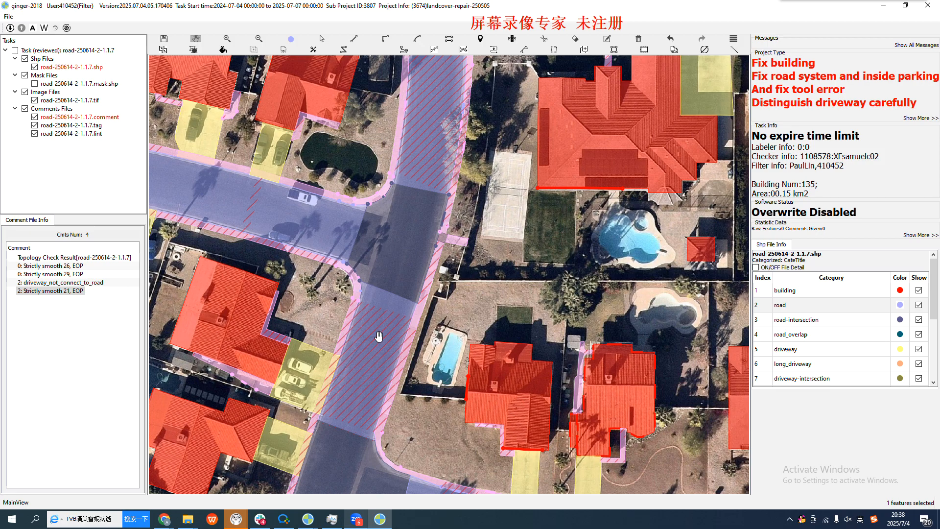
drag(379, 337, 390, 269)
scroll(391, 268, up, 1)
scroll(391, 268, up, 1)
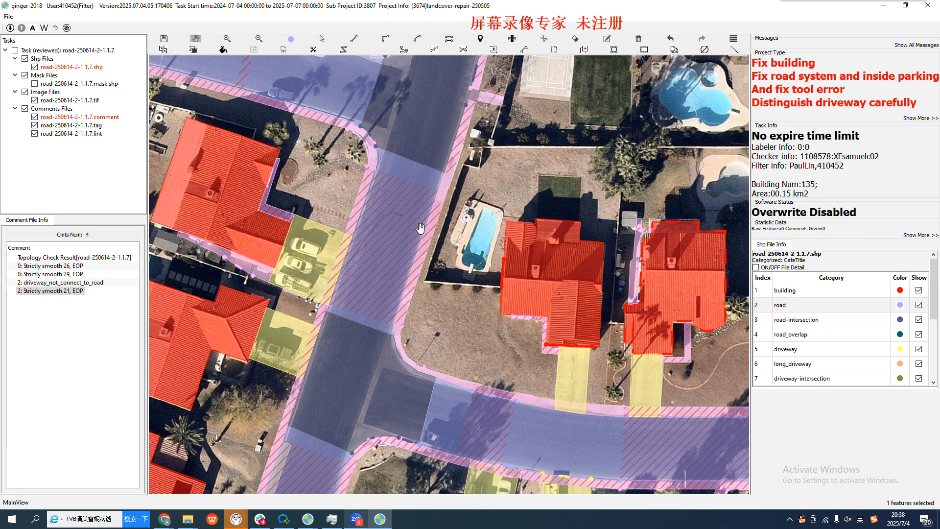
scroll(406, 219, up, 1)
key(s)
click(371, 153)
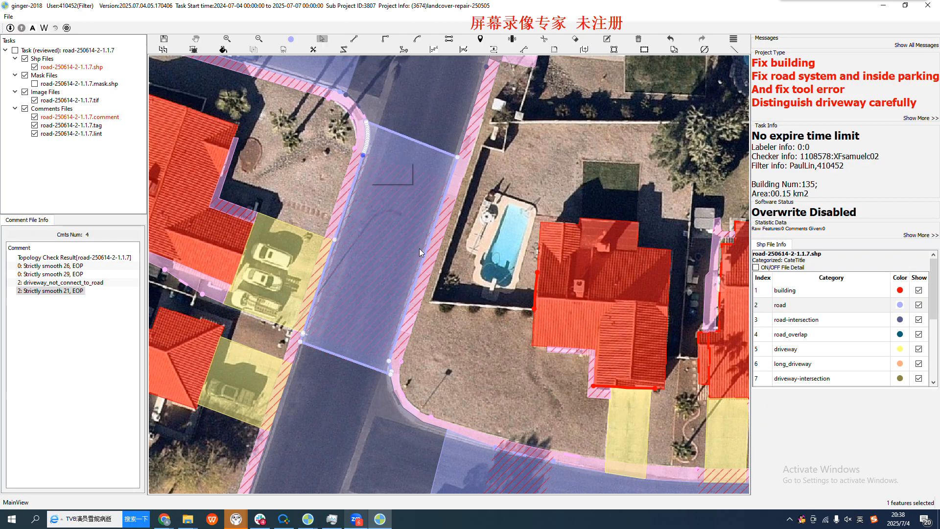
scroll(372, 165, up, 2)
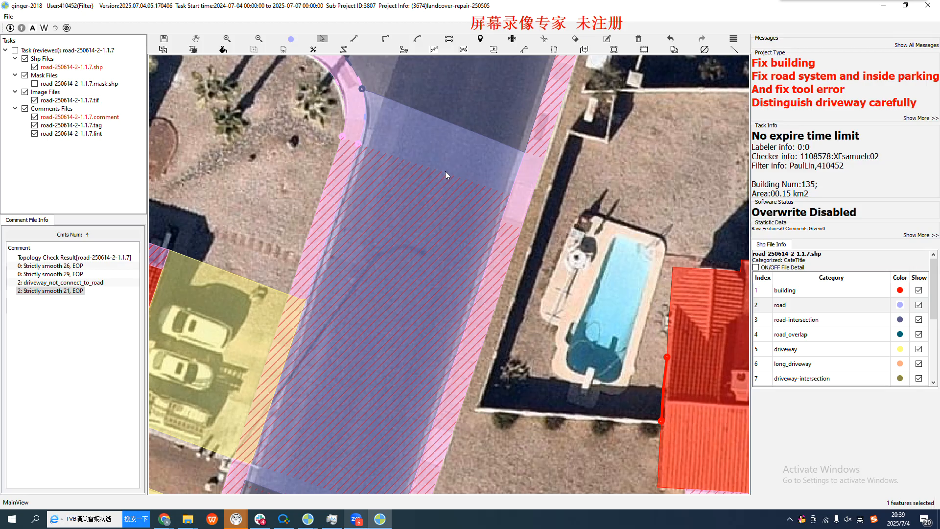
scroll(430, 302, down, 1)
key(space)
drag(428, 179, 416, 311)
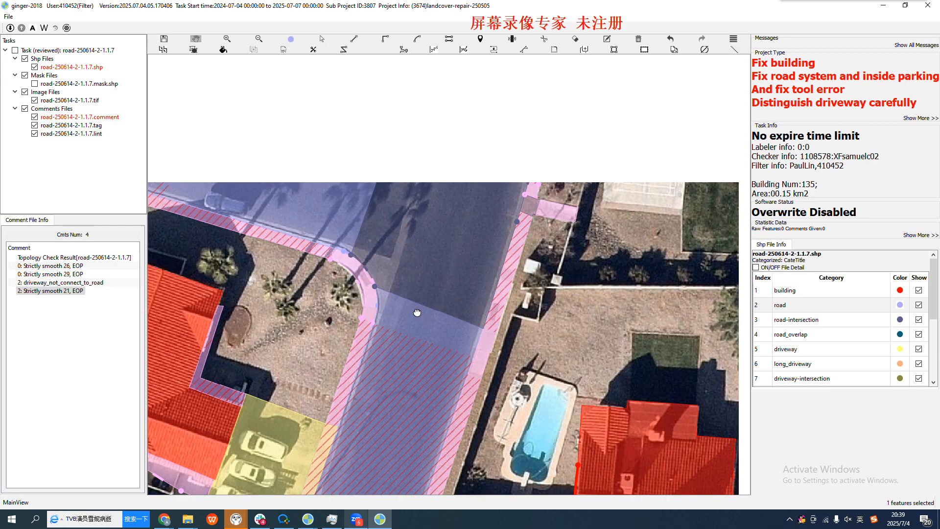
Examine the side street at the upper intersection with its sidewalks and driveways, temporarily hiding the annotations to compare with the imagery
drag(387, 214, 603, 310)
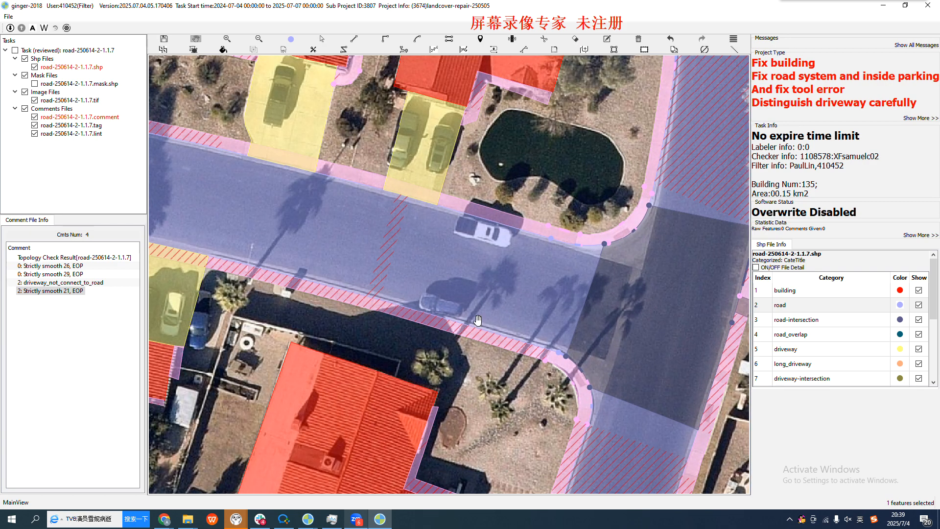
scroll(567, 280, down, 1)
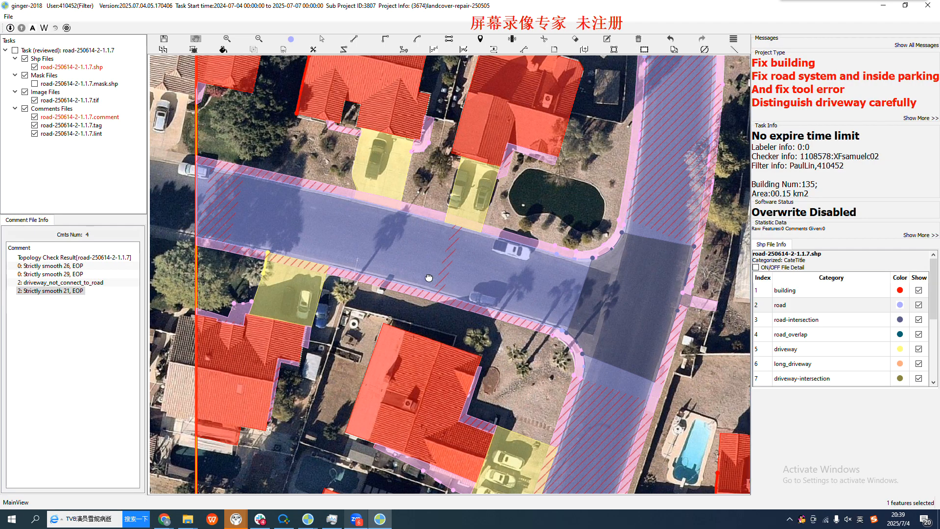
drag(395, 265, 480, 314)
scroll(430, 266, up, 1)
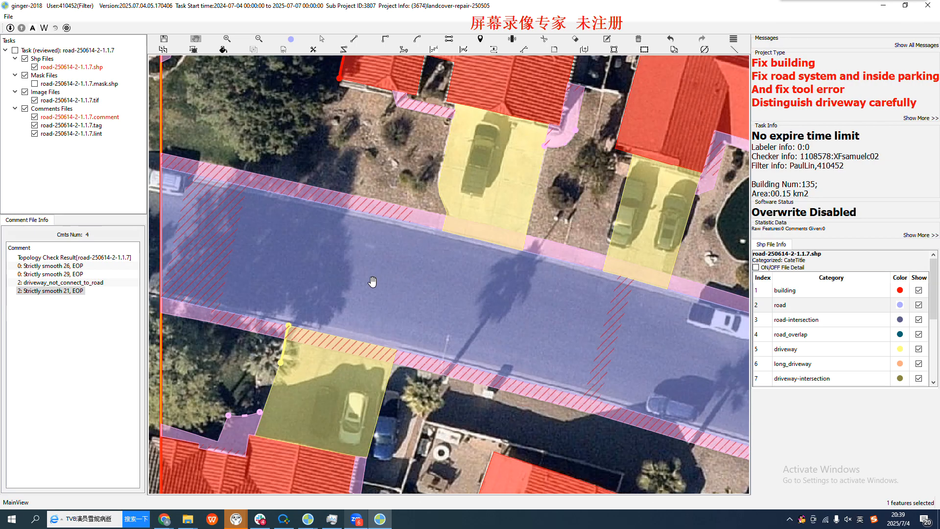
scroll(644, 339, down, 1)
drag(449, 308, 355, 253)
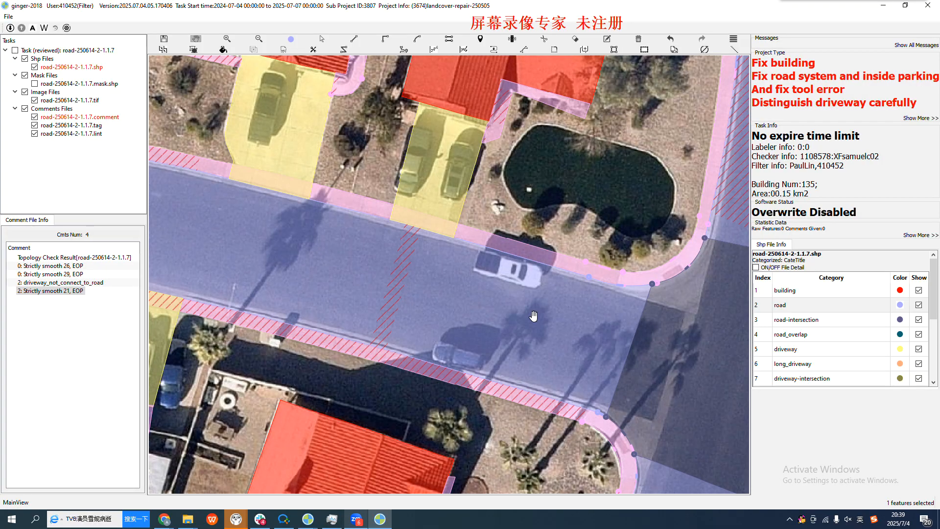
scroll(554, 336, up, 1)
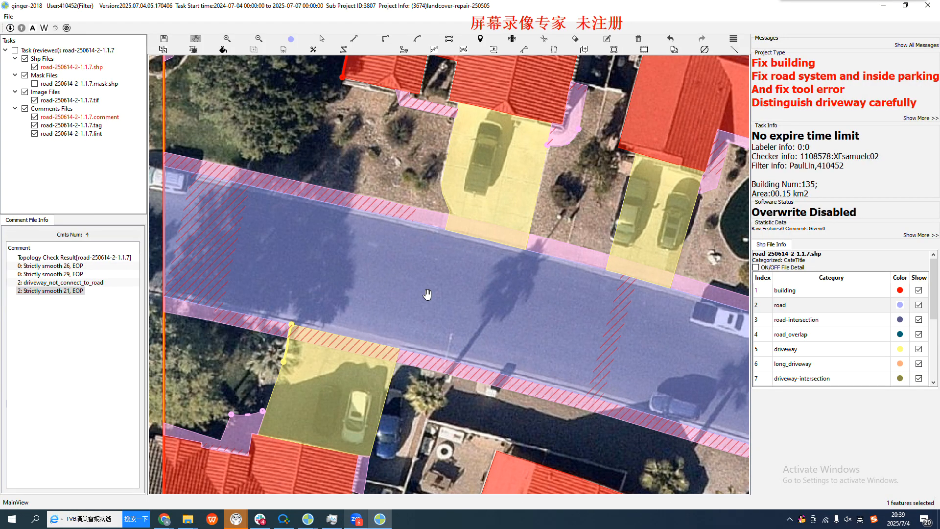
drag(388, 299, 488, 323)
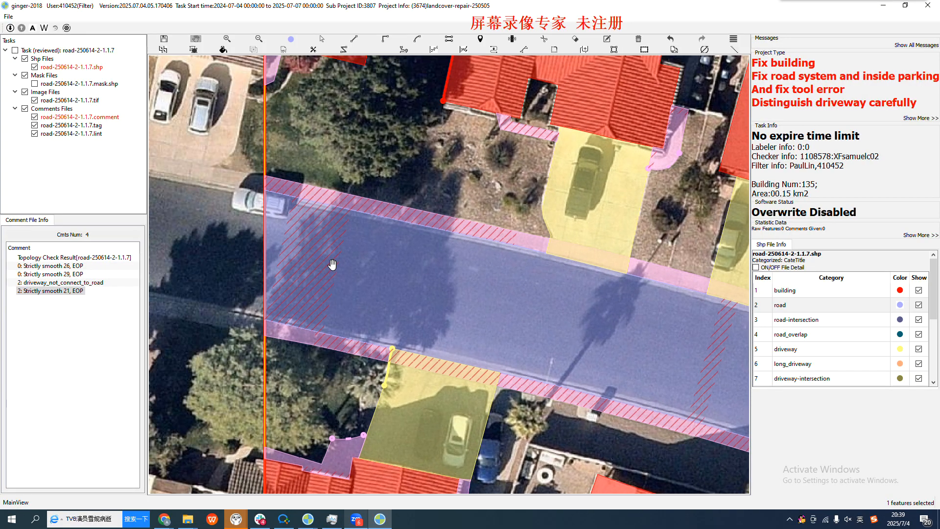
key(space)
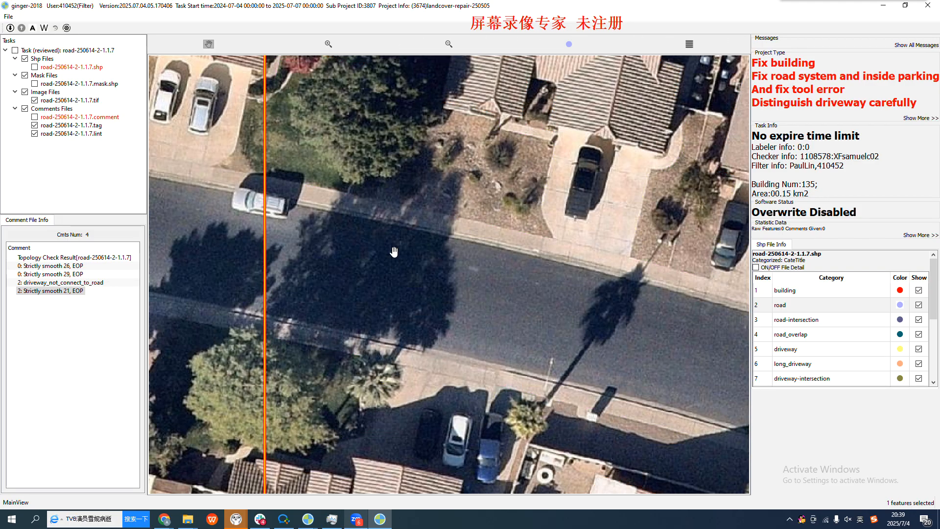
scroll(394, 249, down, 1)
key(space)
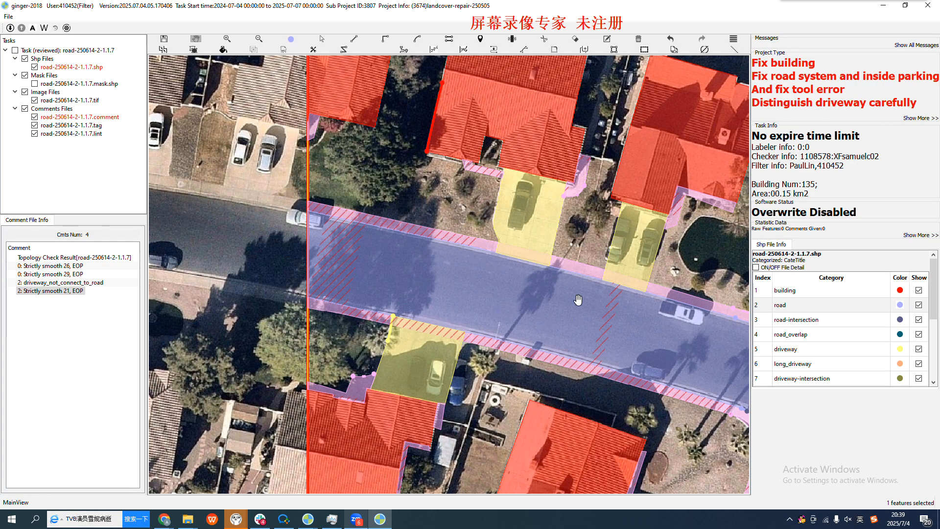
Examine the side street's curbs, sidewalks and driveway connections along its full length, temporarily hiding the annotations to compare with the imagery
drag(635, 340, 524, 316)
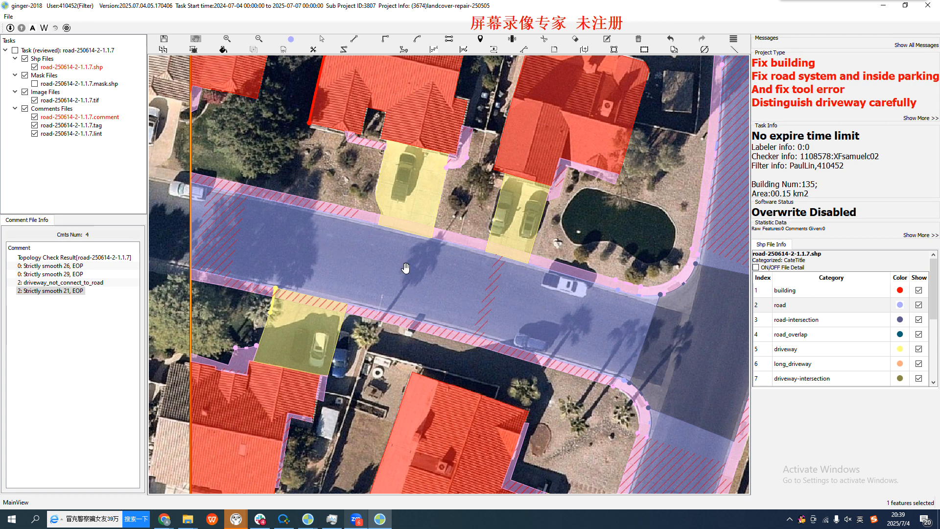
scroll(357, 270, up, 1)
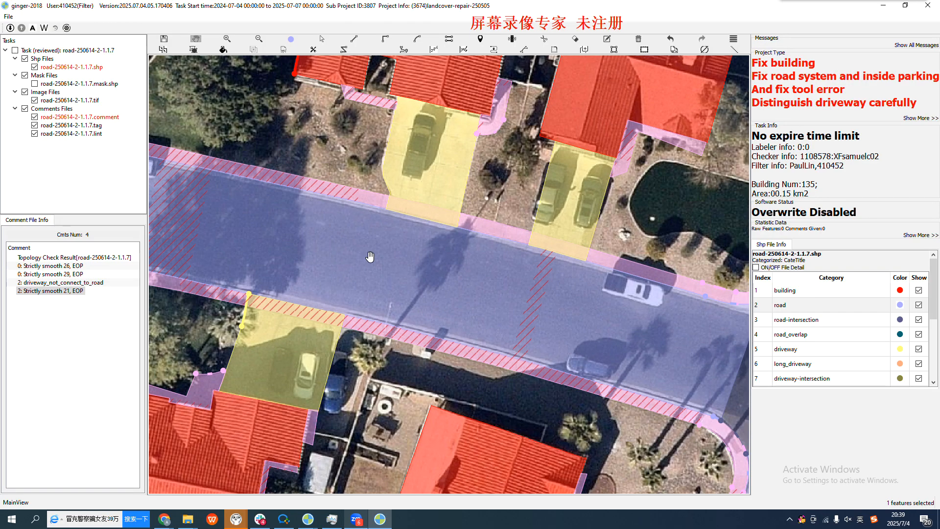
drag(309, 258, 400, 302)
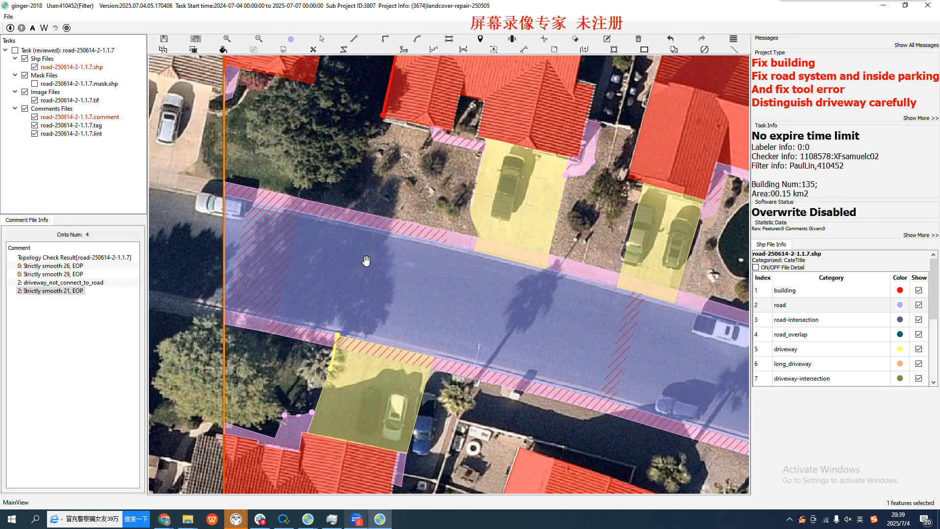
scroll(390, 265, down, 1)
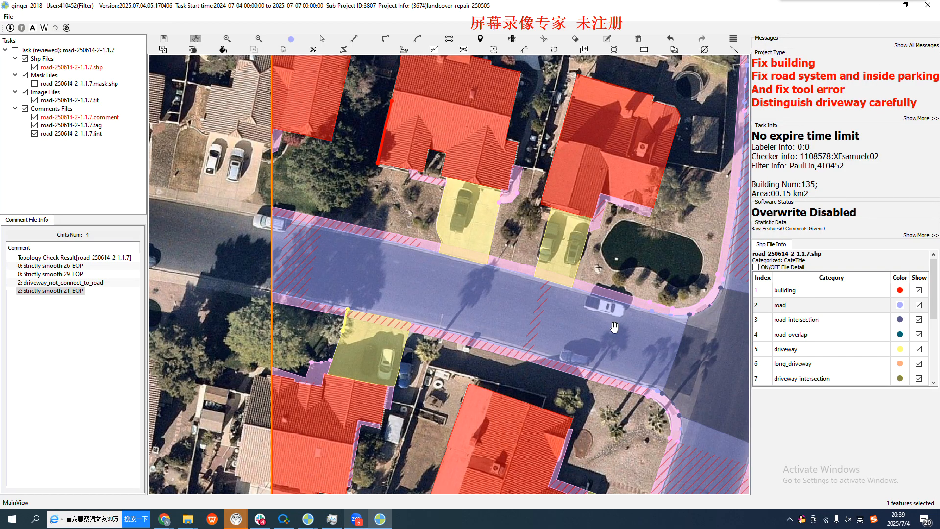
scroll(485, 345, up, 3)
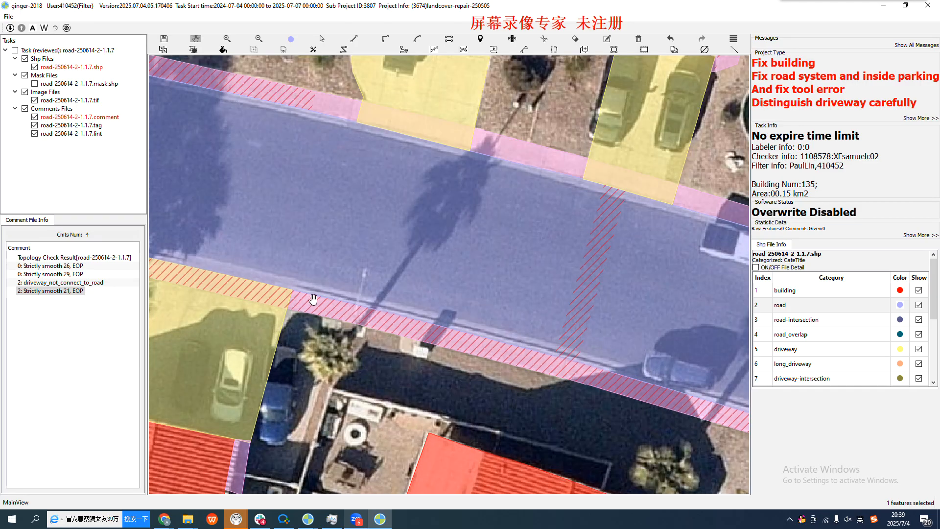
drag(313, 300, 500, 345)
drag(319, 285, 304, 326)
key(space)
key(space)
key(space)
key(space)
scroll(304, 217, down, 1)
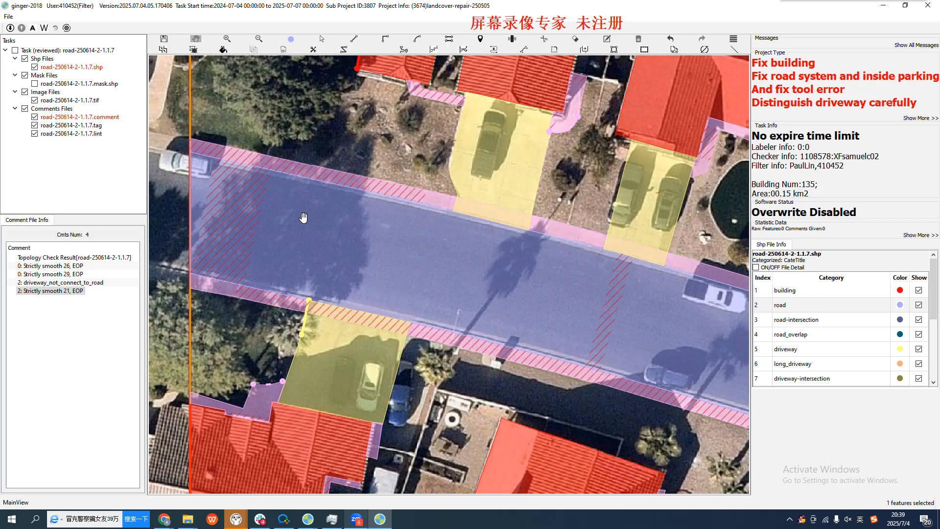
scroll(303, 217, down, 1)
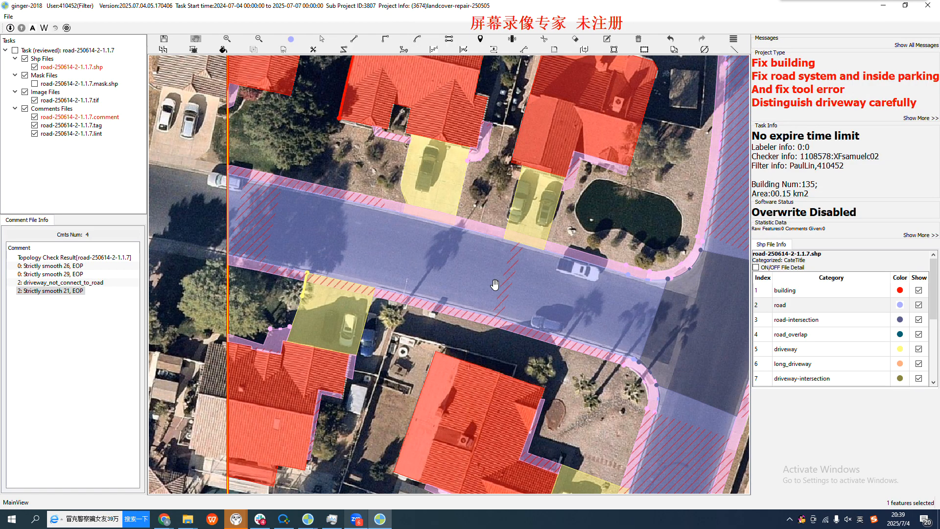
scroll(448, 242, down, 1)
drag(519, 271, 464, 187)
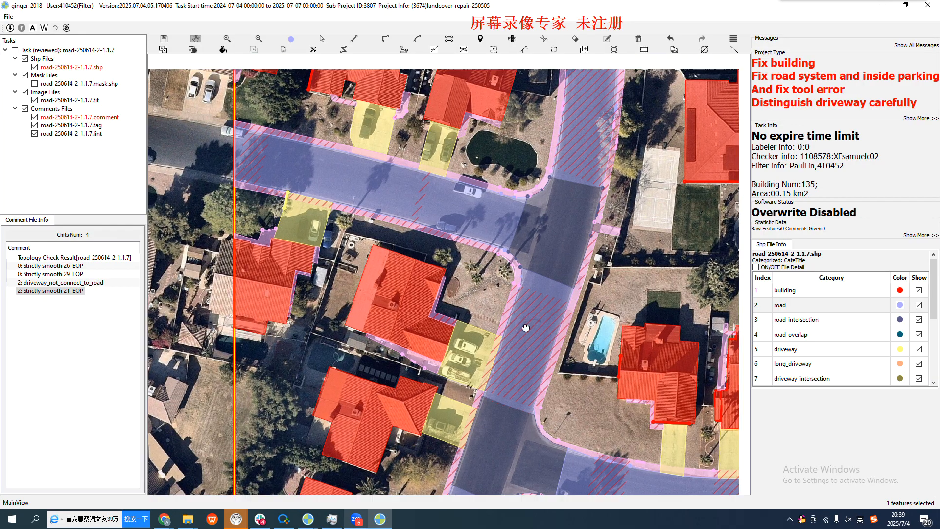
Survey the main road and its junctions from the cul-de-sac intersection to the lower curved street, checking how the road sections connect
drag(569, 273, 512, 342)
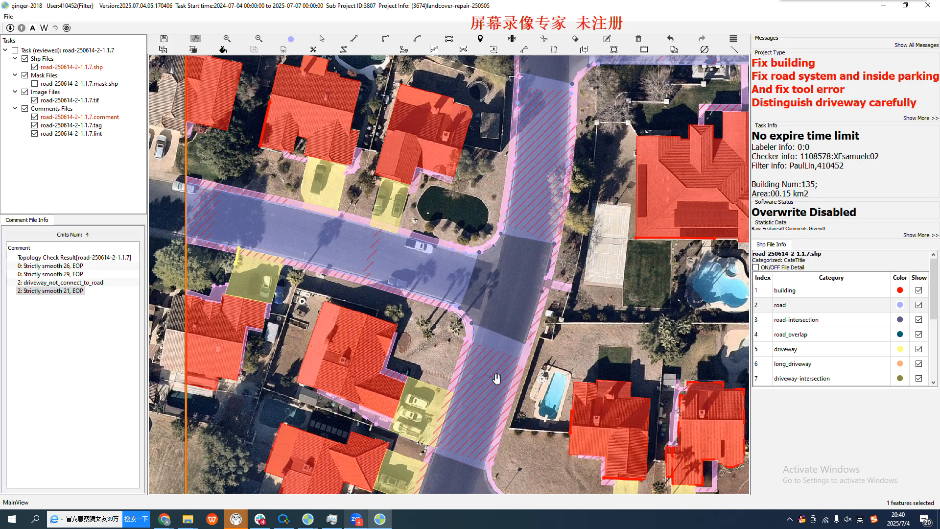
drag(527, 86, 481, 188)
drag(292, 346, 419, 362)
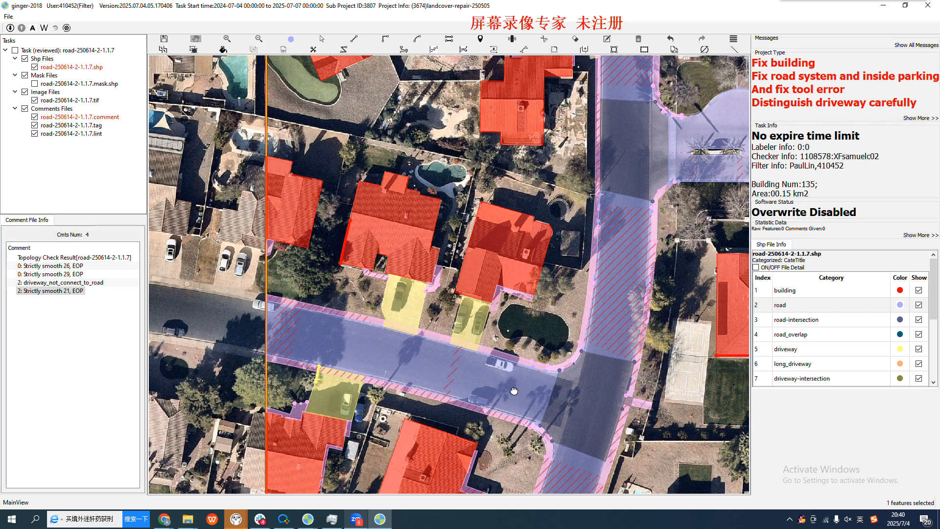
drag(514, 389, 448, 377)
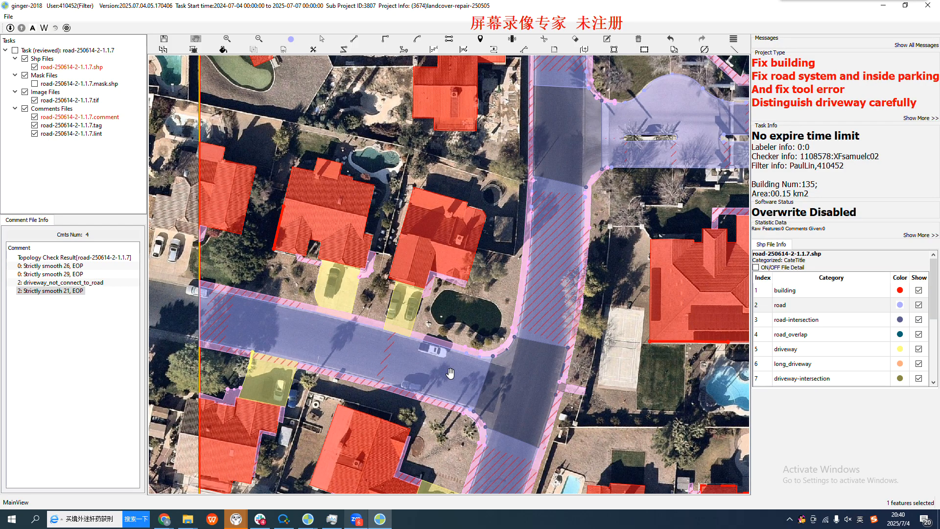
drag(522, 389, 488, 199)
drag(456, 331, 424, 223)
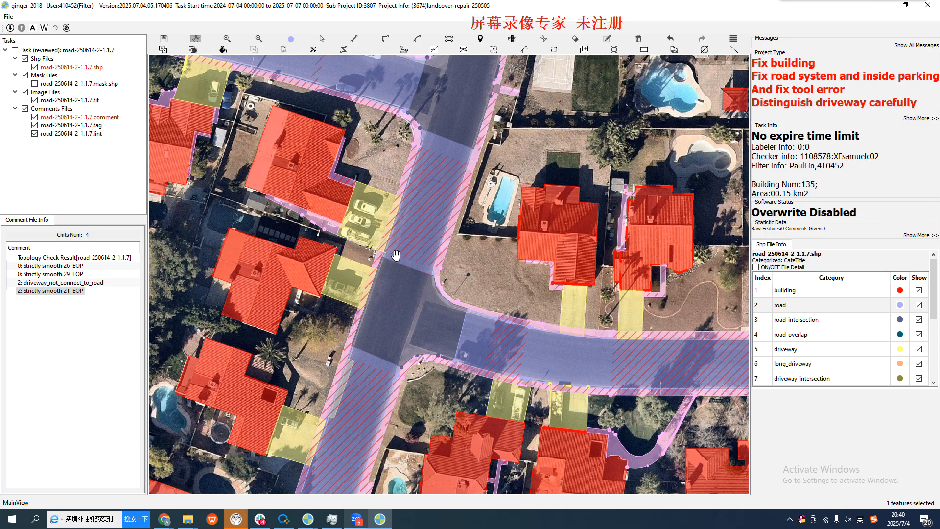
drag(422, 226, 388, 314)
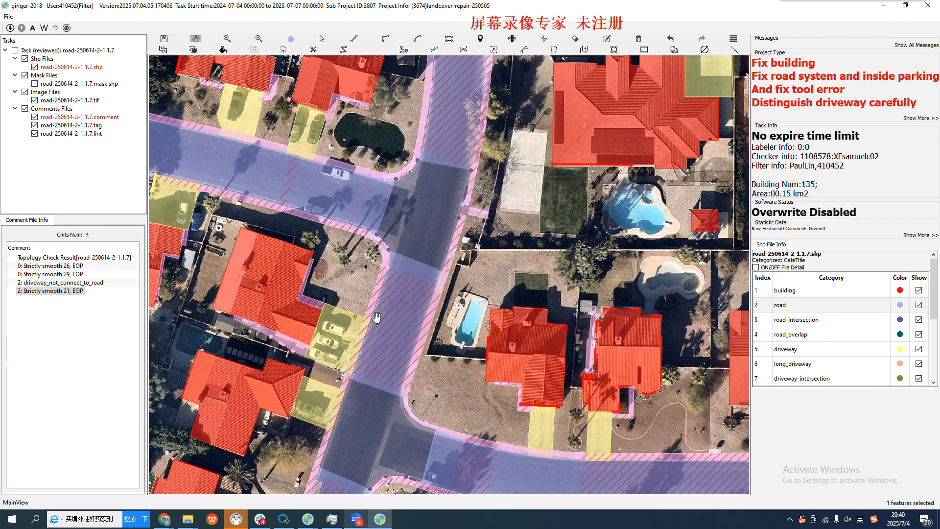
scroll(419, 289, down, 1)
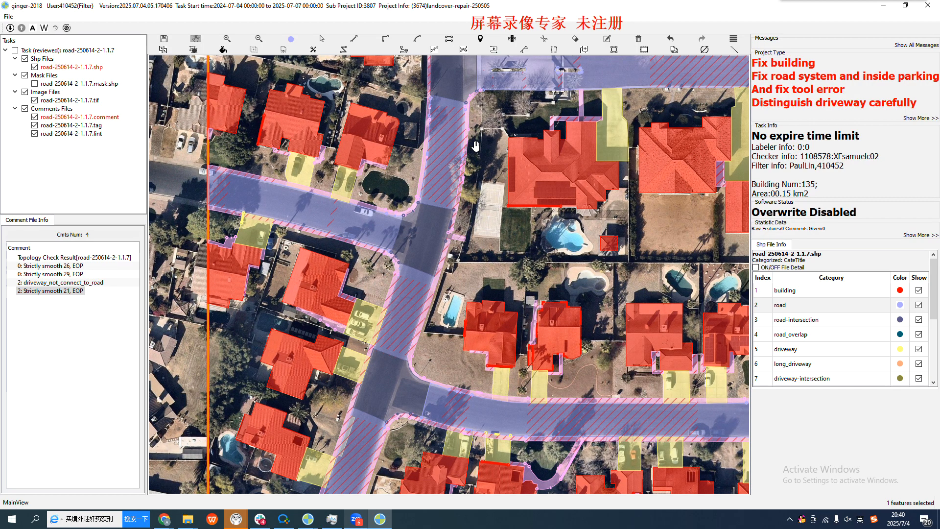
scroll(455, 108, down, 1)
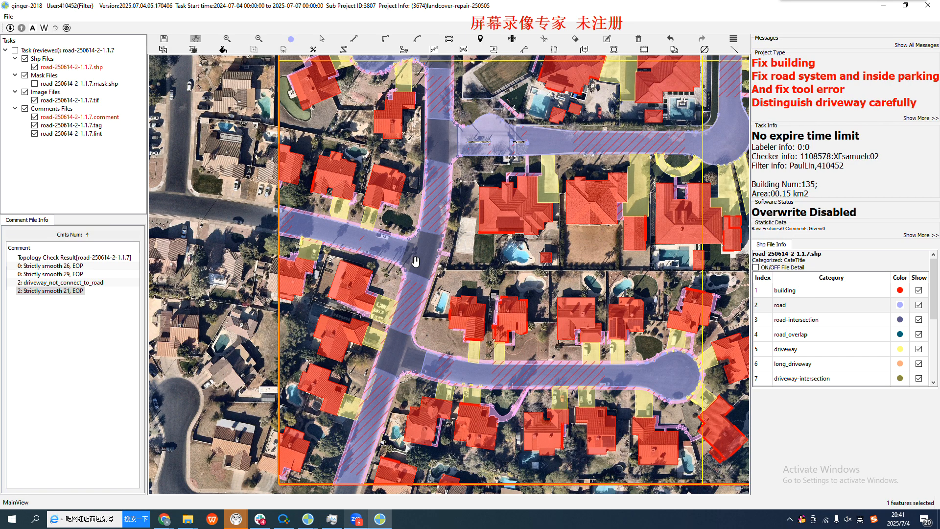
scroll(415, 261, up, 1)
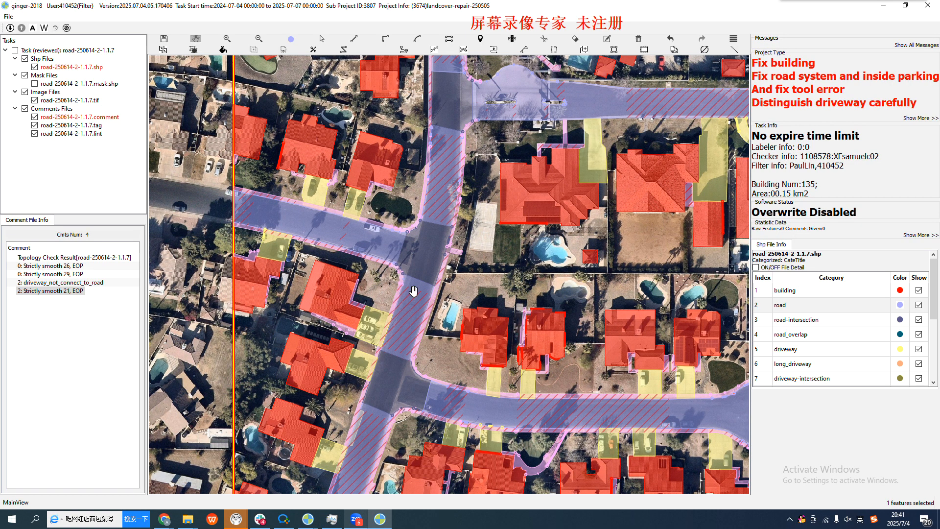
scroll(429, 203, up, 1)
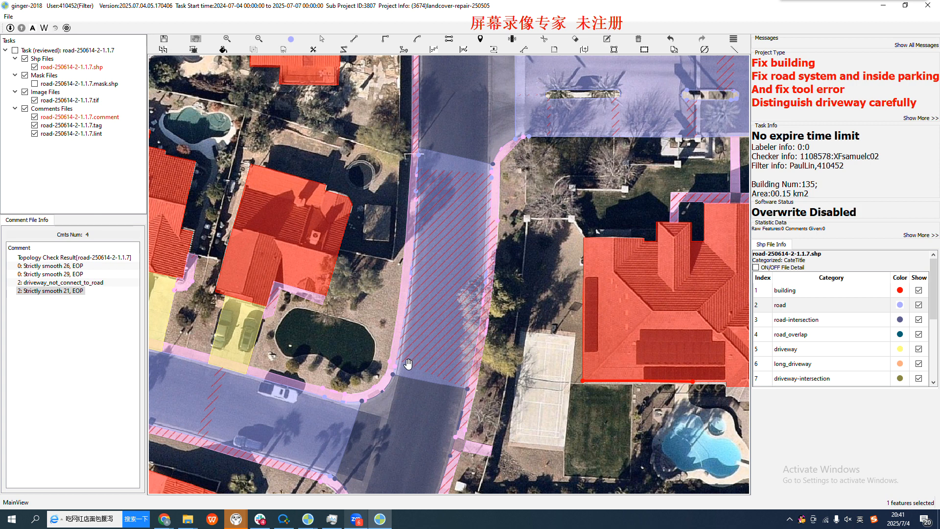
Compare the road and sidewalk edge at the pool-side corner with the imagery, temporarily hiding the annotations to locate the real curb
scroll(406, 365, up, 4)
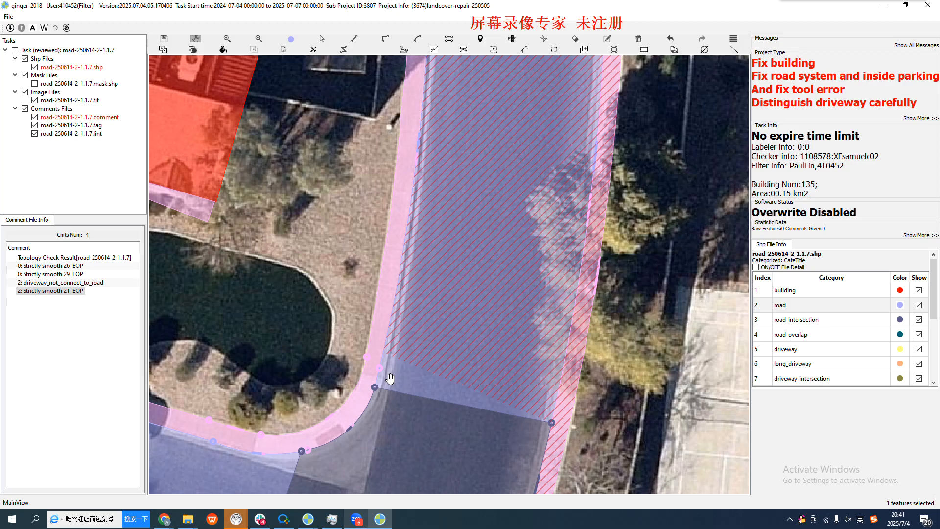
scroll(390, 371, up, 4)
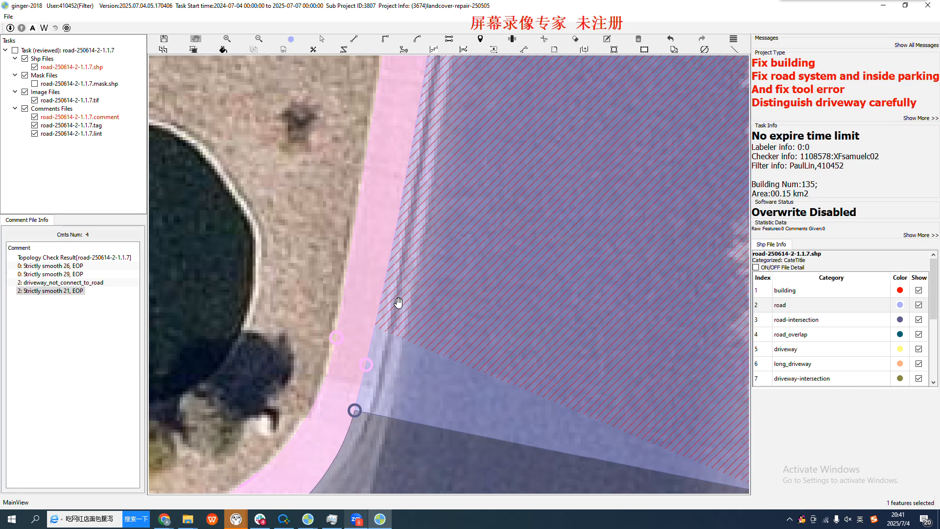
scroll(399, 304, down, 6)
key(space)
key(space)
drag(419, 283, 415, 354)
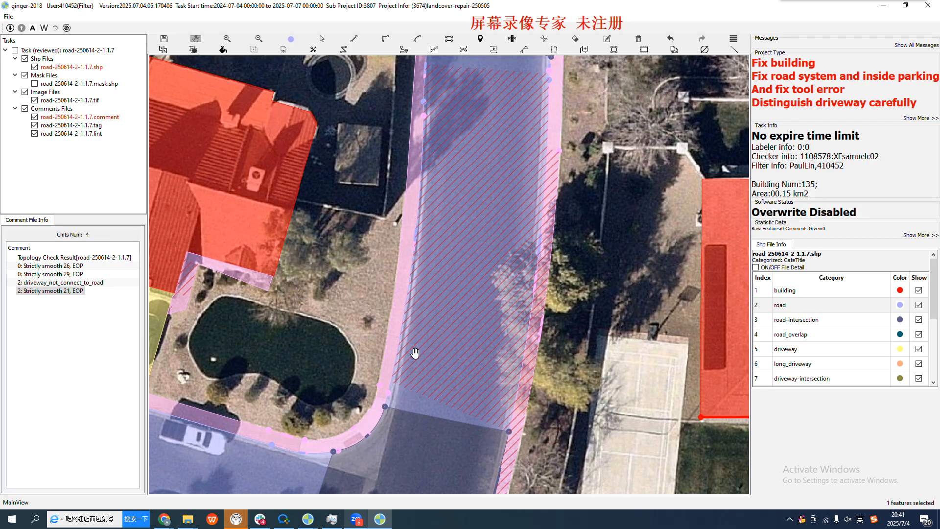
scroll(403, 379, up, 3)
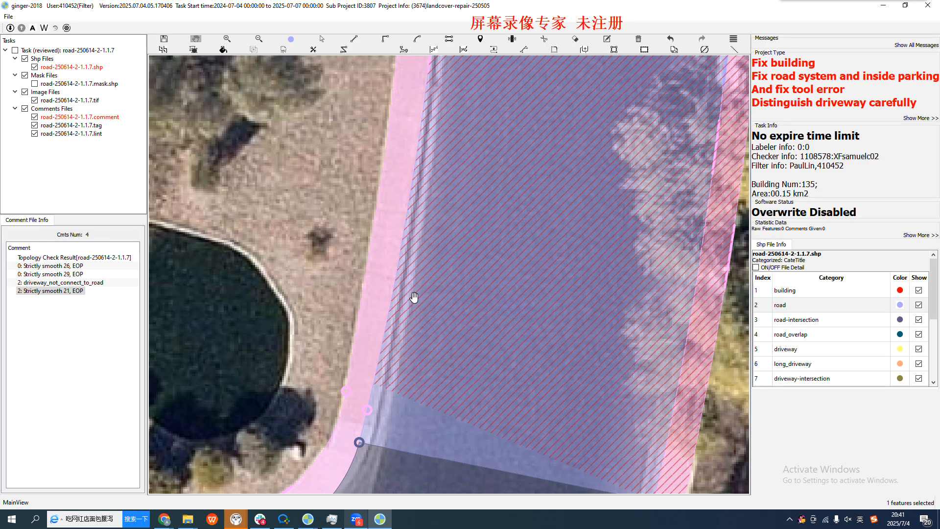
key(space)
scroll(414, 298, down, 1)
key(space)
key(space)
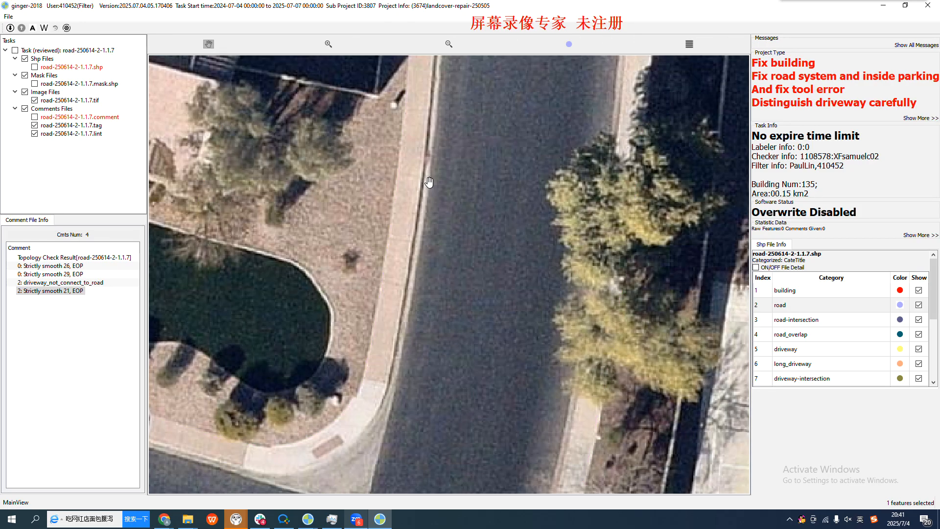
key(space)
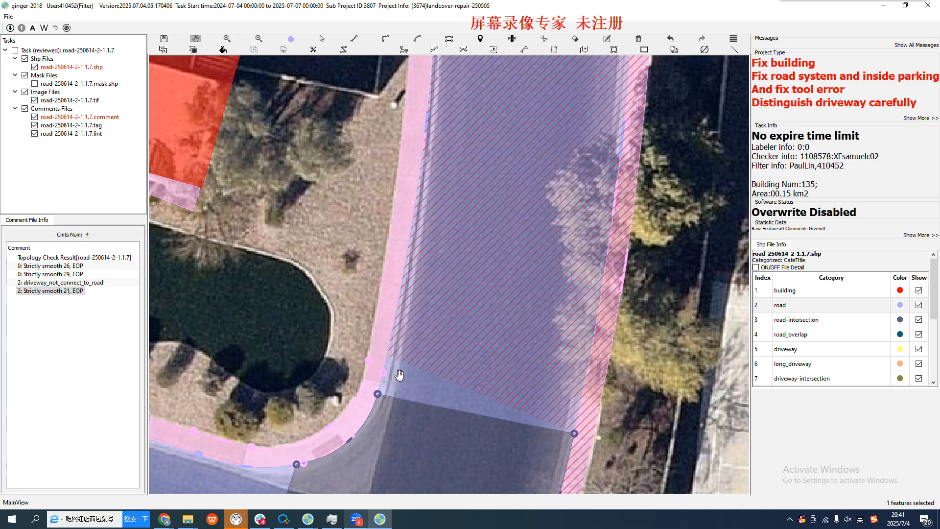
scroll(399, 374, up, 2)
key(space)
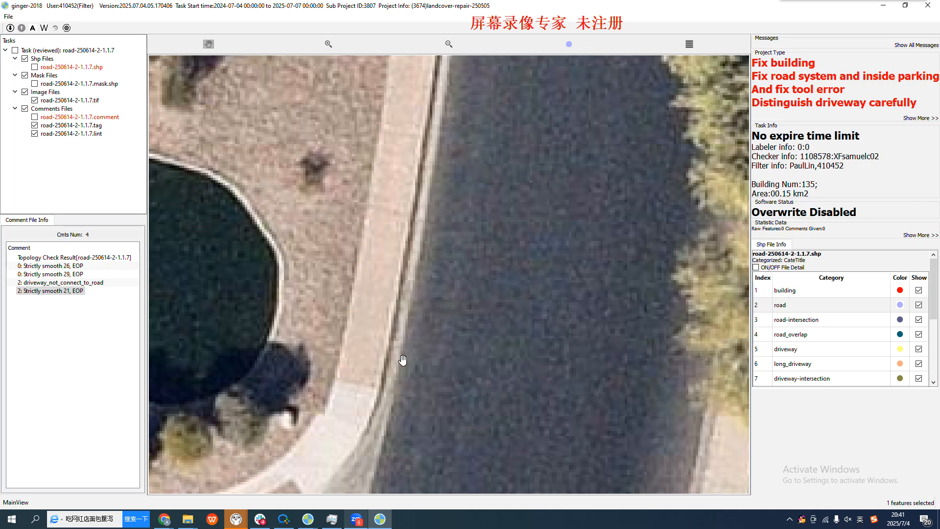
key(space)
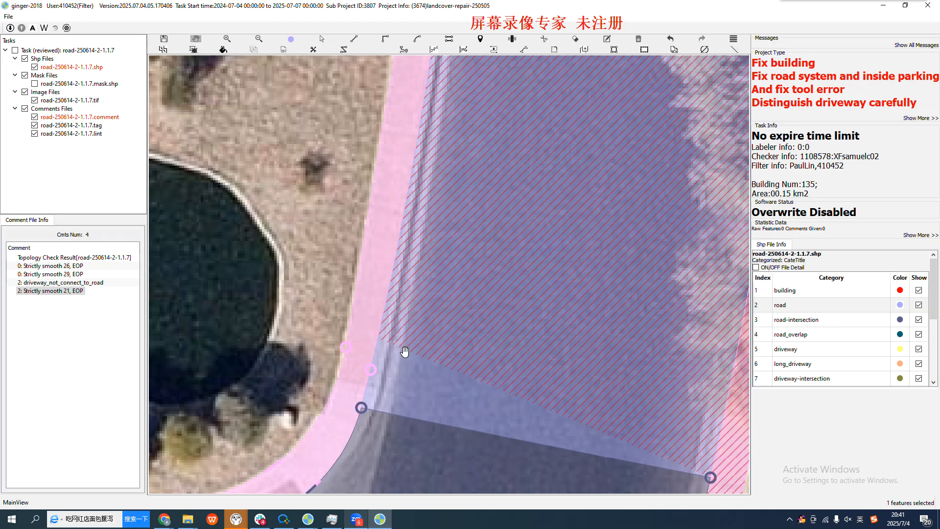
Examine the pool-side curb line from the curved corner up the main road, with and without annotations
scroll(441, 211, down, 1)
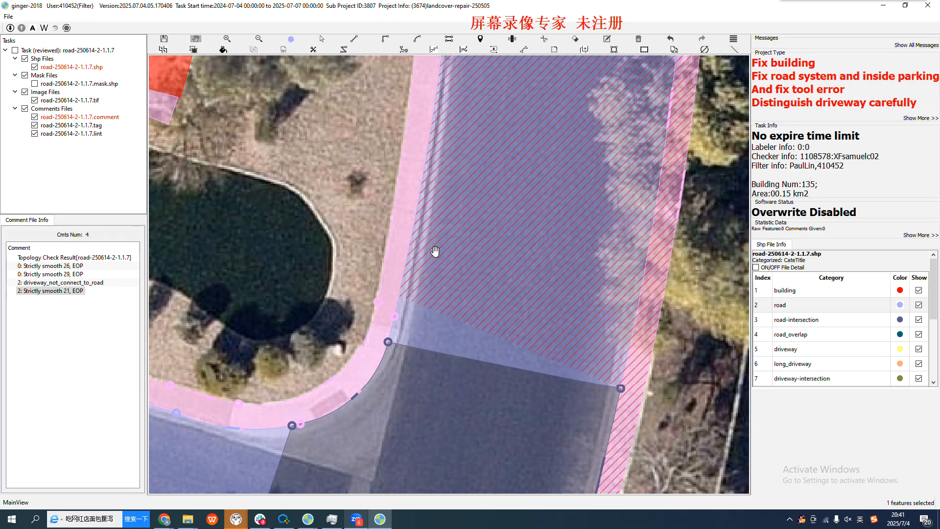
scroll(439, 253, down, 1)
scroll(439, 253, down, 2)
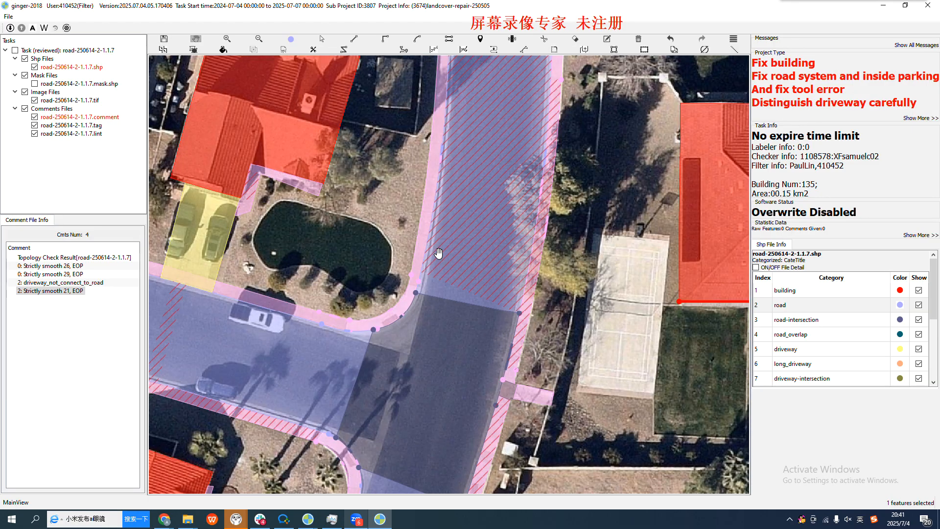
drag(453, 212, 451, 279)
scroll(437, 277, up, 3)
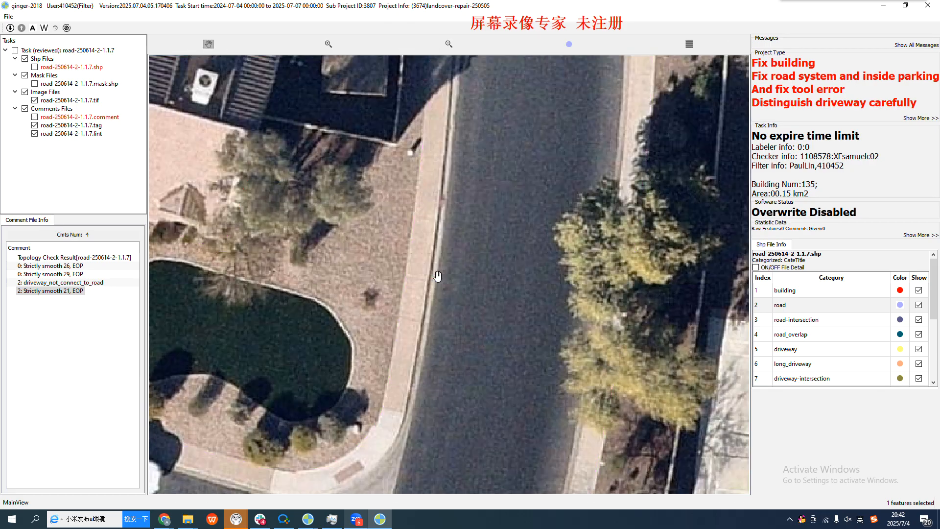
drag(441, 364, 462, 304)
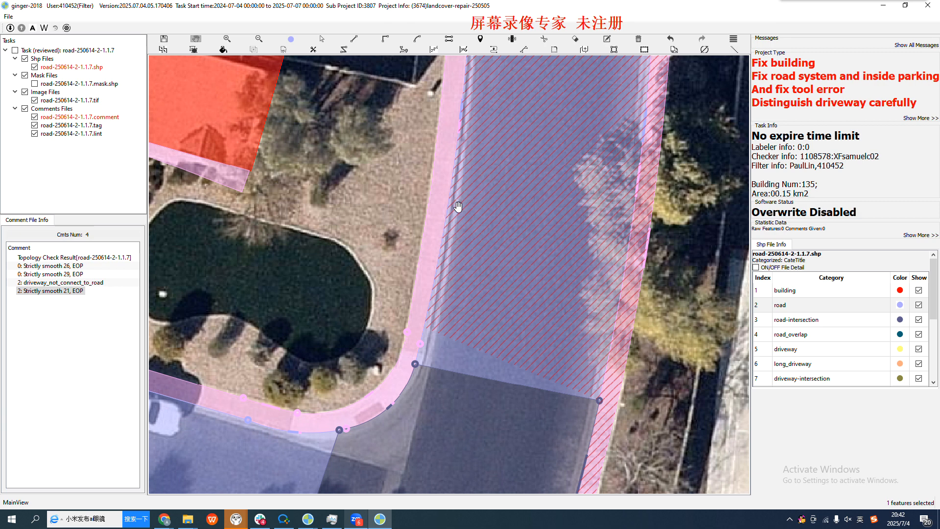
drag(472, 187, 464, 215)
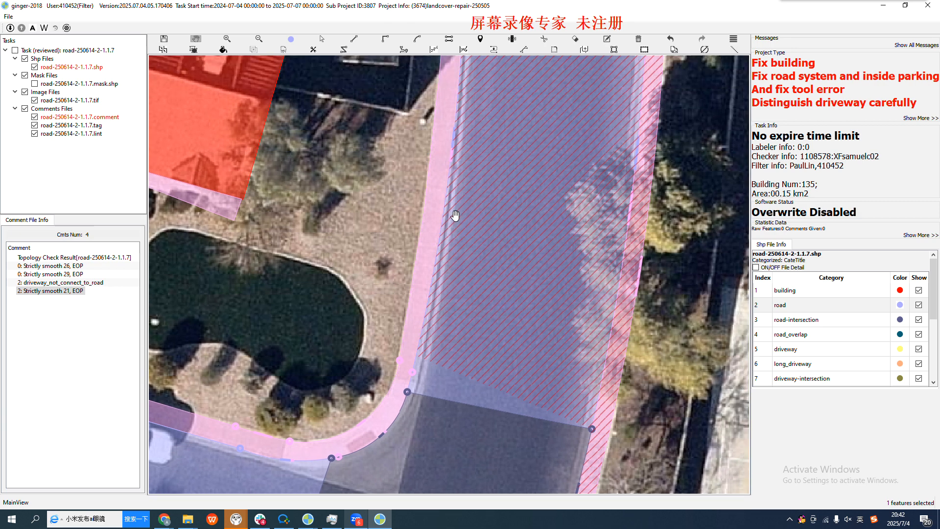
Try to retrace the pool-side edge of the main road along the curb and around the curved corner into the intersection
key(a)
key(s)
click(458, 116)
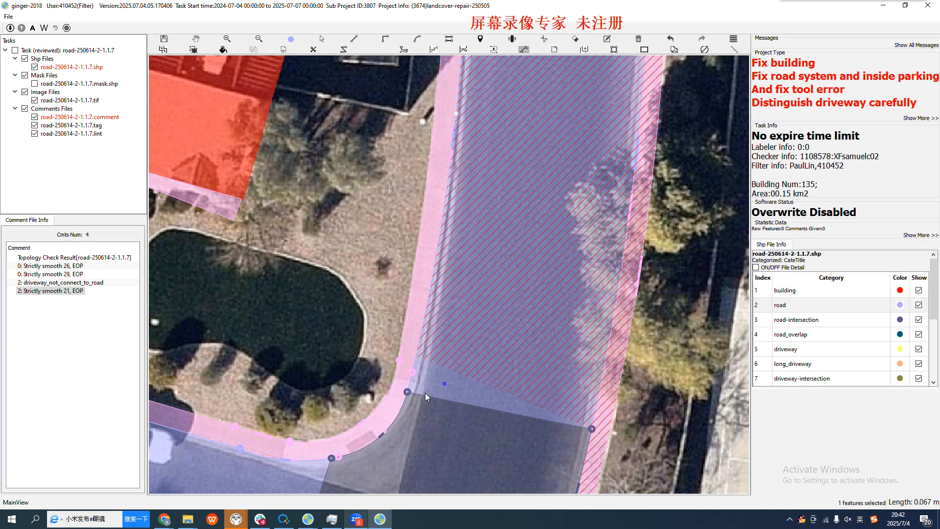
scroll(424, 391, up, 2)
click(406, 401)
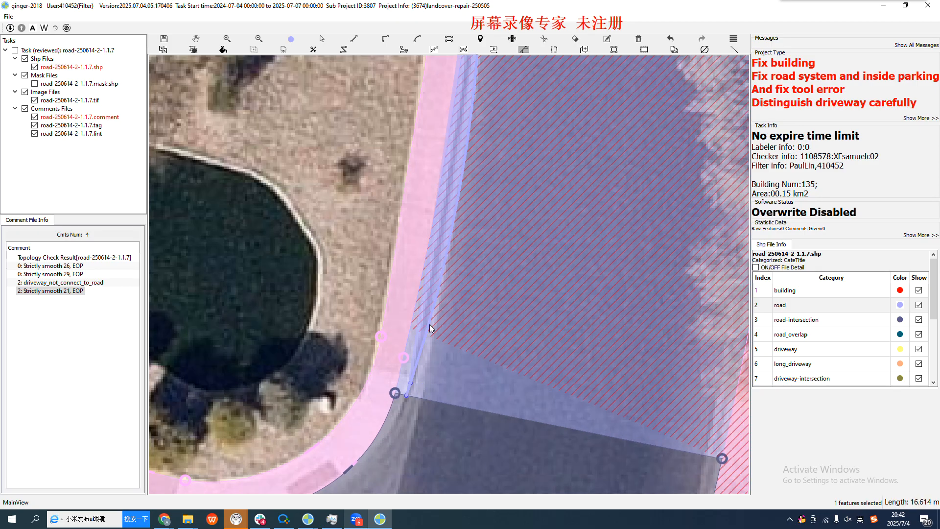
click(425, 314)
drag(411, 439, 473, 265)
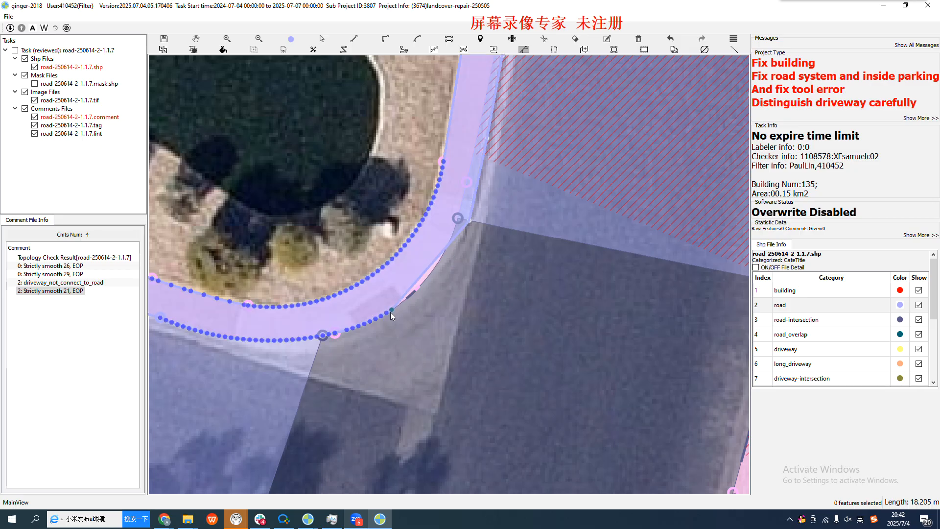
click(391, 311)
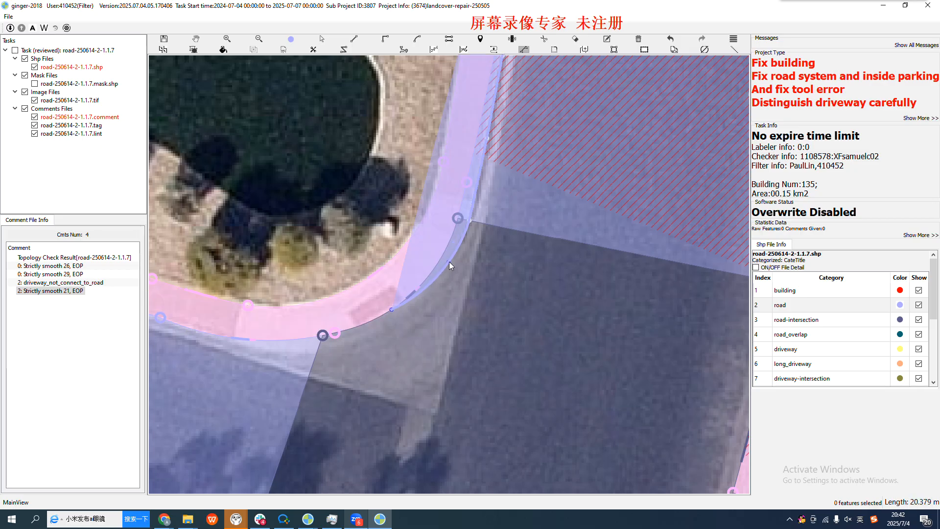
scroll(410, 298, up, 2)
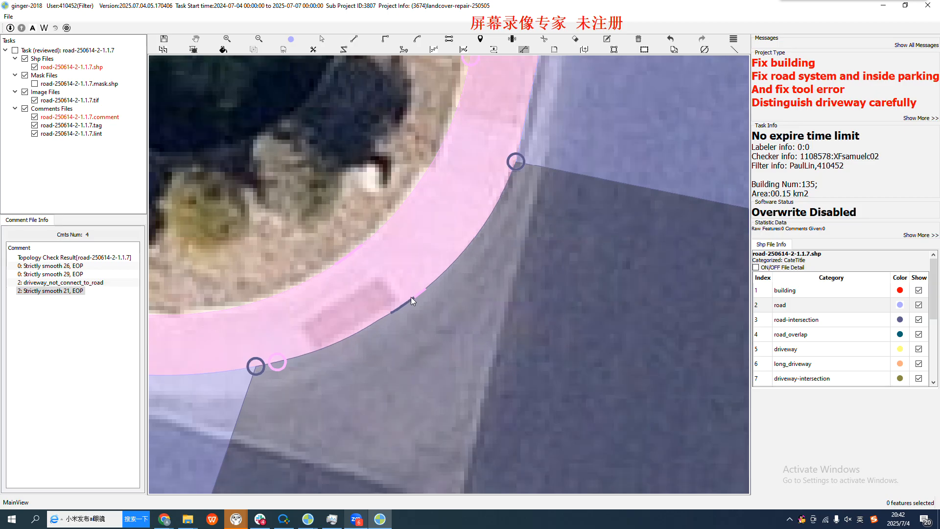
Leave the edge tracing and inspect the main road north of the pool-side corner, with and without annotation fill
scroll(411, 325, down, 3)
key(Escape)
drag(462, 294, 422, 346)
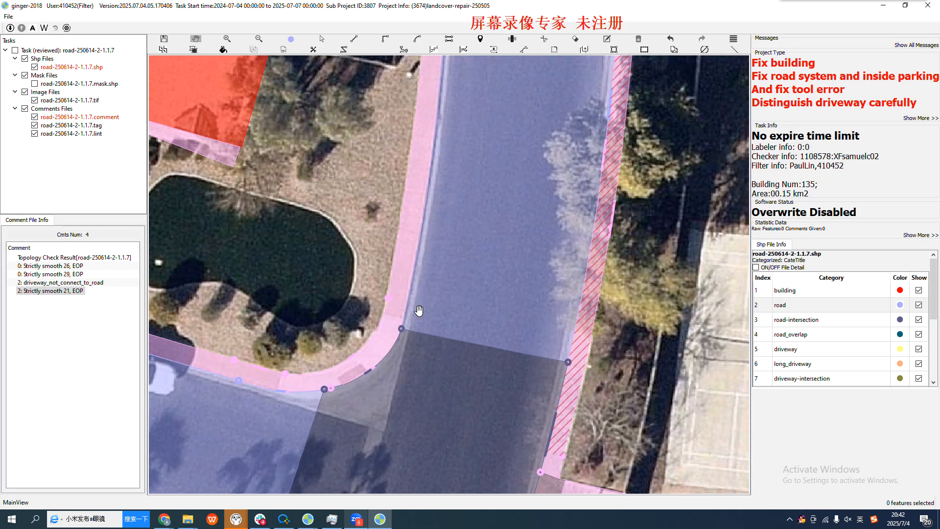
key(space)
key(space)
drag(441, 249, 410, 386)
scroll(443, 301, down, 1)
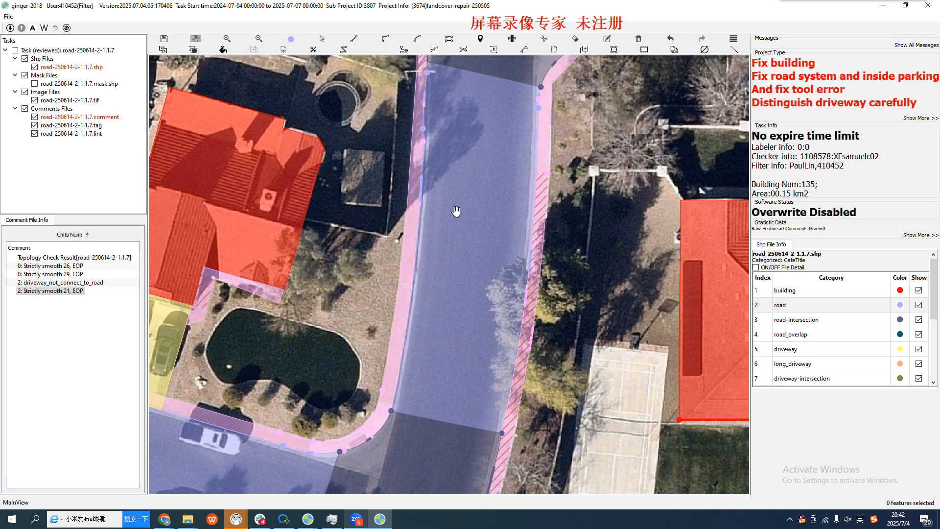
drag(469, 175, 466, 218)
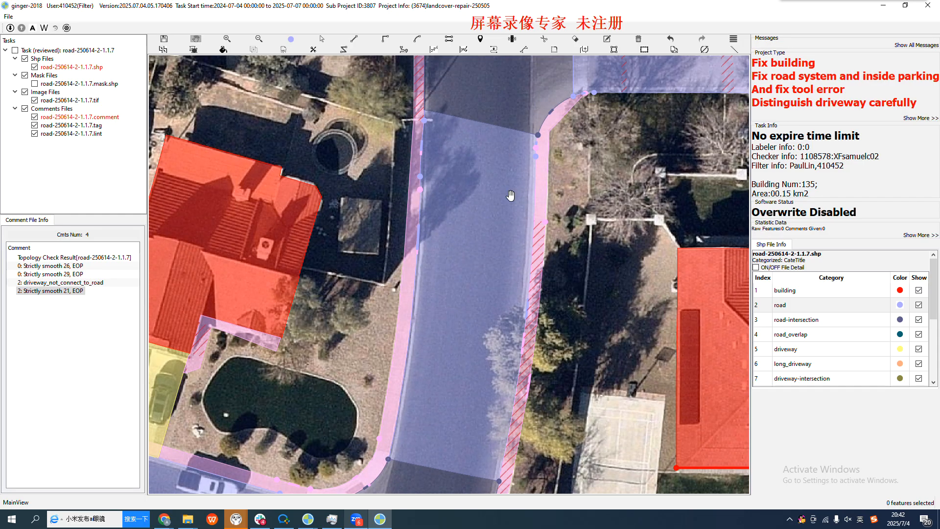
Select the main road section beside the pool and compare both of its edges with the curbs in the imagery
key(s)
click(473, 296)
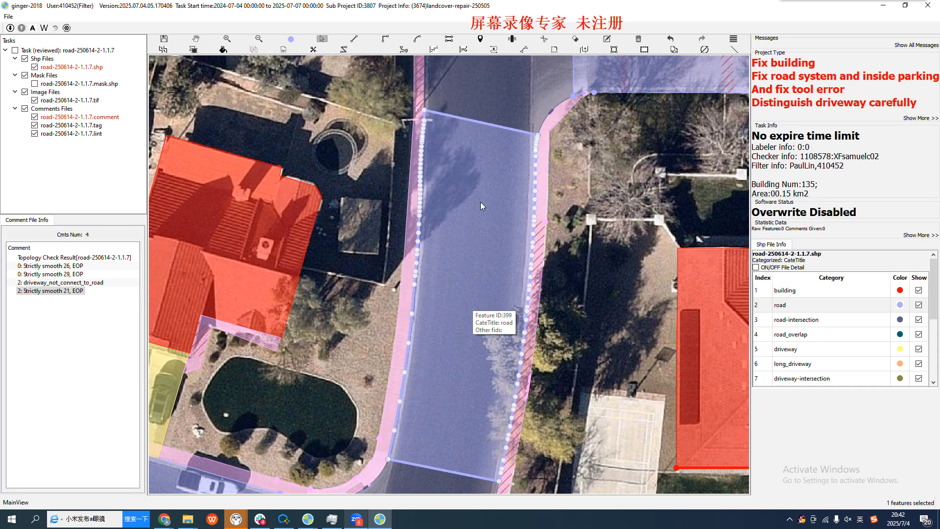
key(h)
drag(459, 240, 464, 199)
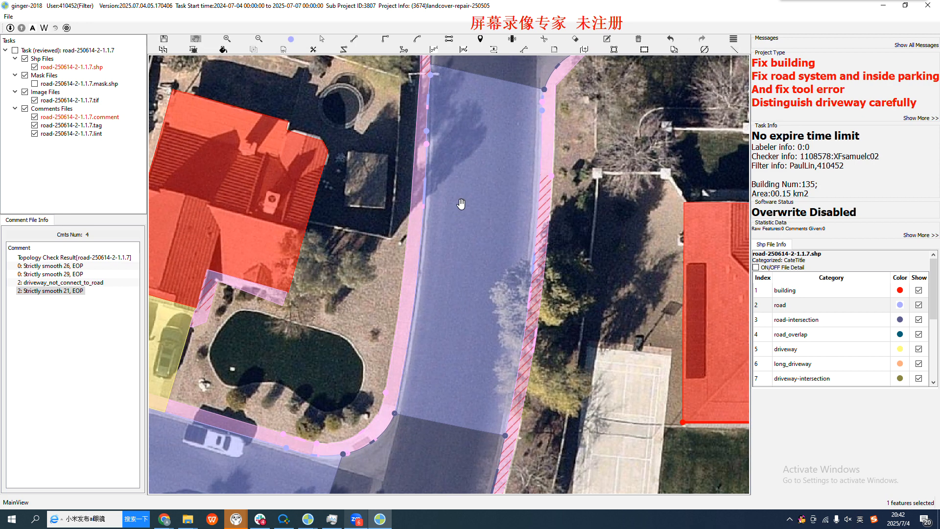
drag(475, 144, 457, 187)
key(space)
key(space)
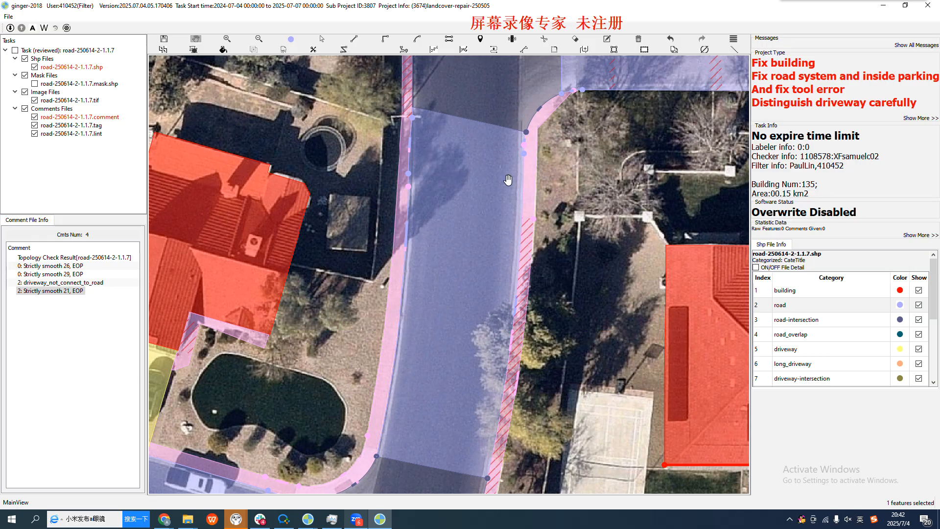
mouse_move(450, 333)
mouse_down()
mouse_move(467, 263)
mouse_move(440, 328)
mouse_up()
key(space)
key(space)
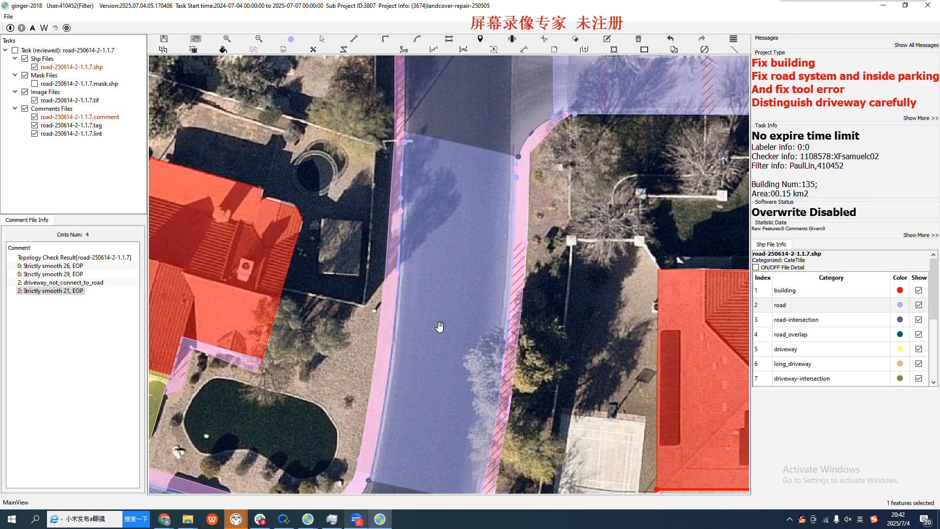
key(space)
key(space)
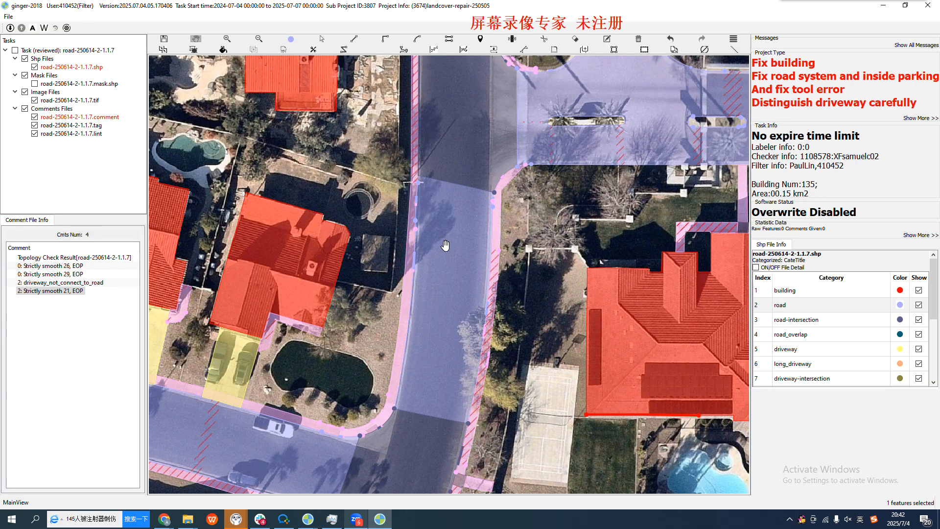
Check the selected road section between its two junctions, toggling the annotation fill to compare the pool-side sidewalk boundary with the curb
scroll(445, 247, down, 2)
drag(439, 334, 449, 223)
drag(437, 143, 432, 217)
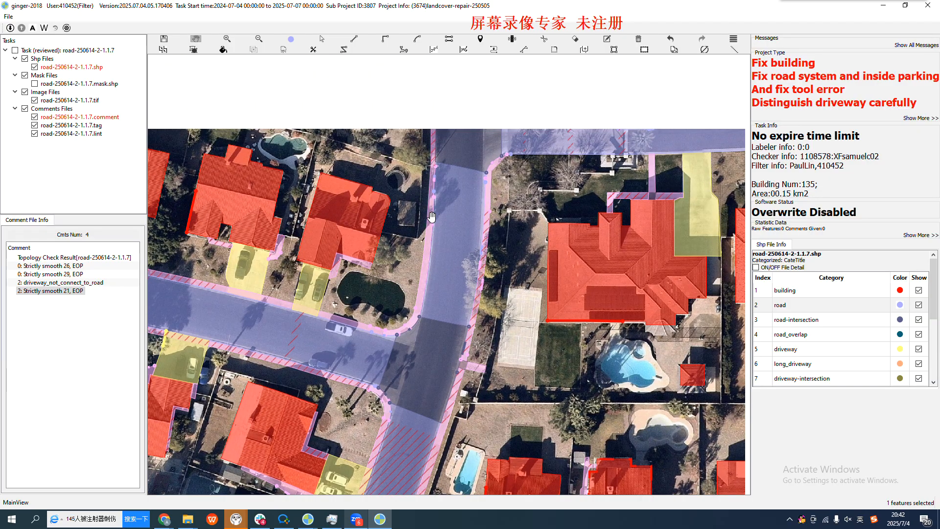
scroll(431, 216, up, 3)
drag(468, 249, 439, 277)
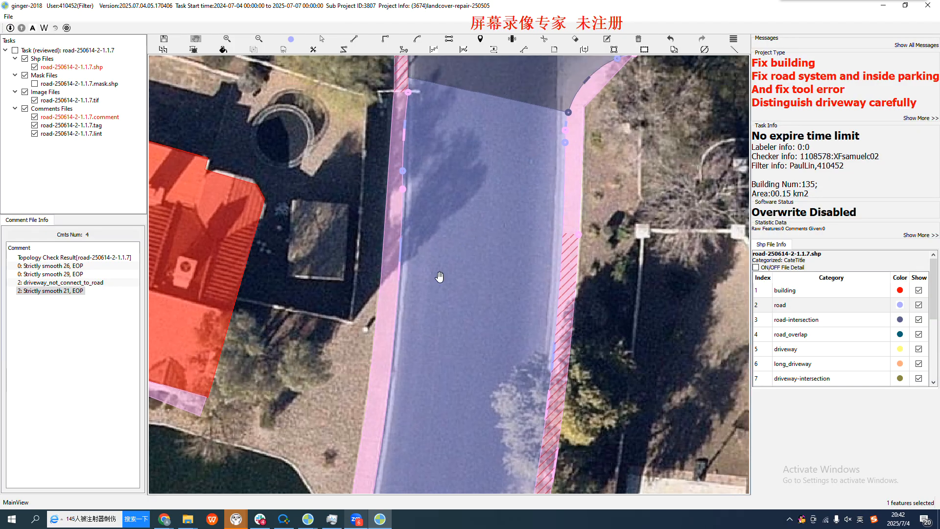
drag(439, 330, 507, 140)
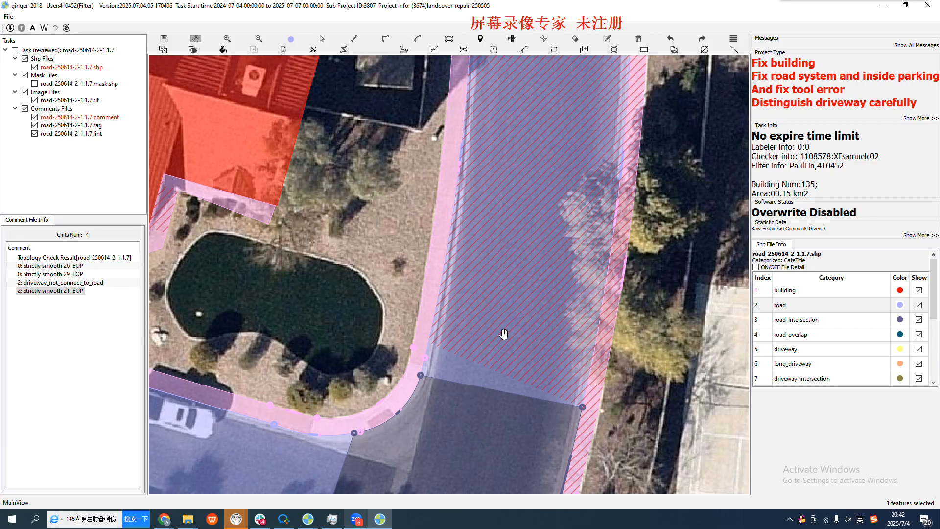
scroll(490, 312, down, 1)
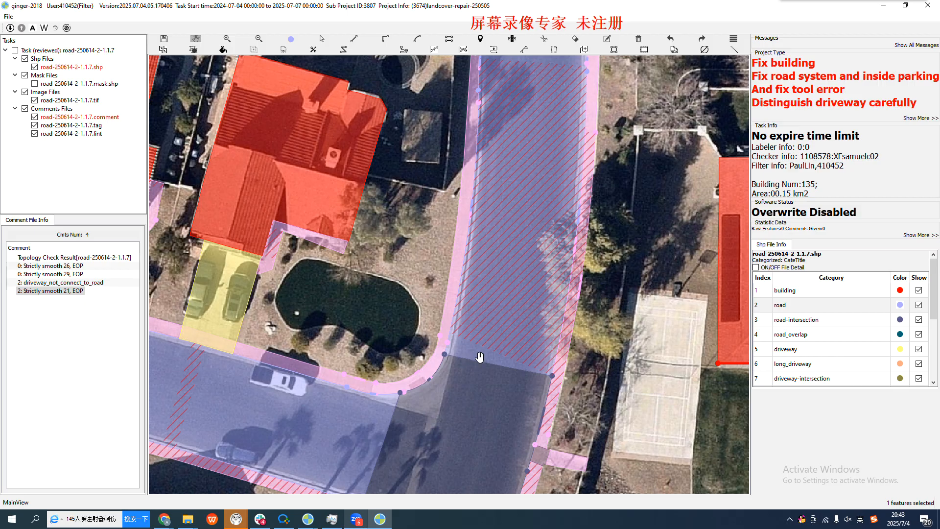
drag(497, 310, 472, 338)
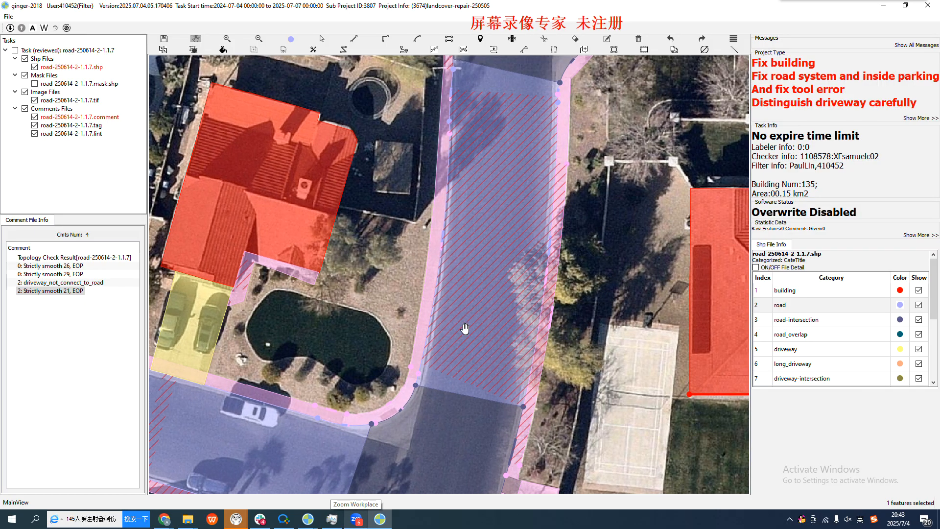
scroll(463, 331, up, 3)
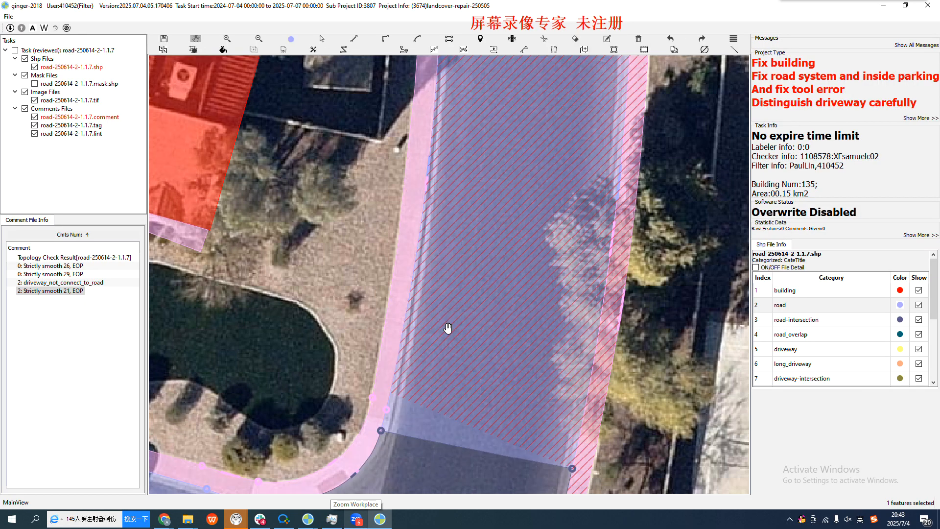
key(space)
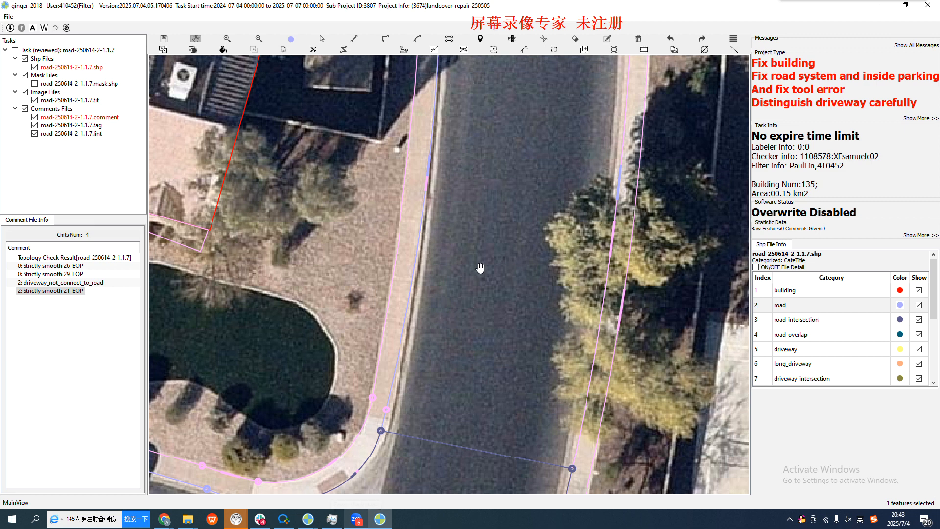
key(space)
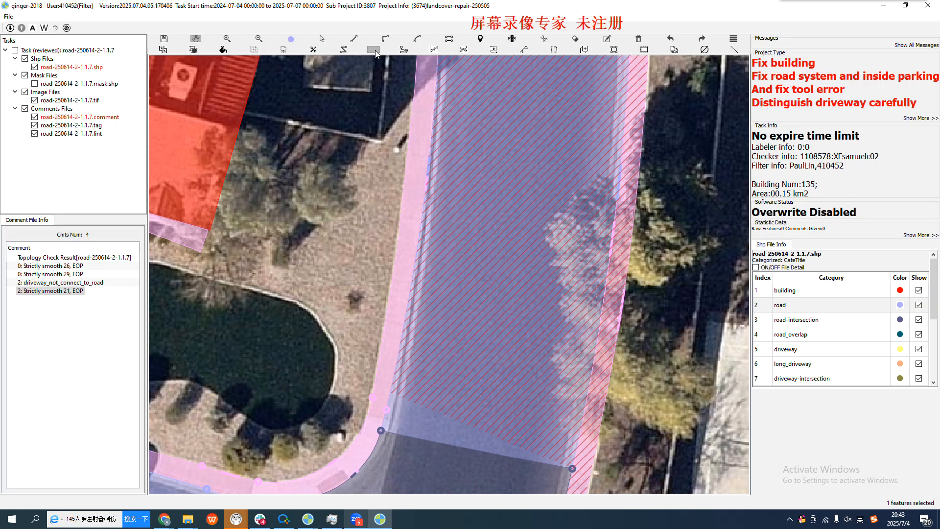
Survey the main road down to the lower junction and examine the curb and sidewalk beside the driveway with parked cars
scroll(441, 268, down, 2)
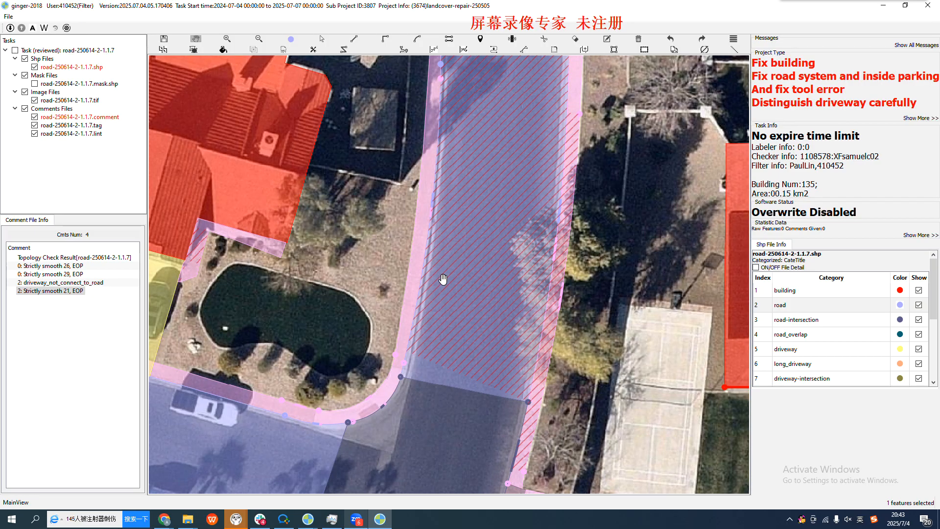
scroll(443, 279, down, 1)
drag(463, 196, 460, 263)
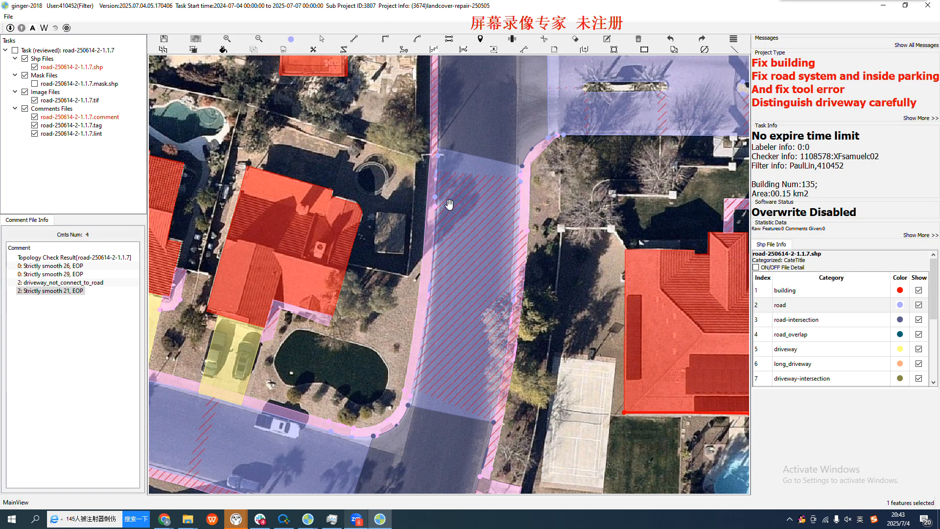
scroll(456, 287, down, 1)
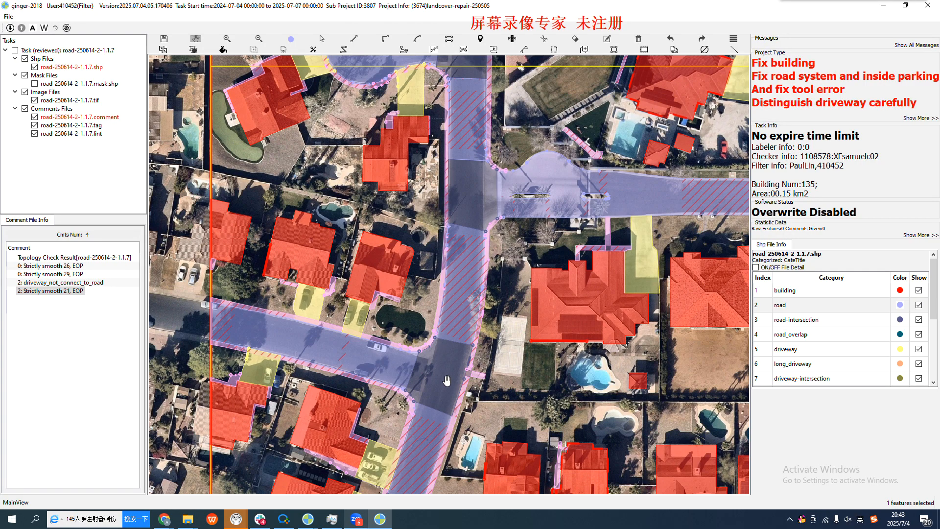
scroll(444, 313, up, 1)
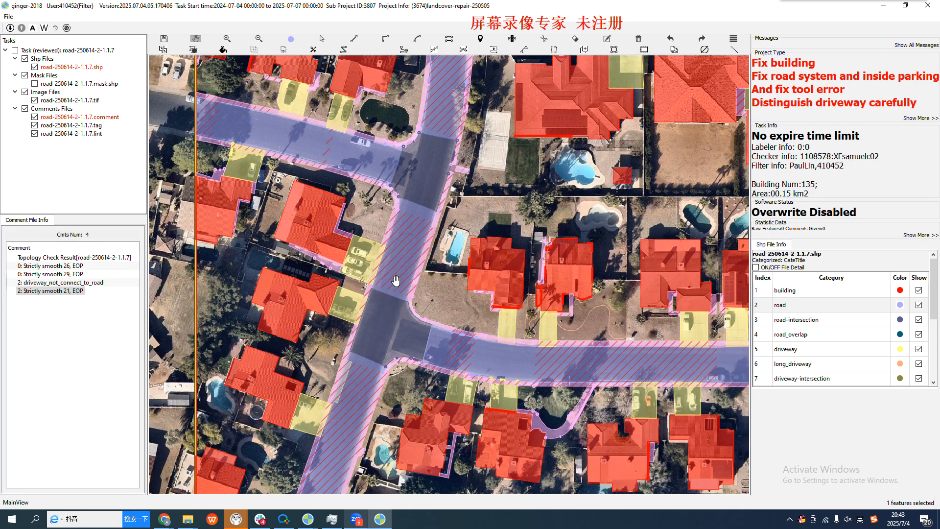
scroll(398, 277, up, 2)
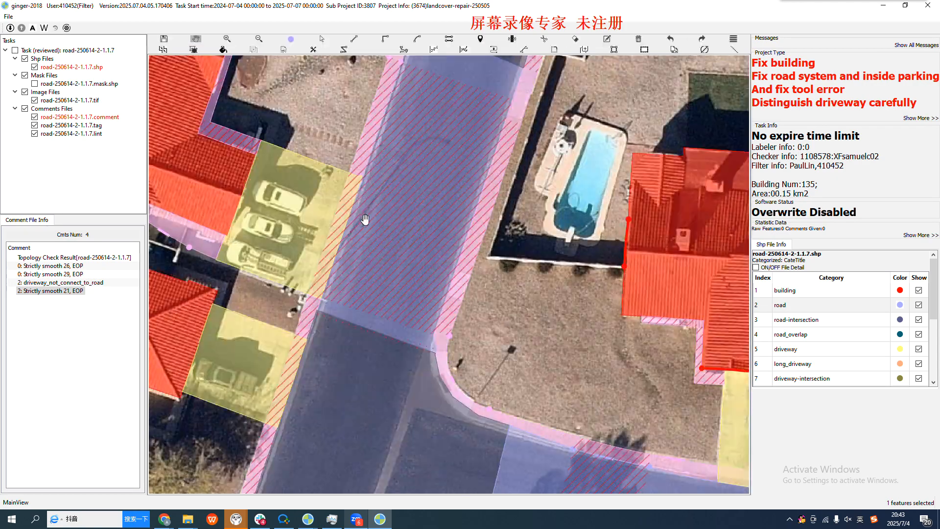
drag(421, 136, 363, 267)
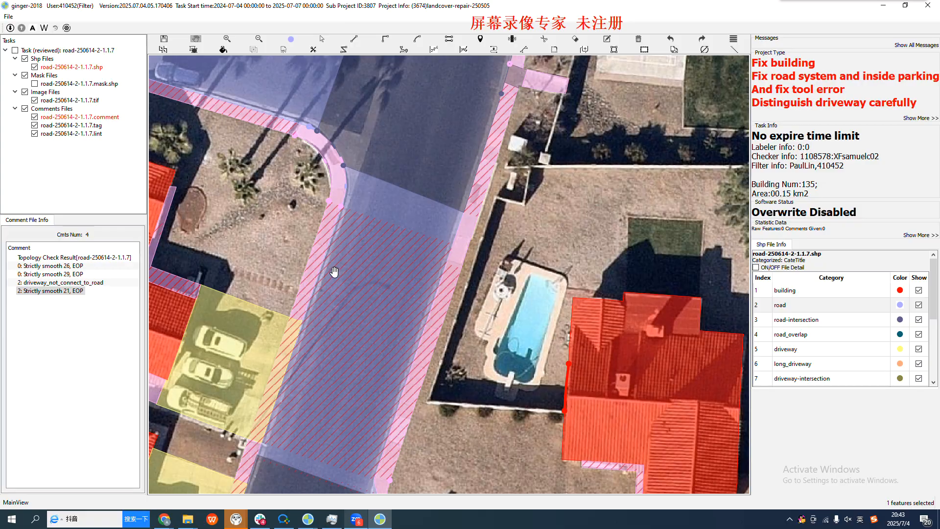
scroll(327, 274, up, 2)
drag(310, 294, 388, 223)
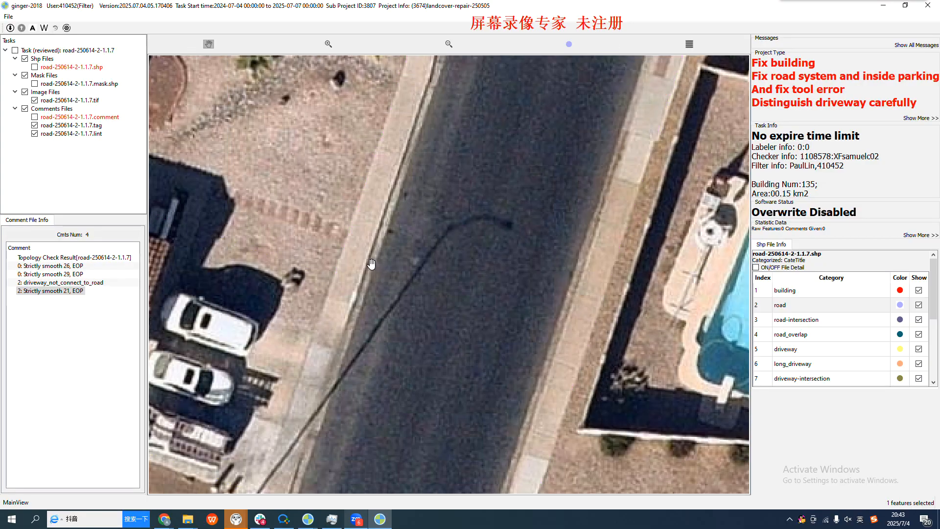
drag(371, 288, 396, 223)
key(space)
key(space)
Switch to the Google Docs guideline and read the BOC (Back of Curb) rules and example images for road and sidewalk boundaries
mouse_move(164, 519)
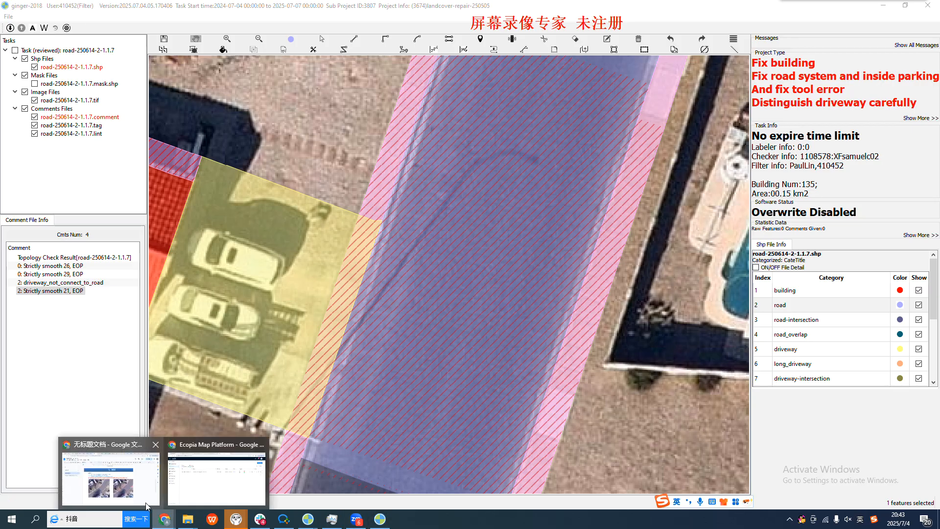
click(135, 490)
scroll(373, 200, up, 7)
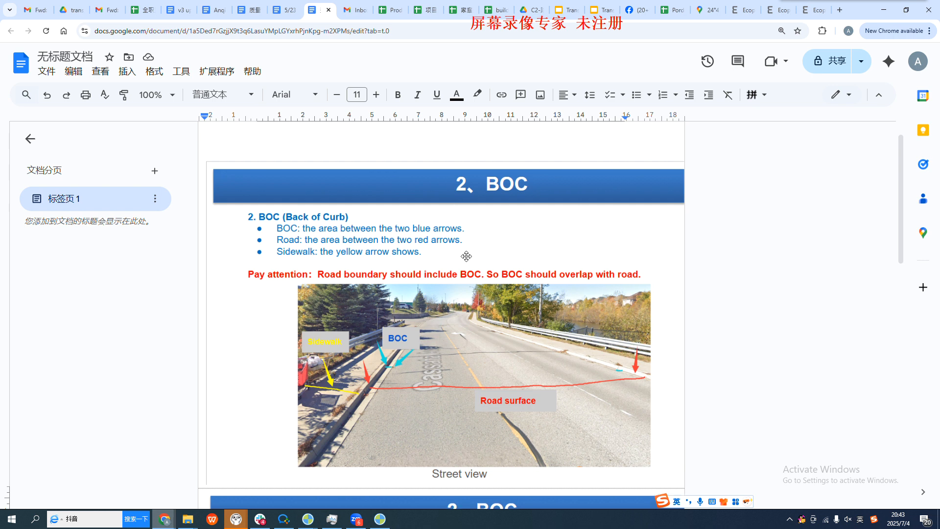
scroll(508, 219, up, 1)
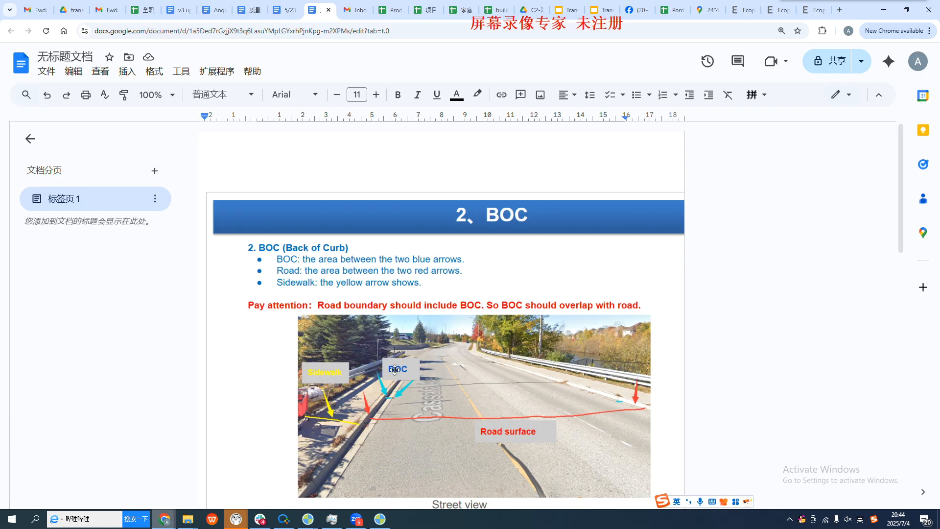
scroll(396, 370, down, 9)
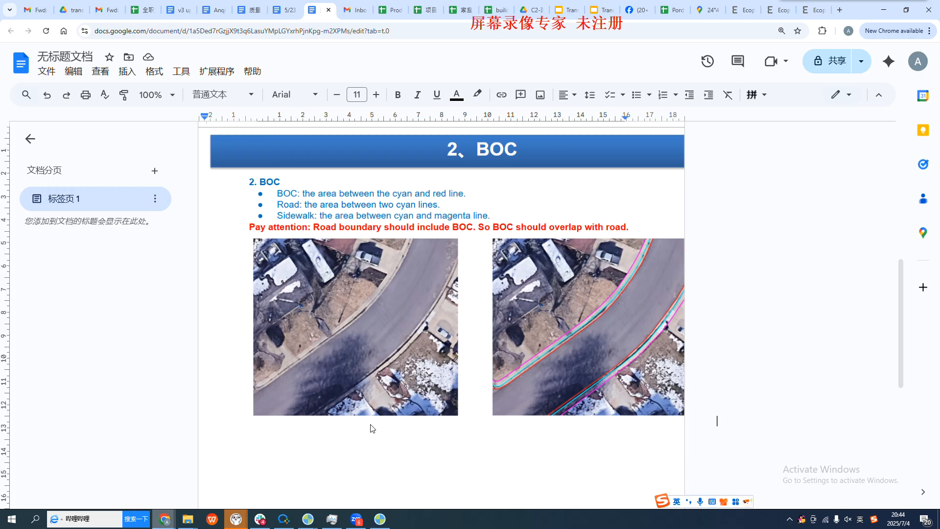
Return to ginger-2018 and check the road edge below the palm-tree corner against the back of curb, hiding and showing the annotations
mouse_move(377, 525)
key(space)
key(space)
drag(439, 136, 413, 315)
key(space)
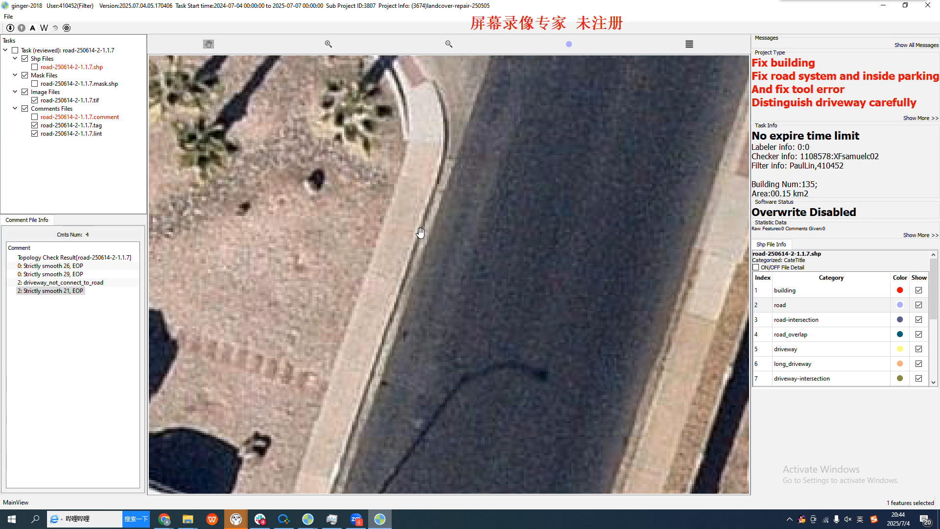
key(space)
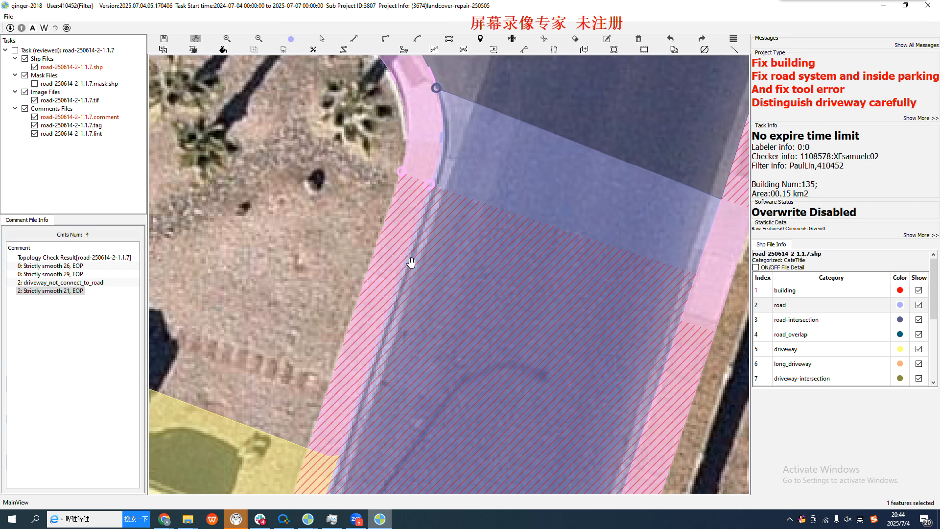
scroll(413, 257, up, 2)
key(space)
key(space)
scroll(407, 265, down, 2)
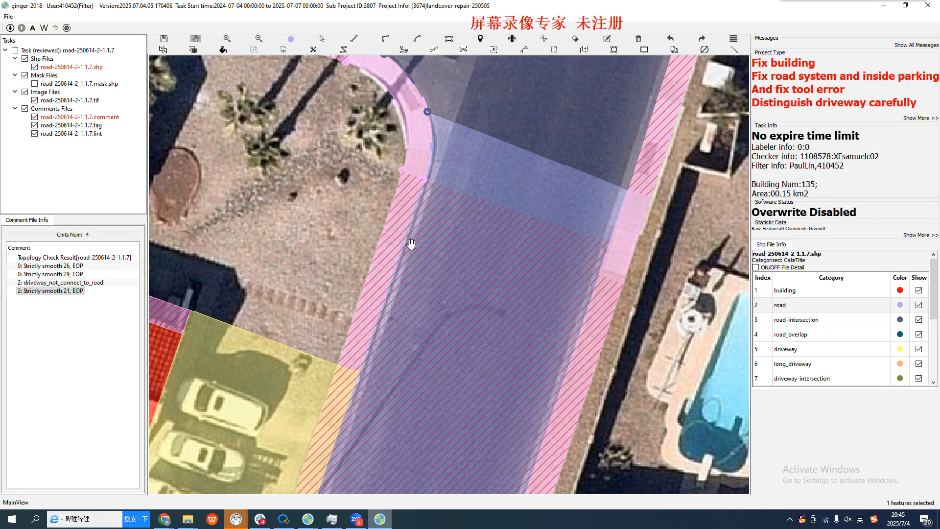
Examine the curved corner and side-street curb at the lower junction, comparing the road and sidewalk boundary with the bare imagery
scroll(416, 230, down, 3)
drag(415, 345, 408, 87)
drag(434, 444, 425, 374)
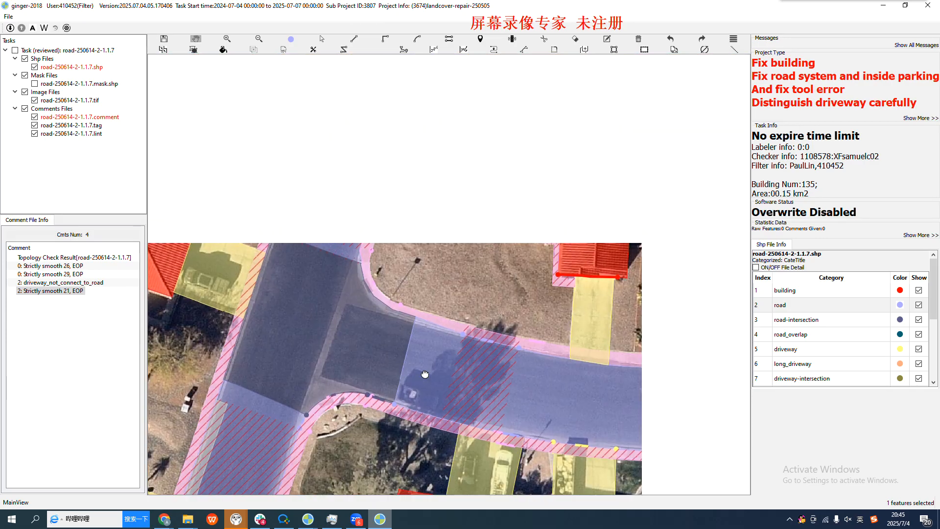
scroll(390, 315, up, 5)
key(space)
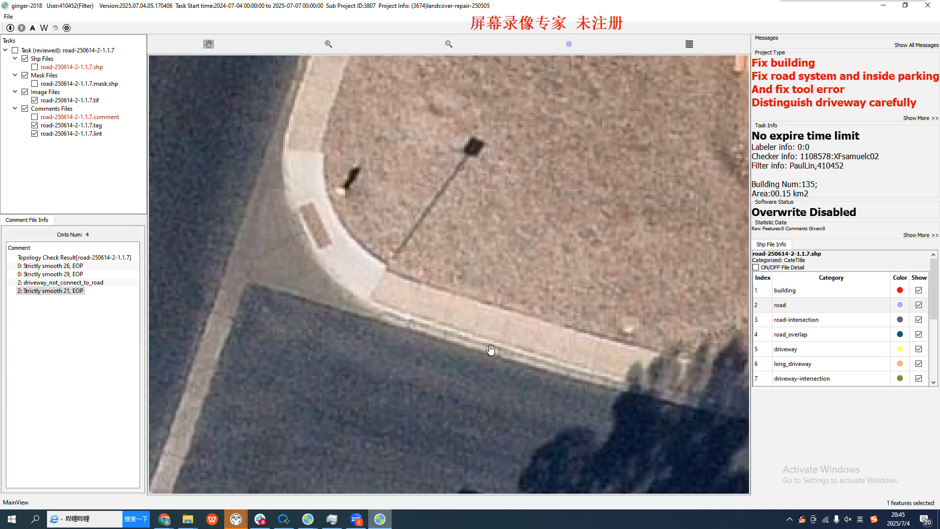
key(space)
drag(550, 373, 420, 330)
key(space)
key(space)
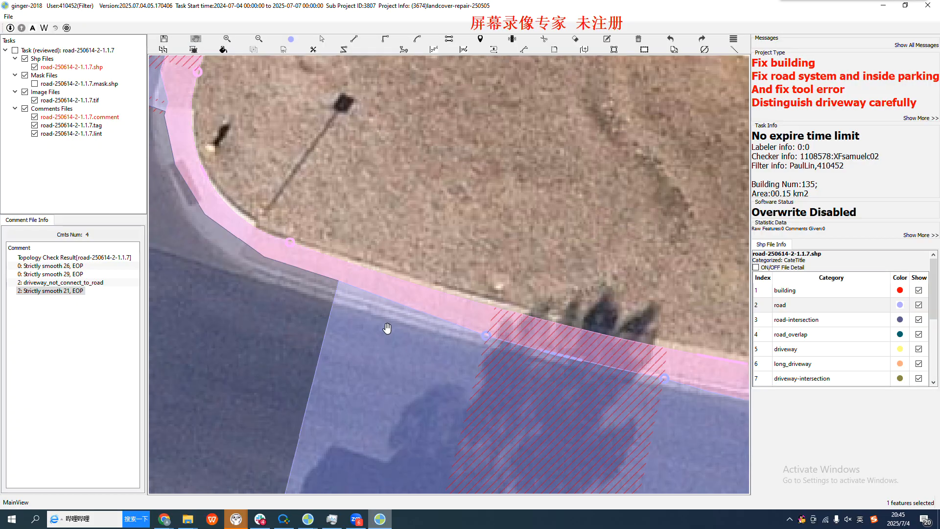
key(space)
key(space)
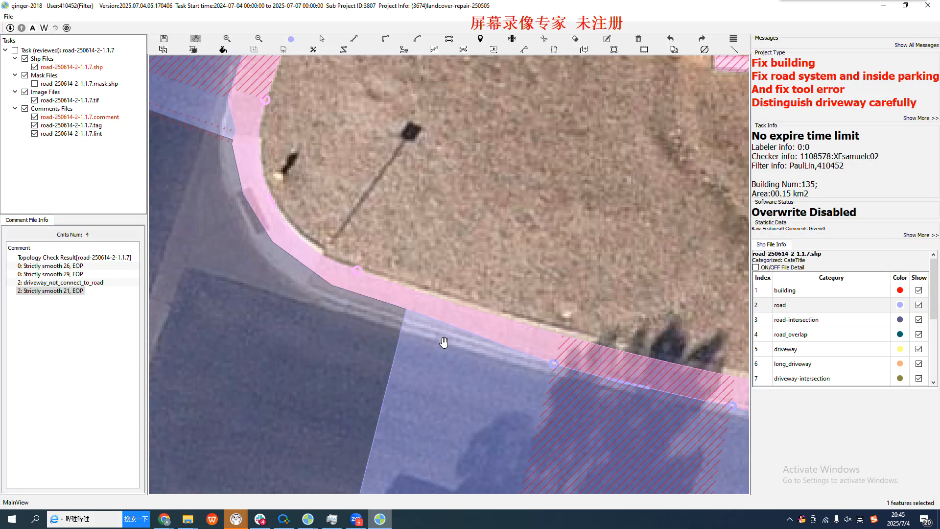
key(space)
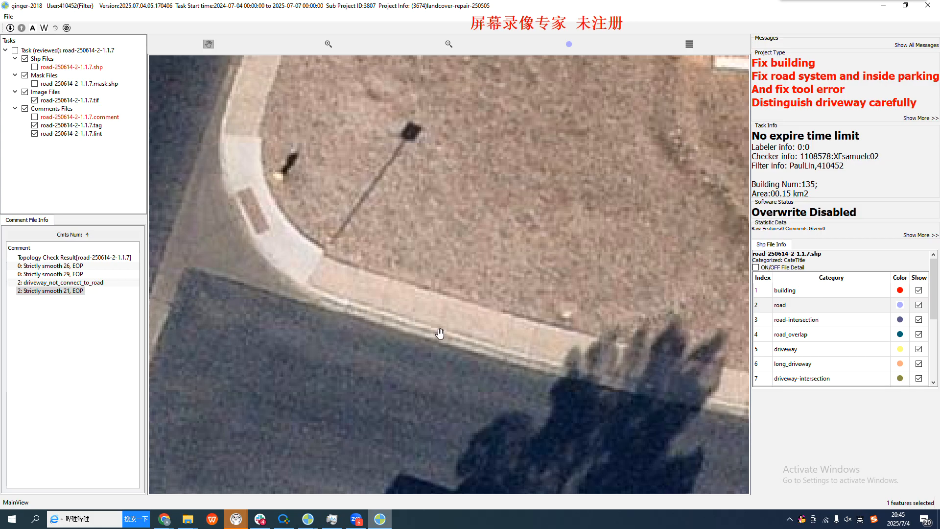
key(space)
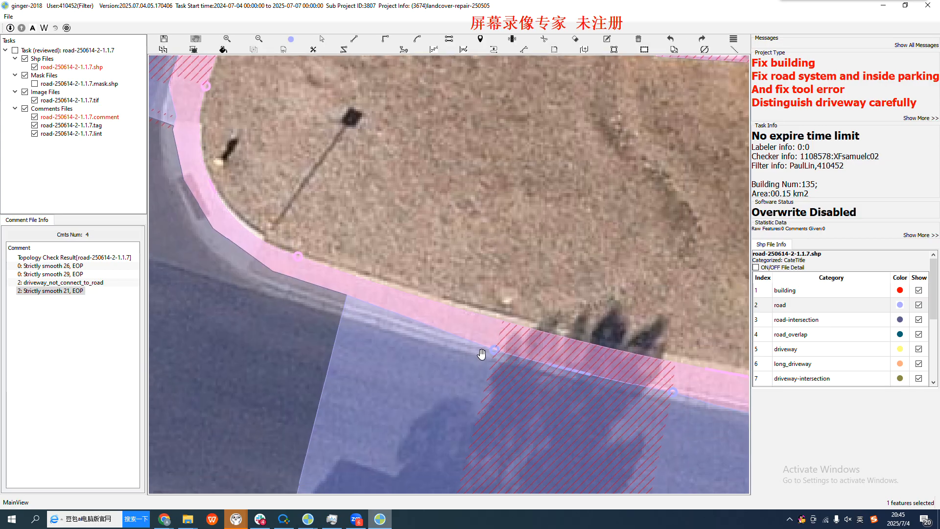
click(496, 352)
click(424, 332)
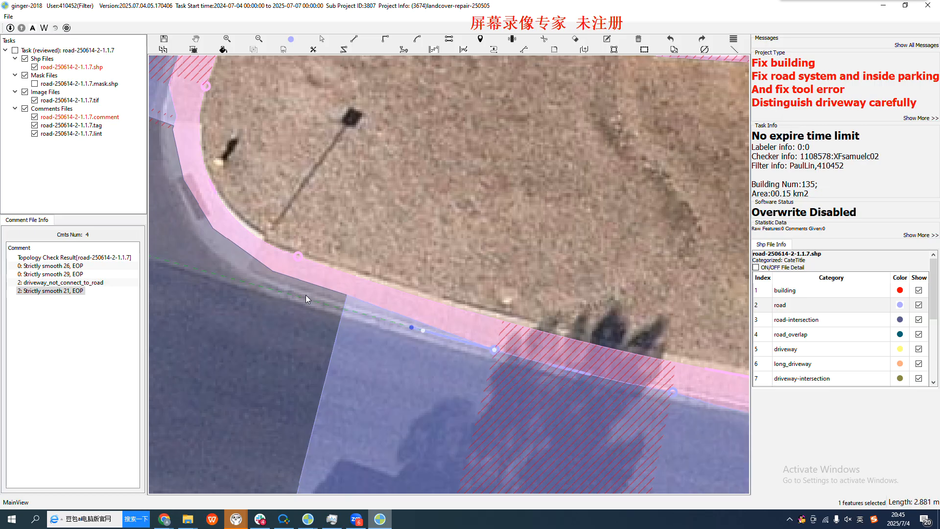
click(258, 278)
click(227, 255)
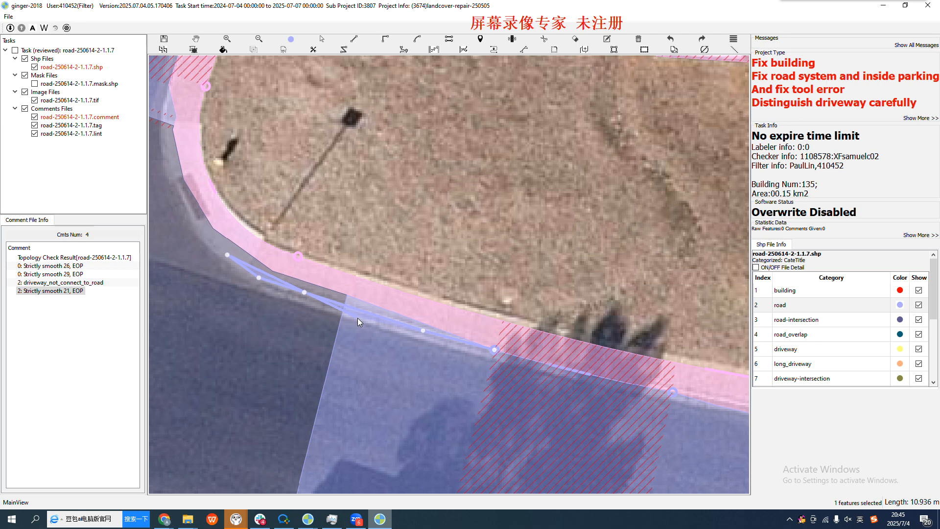
key(Escape)
Examine the junction and the main road's curb and sidewalk below the second driveway, comparing the annotations with the bare imagery
scroll(321, 310, down, 4)
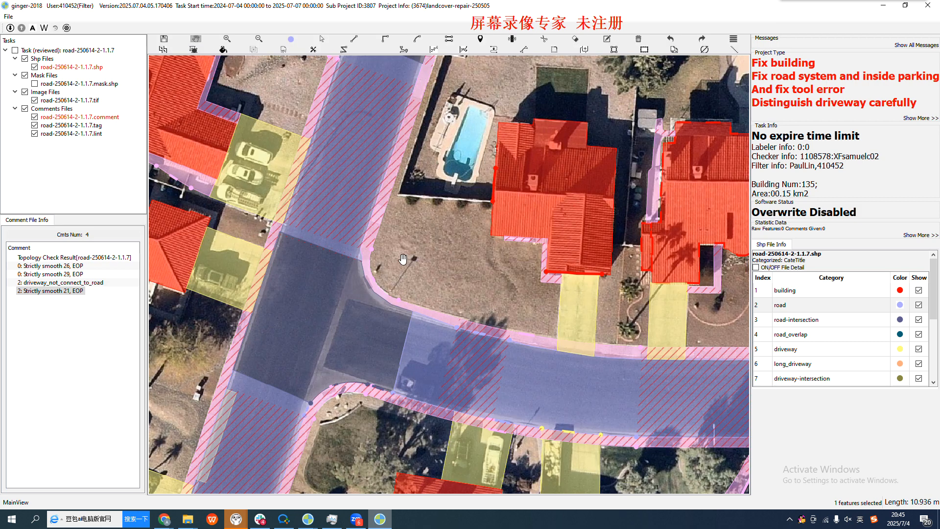
drag(412, 235, 410, 374)
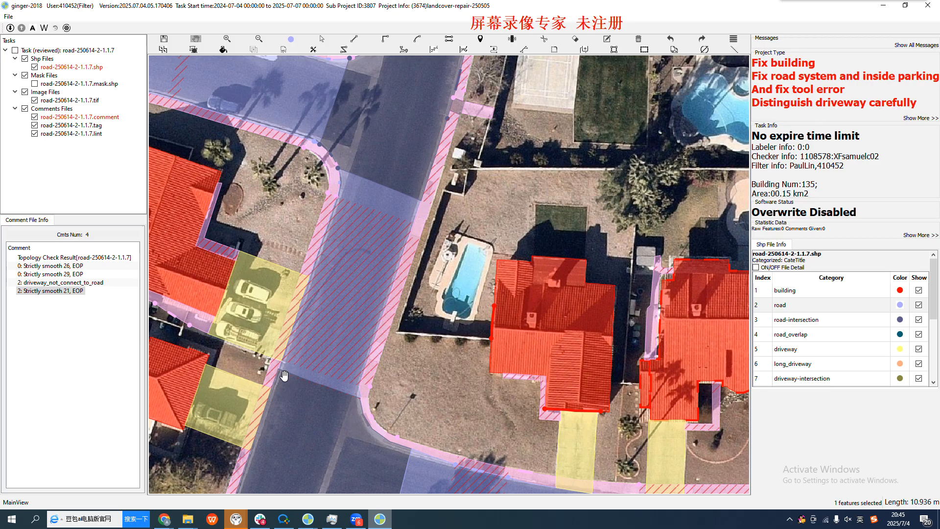
scroll(303, 375, up, 4)
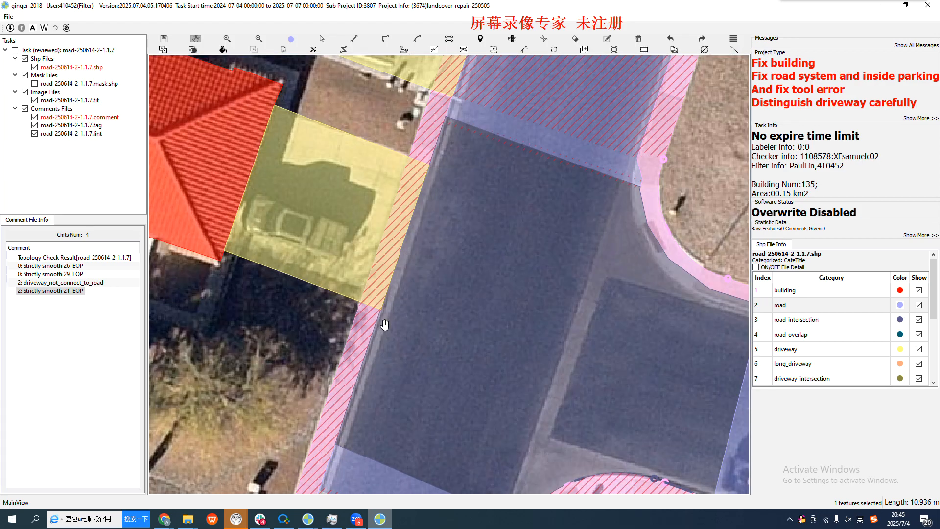
key(space)
key(space)
drag(385, 395, 417, 269)
key(space)
key(space)
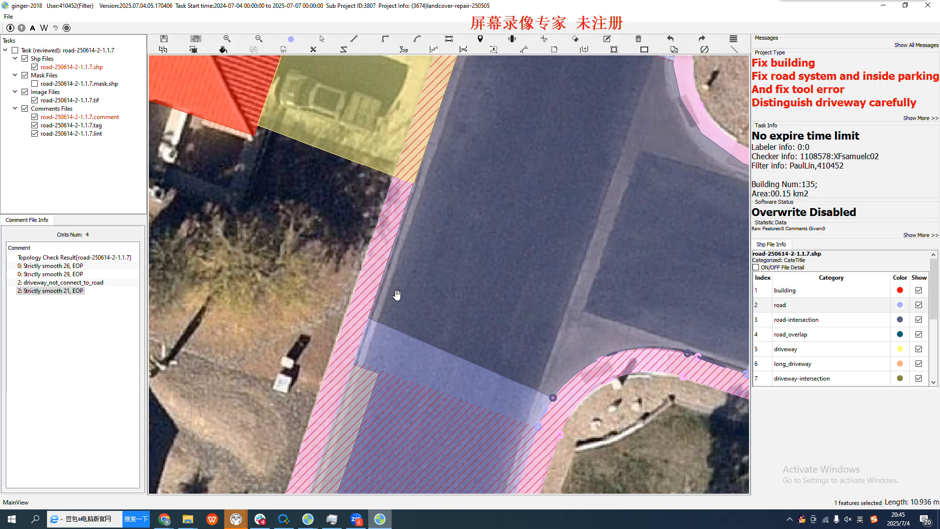
scroll(400, 293, down, 3)
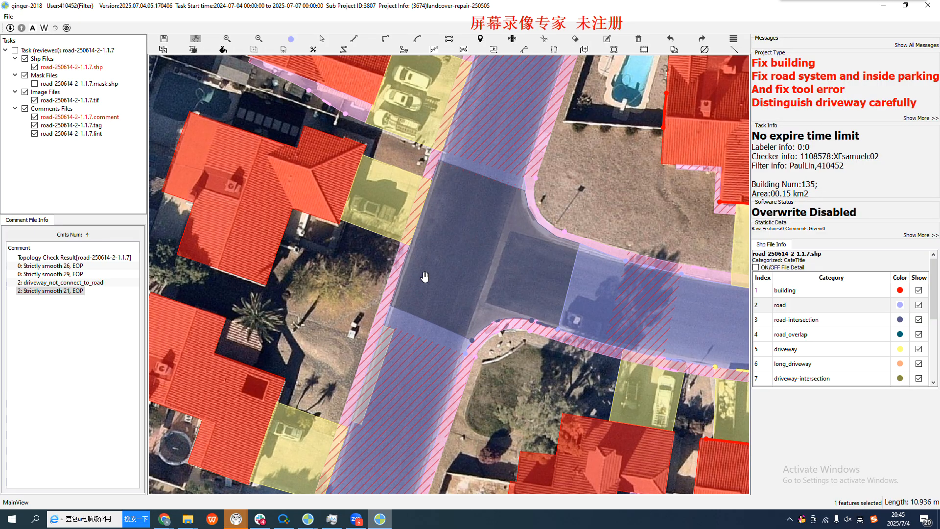
drag(467, 239, 439, 342)
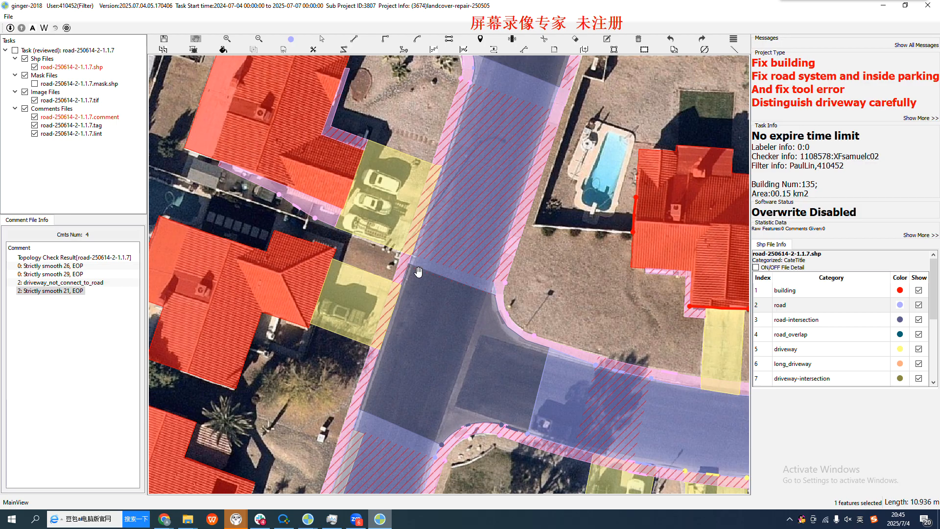
key(space)
key(space)
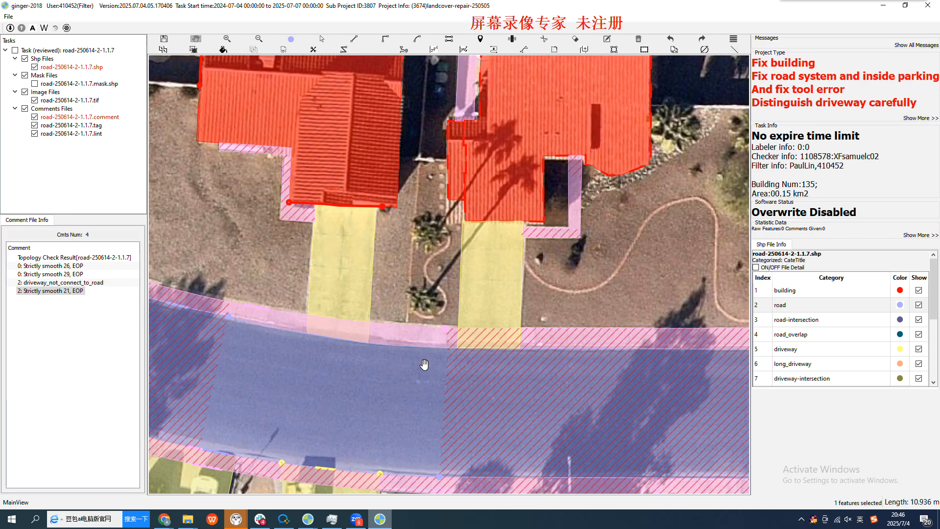
Examine the side street's upper curb from the tree shadow past the two driveways, comparing the road and sidewalk edges with the bare imagery
drag(414, 363, 505, 353)
scroll(378, 319, up, 2)
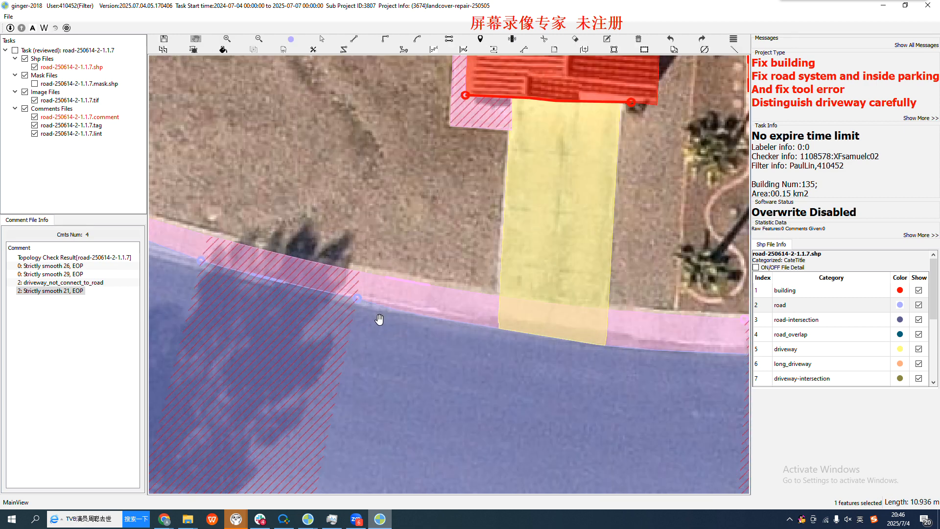
drag(441, 337, 358, 332)
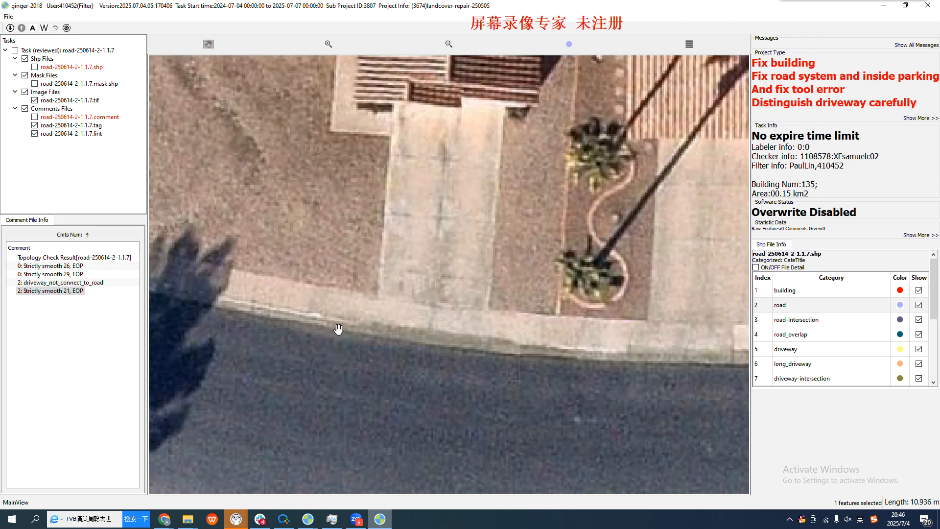
drag(560, 359, 282, 343)
drag(510, 344, 336, 340)
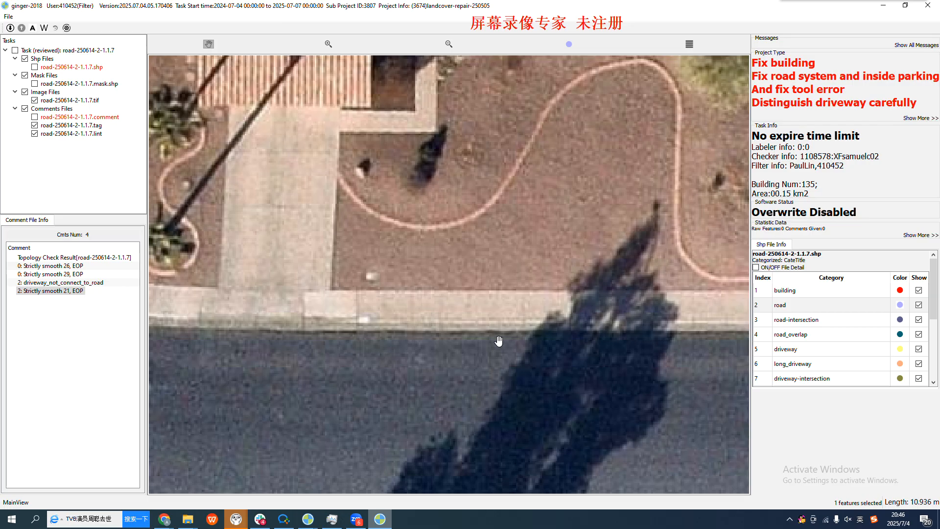
scroll(524, 330, up, 3)
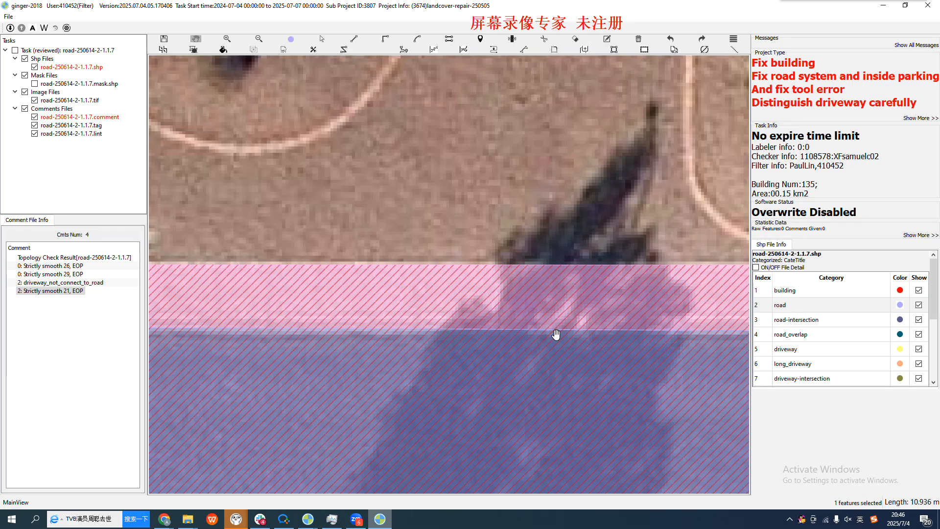
drag(486, 344, 458, 342)
scroll(378, 326, down, 5)
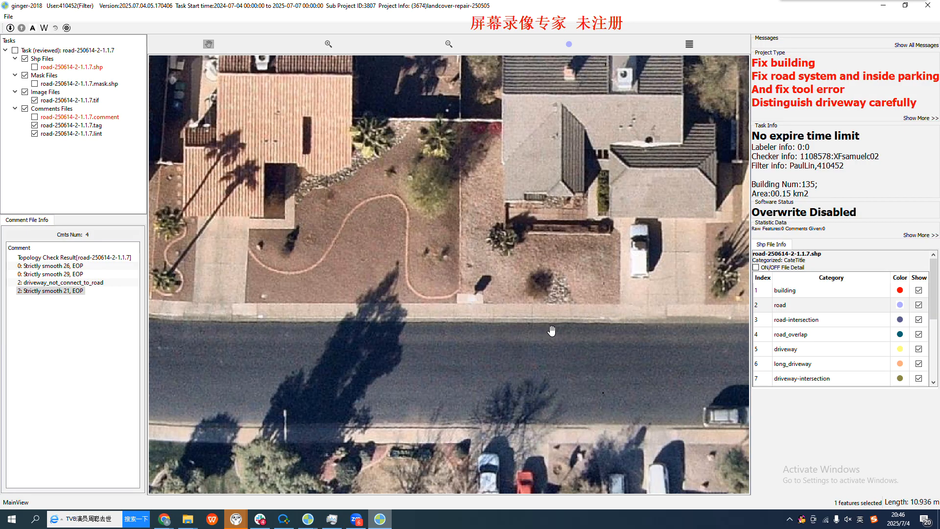
Check the road and sidewalk boundary farther along the side street, in front of the driveways with parked vehicles, with annotations shown and hidden
key(space)
scroll(558, 323, up, 2)
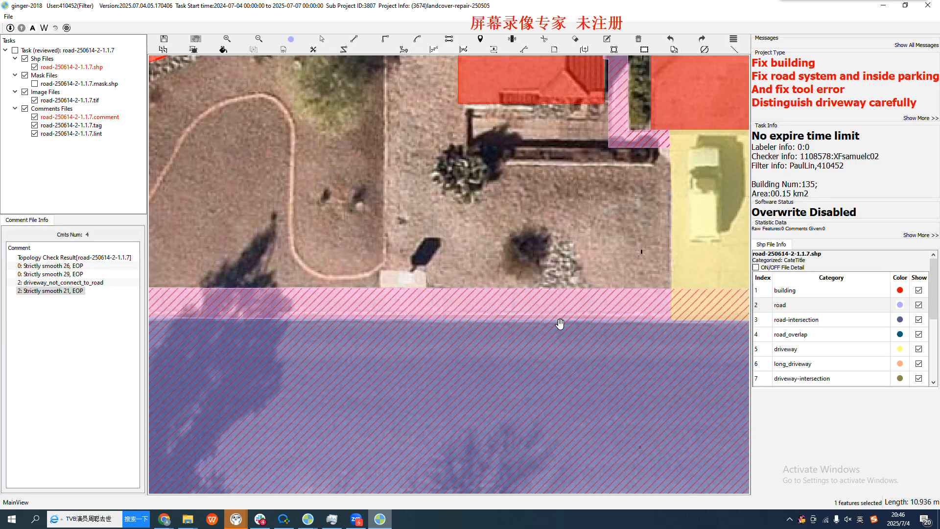
key(space)
key(space)
scroll(495, 314, down, 3)
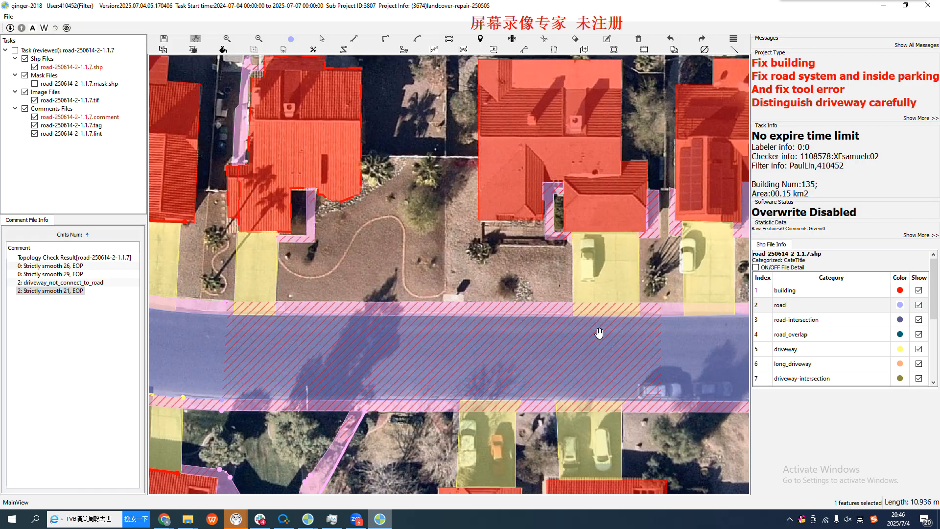
drag(625, 316, 428, 333)
scroll(478, 347, up, 1)
scroll(488, 349, up, 1)
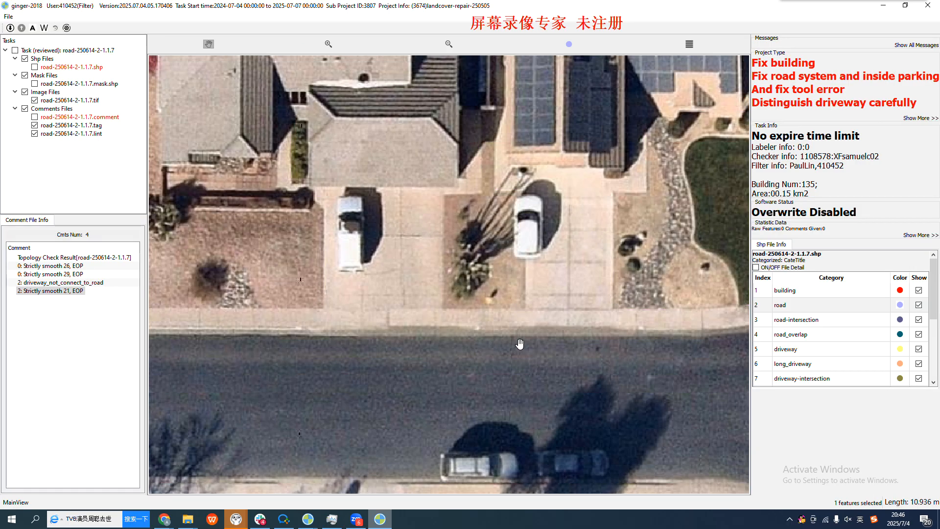
scroll(543, 341, down, 1)
key(space)
key(space)
key(space)
Examine the side street's lower curb and sidewalk around the large tree shadow, repeatedly comparing the annotations with the bare imagery
drag(448, 382, 649, 377)
drag(371, 441, 446, 380)
scroll(447, 380, up, 1)
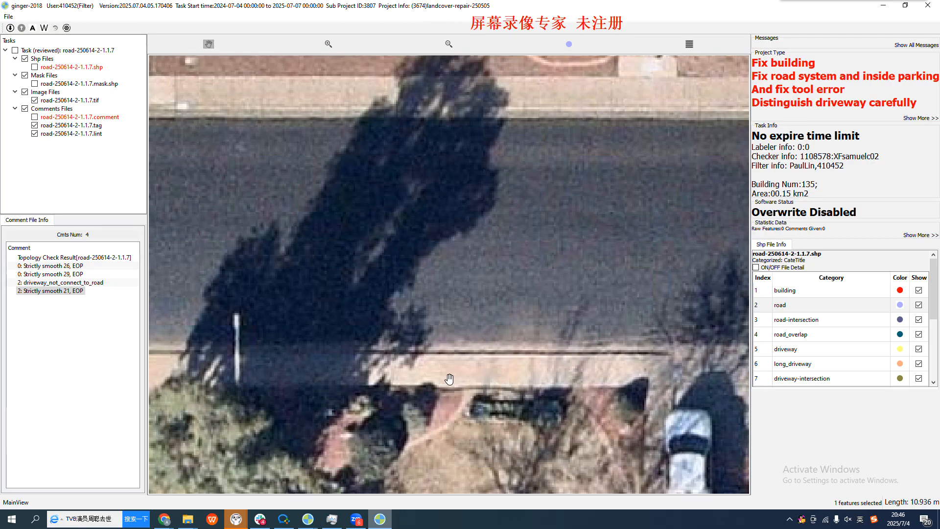
drag(385, 370, 503, 361)
key(space)
drag(599, 349, 458, 369)
key(space)
key(space)
key(space)
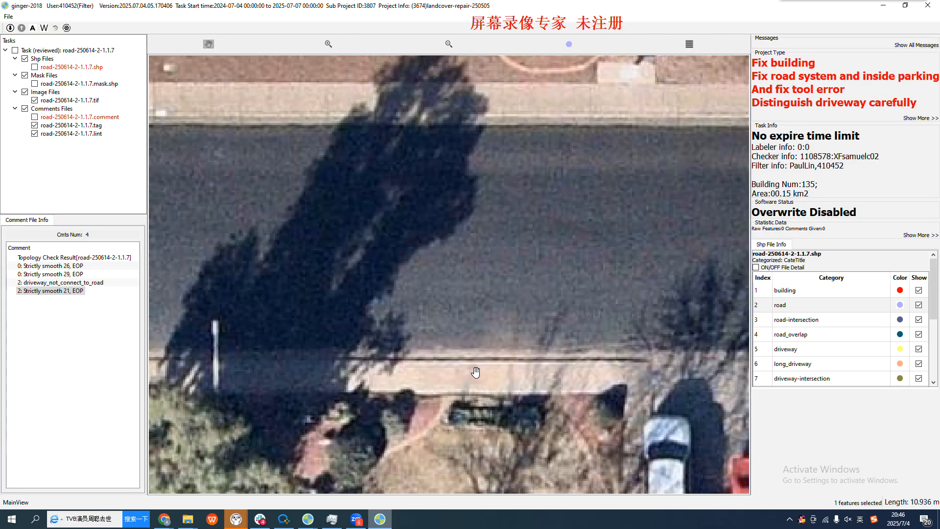
key(space)
key(space)
key(space)
Recheck the upper road edge beside the palm-tree driveway and back along the curve to the junction against the visible curb
key(space)
scroll(534, 251, up, 4)
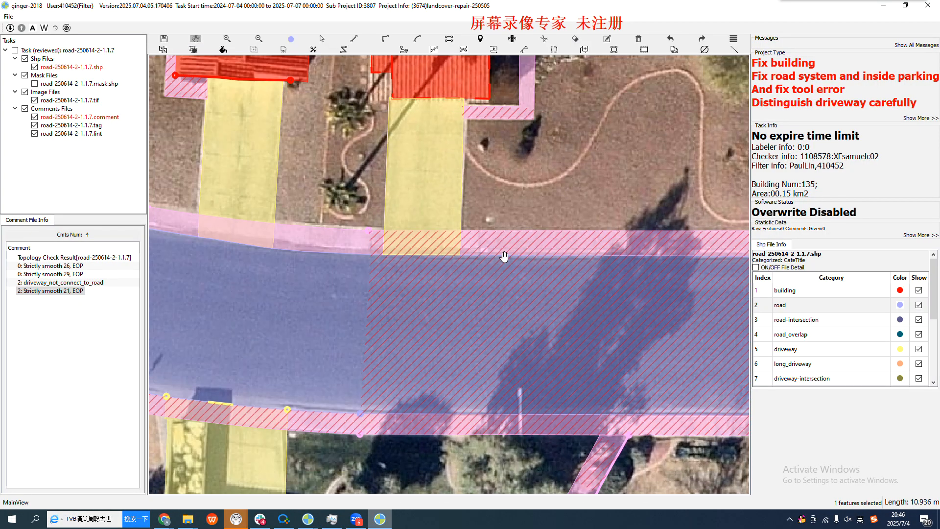
key(space)
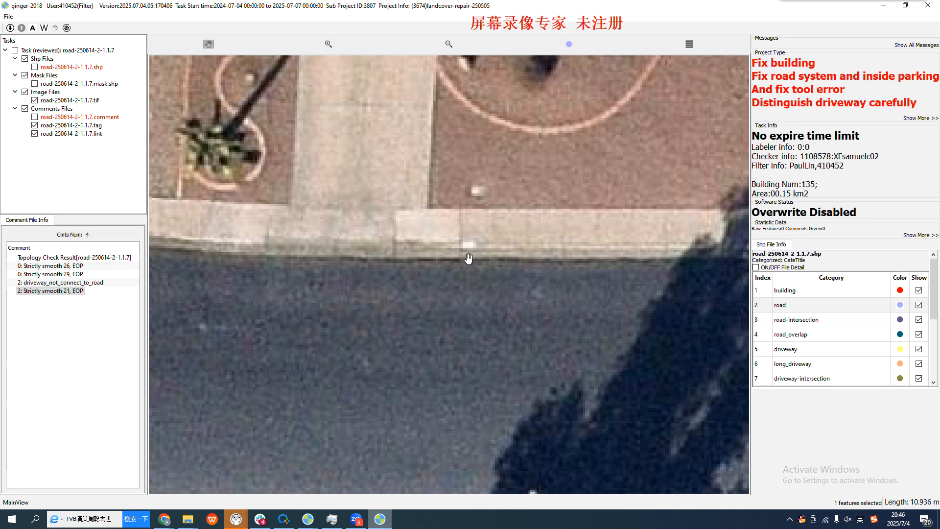
key(space)
key(space)
key(space)
scroll(514, 258, down, 5)
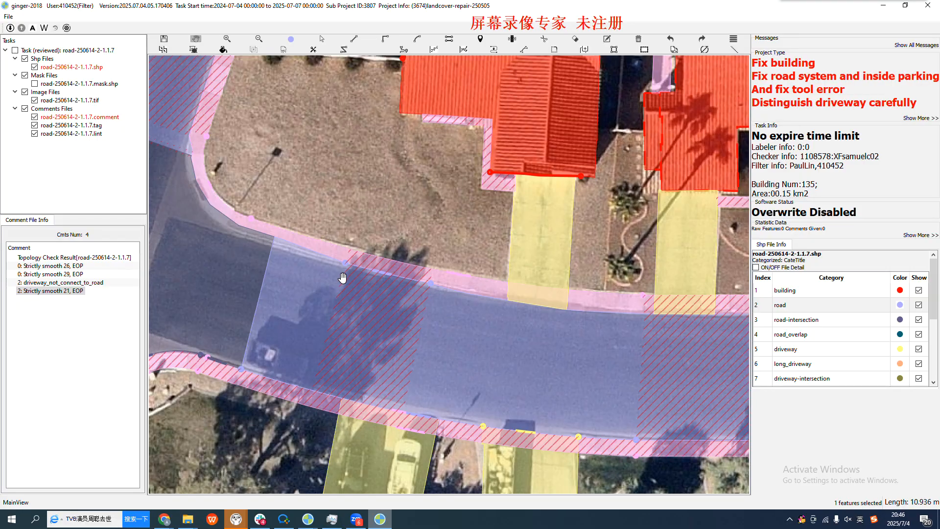
scroll(348, 278, up, 2)
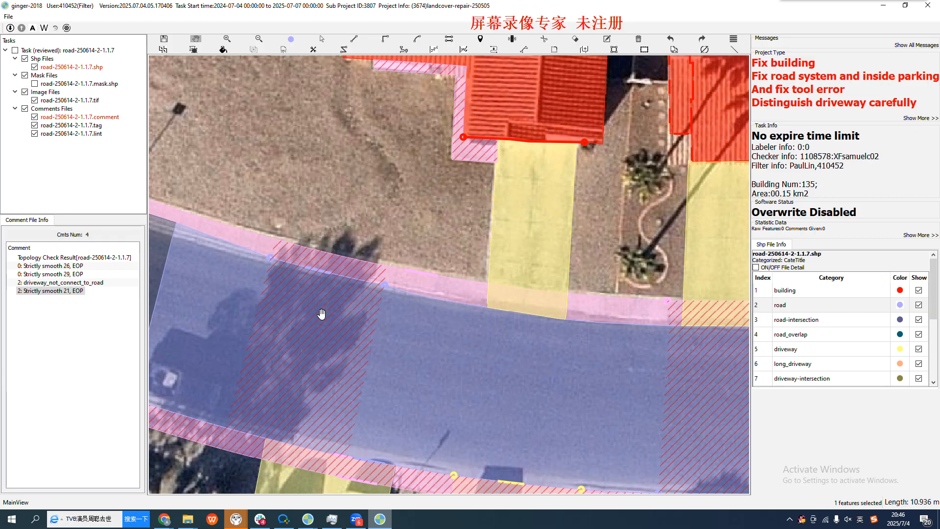
scroll(322, 314, down, 1)
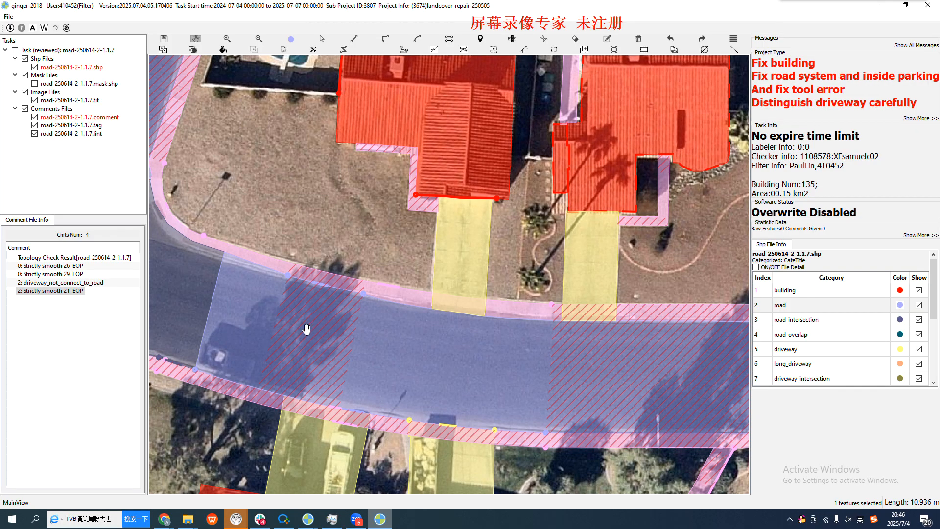
scroll(273, 319, up, 1)
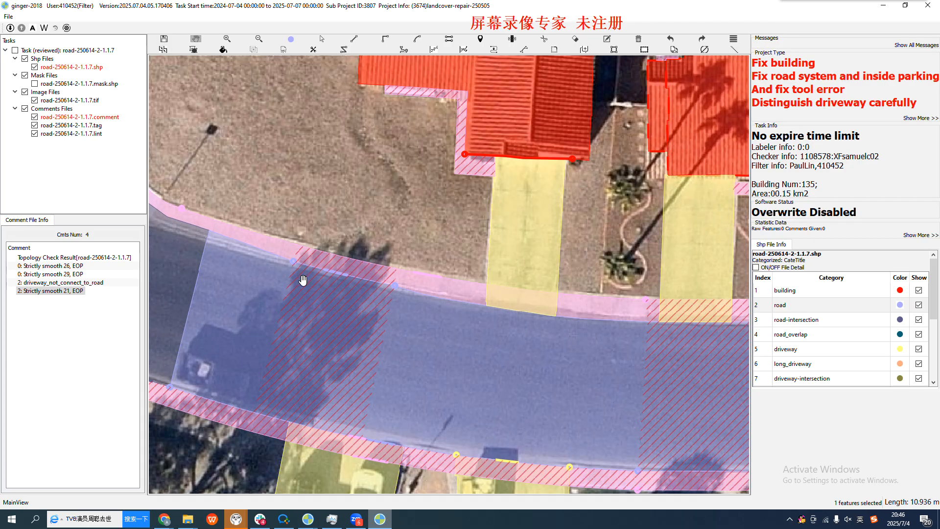
click(300, 265)
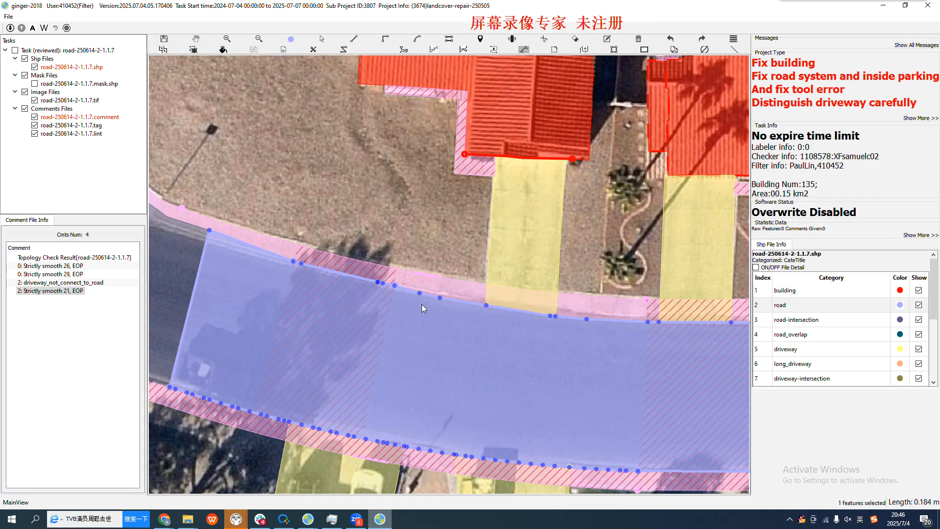
scroll(425, 302, up, 1)
scroll(356, 302, down, 1)
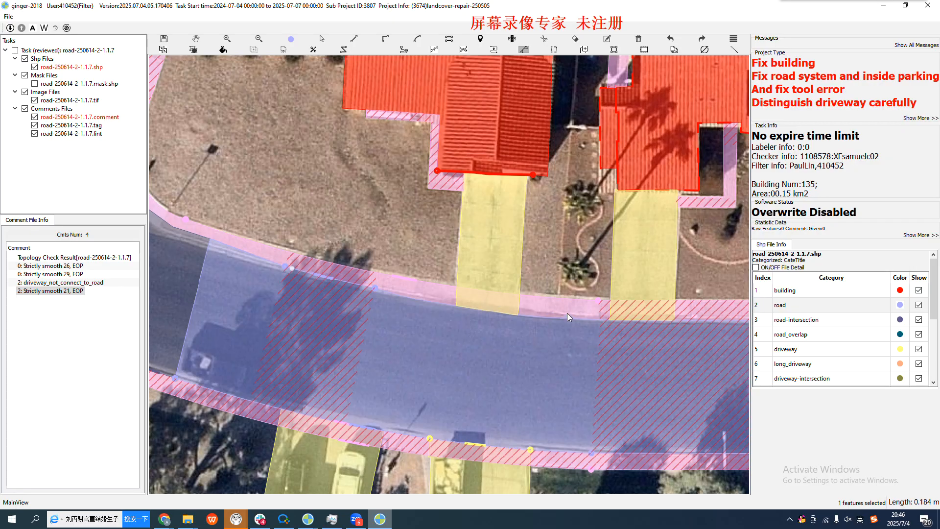
scroll(568, 317, up, 1)
click(605, 319)
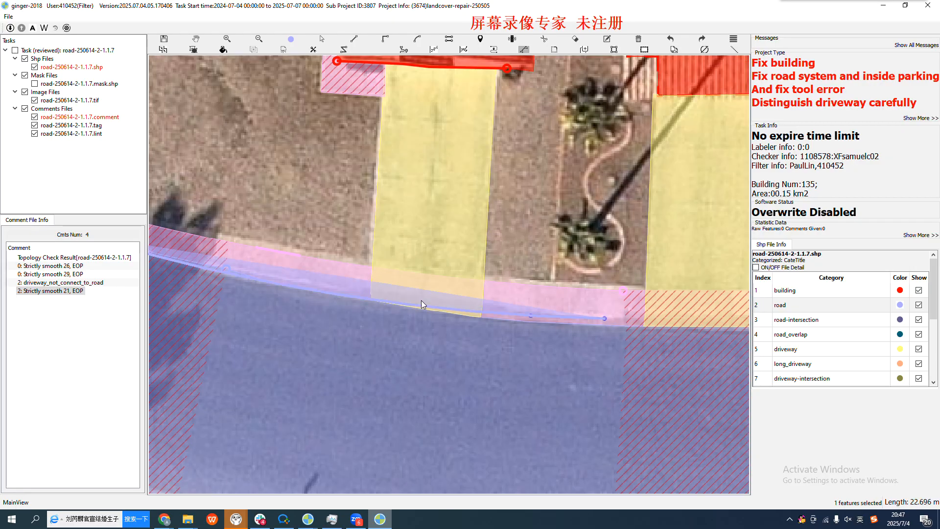
click(384, 296)
drag(450, 349, 137, 305)
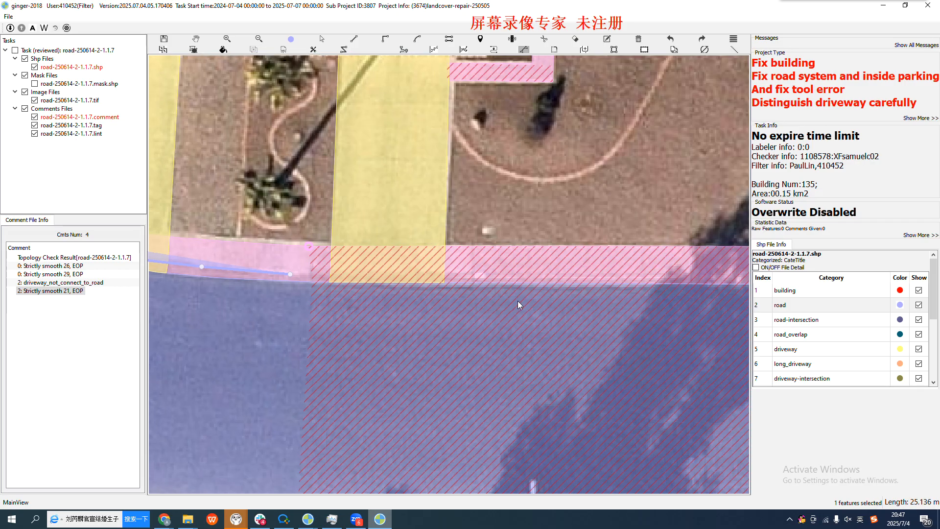
click(444, 283)
key(Escape)
Display the polygons as outlines only and examine the side street's upper road edge between the tree shadow and the driveways
drag(258, 295, 639, 348)
scroll(472, 323, down, 1)
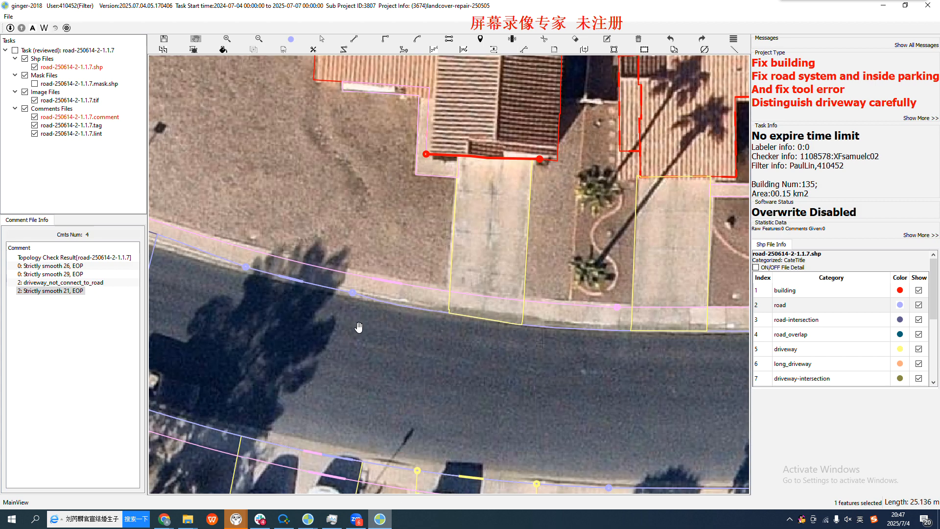
drag(358, 328, 397, 345)
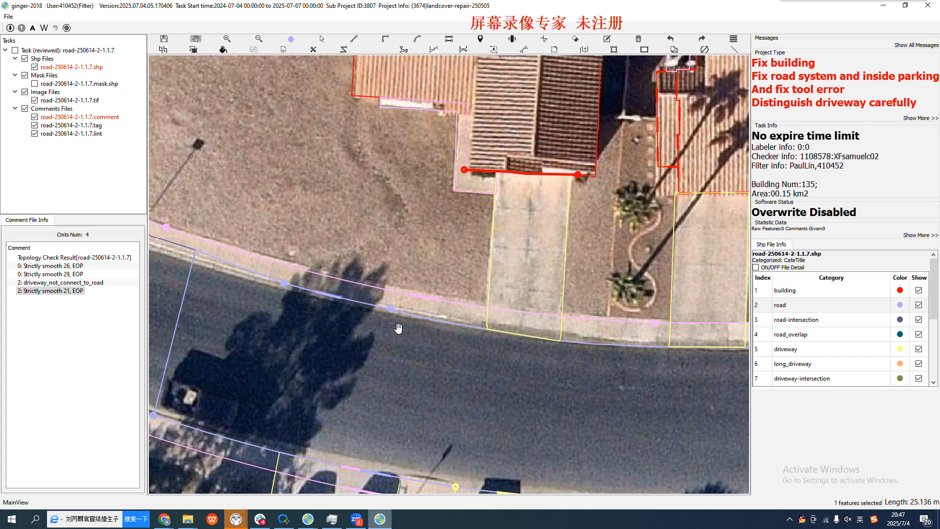
drag(420, 342, 409, 341)
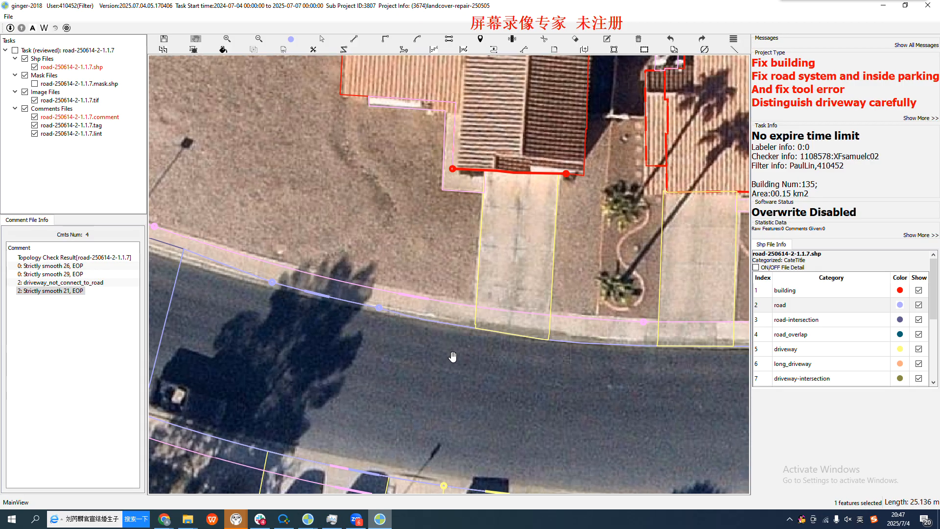
drag(466, 358, 409, 355)
key(space)
key(space)
Begin redrawing the side street's upper road edge along the back of curb, from the tree shadow past the two palm-side driveways
scroll(319, 299, up, 2)
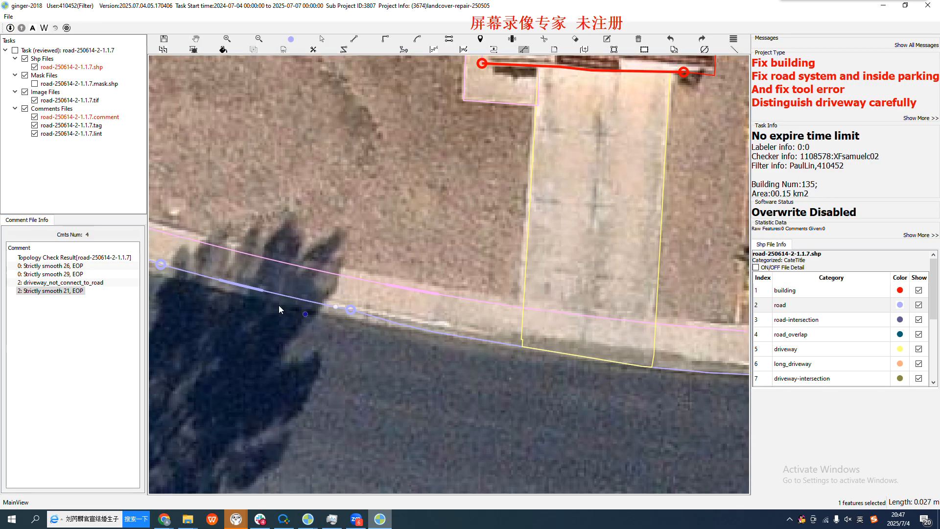
scroll(277, 304, down, 4)
scroll(507, 323, up, 3)
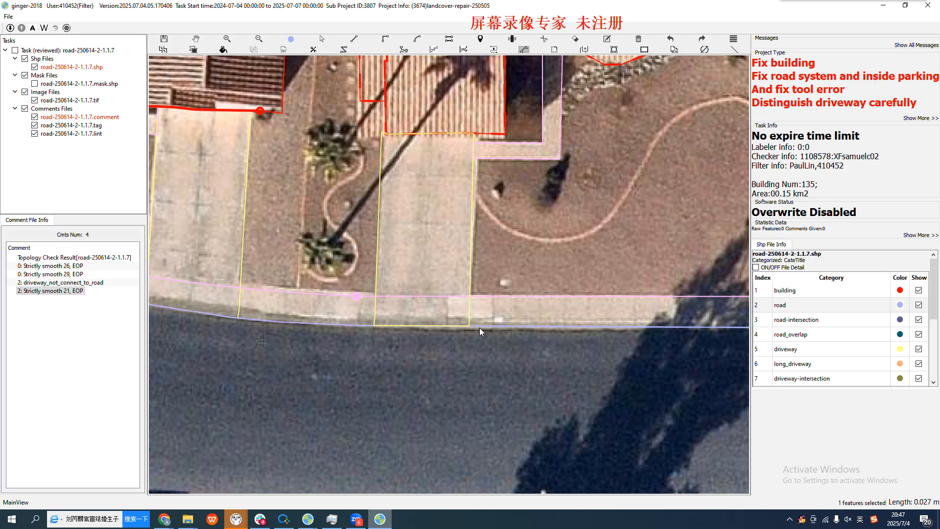
scroll(314, 327, up, 1)
click(397, 320)
click(249, 316)
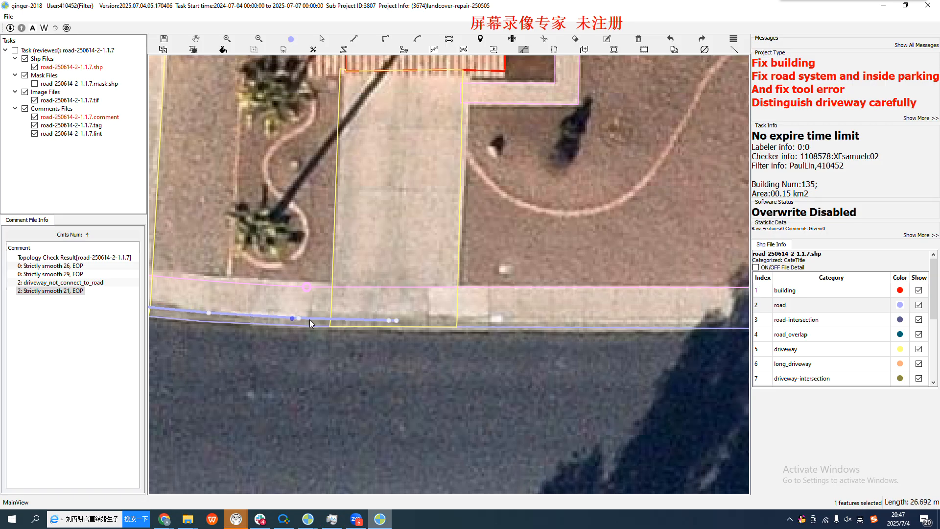
Extend the new upper road edge along the back of curb from the palm-tree driveway through the large tree shadow
scroll(240, 308, down, 3)
scroll(451, 313, up, 3)
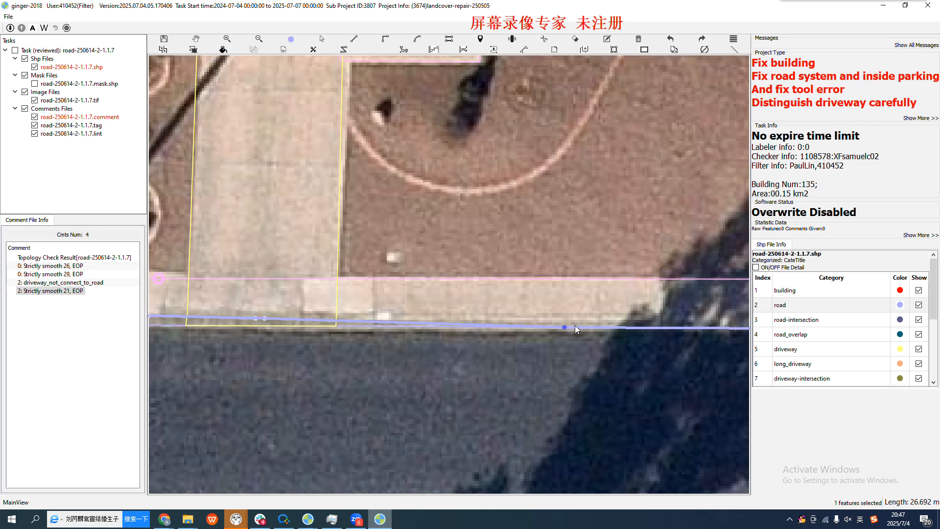
click(593, 321)
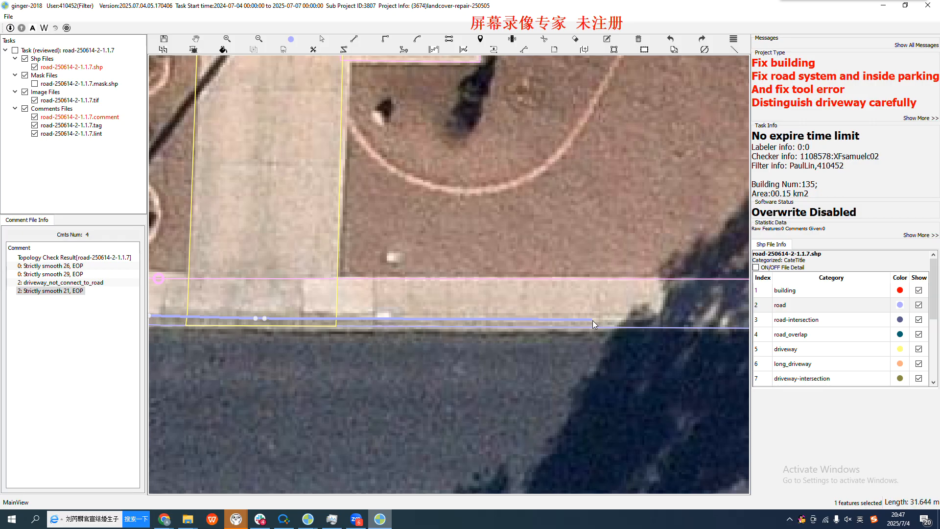
drag(638, 373, 386, 358)
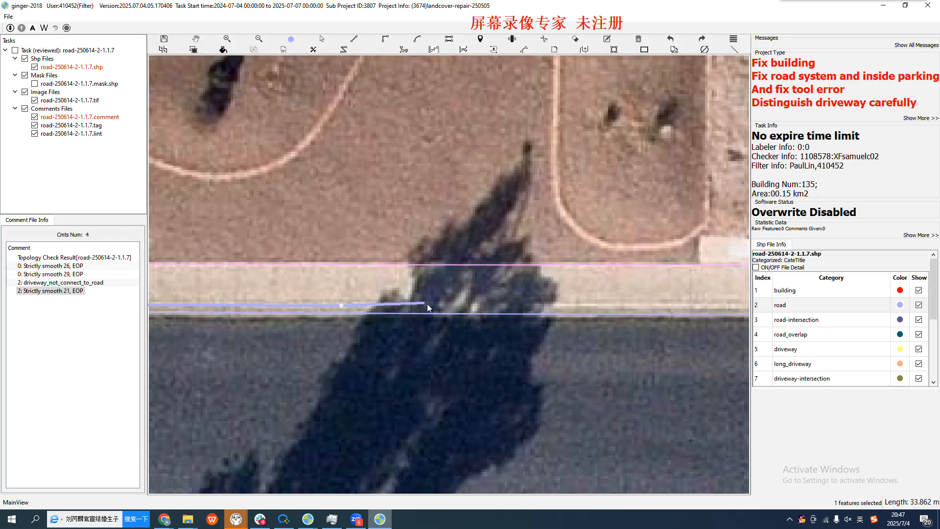
click(719, 308)
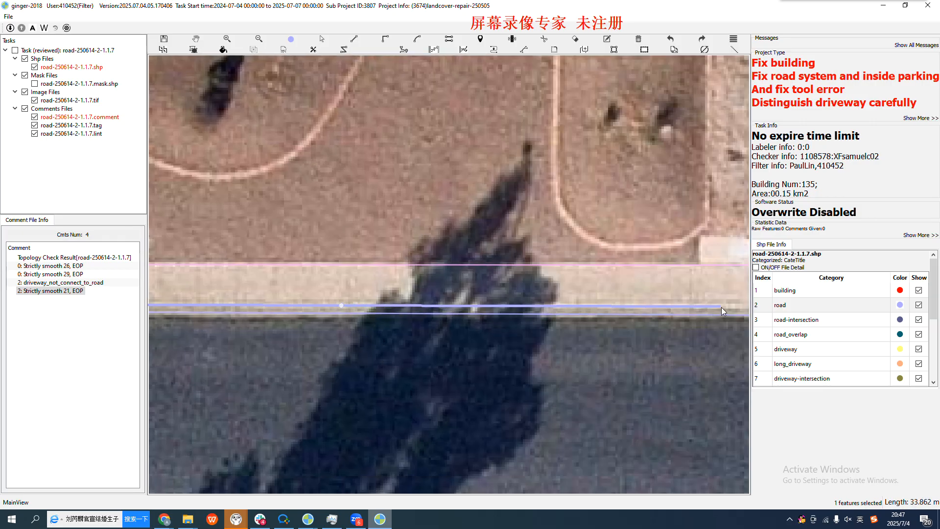
Continue the upper road edge along the back of curb from the large tree shadow towards the white truck's driveway
drag(725, 354, 318, 325)
scroll(407, 310, down, 3)
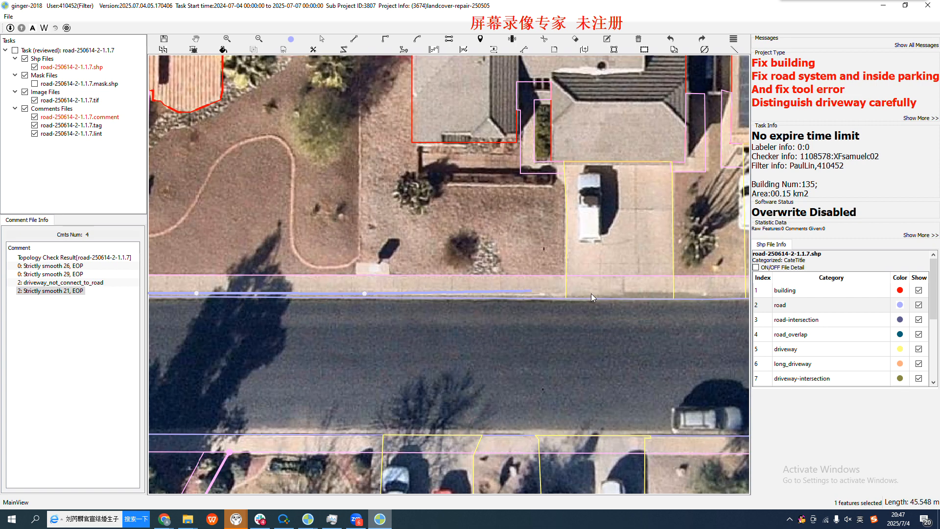
scroll(665, 295, up, 3)
click(667, 293)
click(667, 293)
Carry the upper road edge past the two driveways with parked vehicles and finish it on the existing edge at the curve
drag(673, 360, 290, 333)
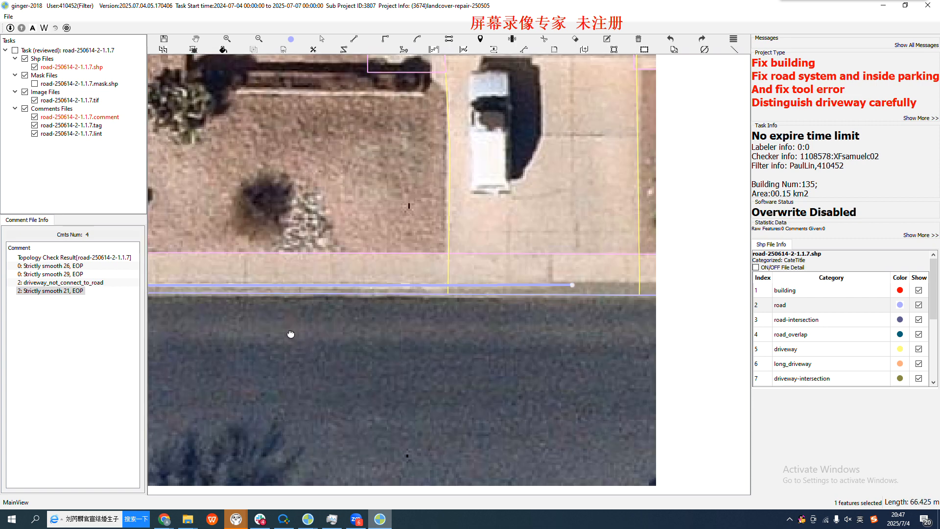
click(654, 265)
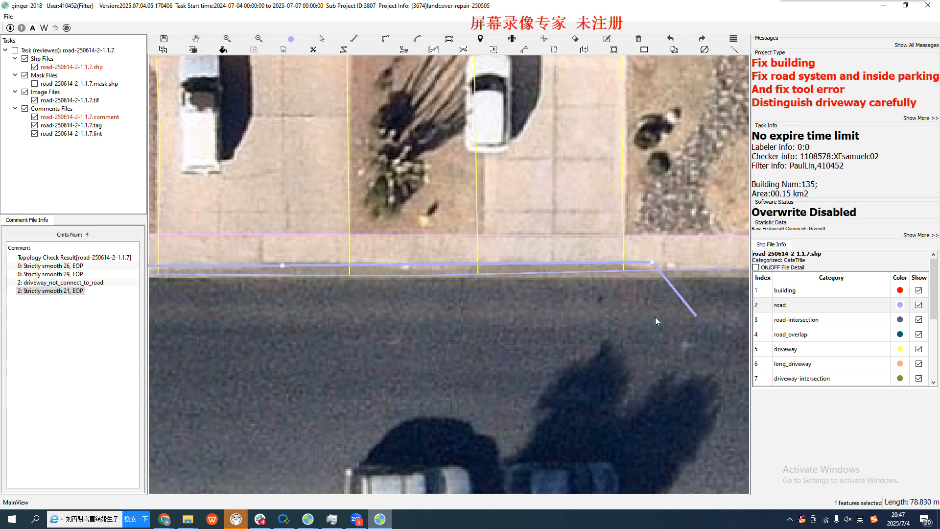
drag(656, 316, 379, 309)
click(392, 261)
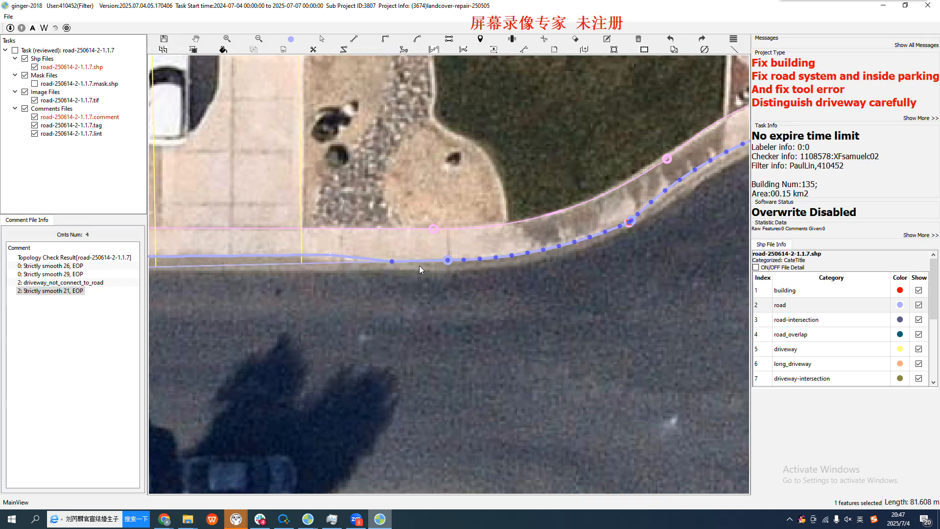
click(550, 278)
Check the redrawn upper road edge from the curve back to the palm-tree driveway, with annotations shown and hidden
scroll(563, 279, down, 2)
drag(414, 310, 456, 320)
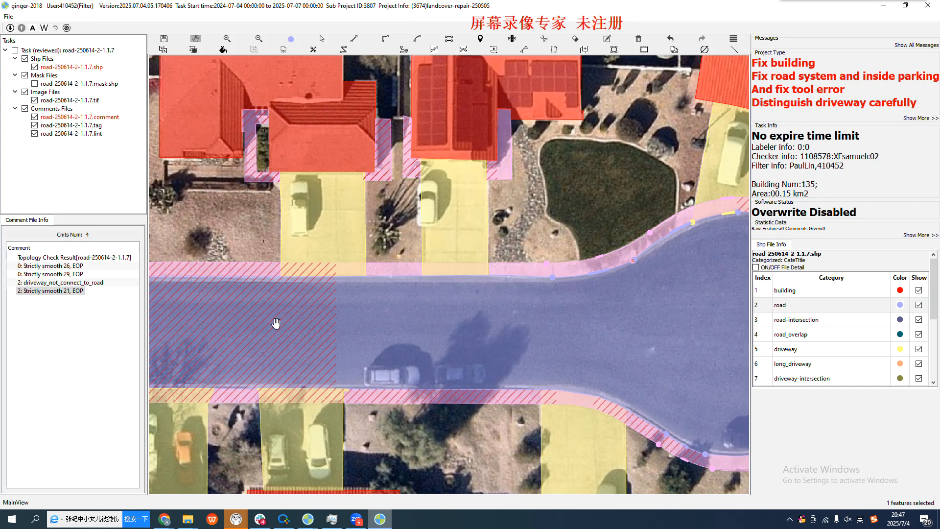
drag(240, 301, 568, 348)
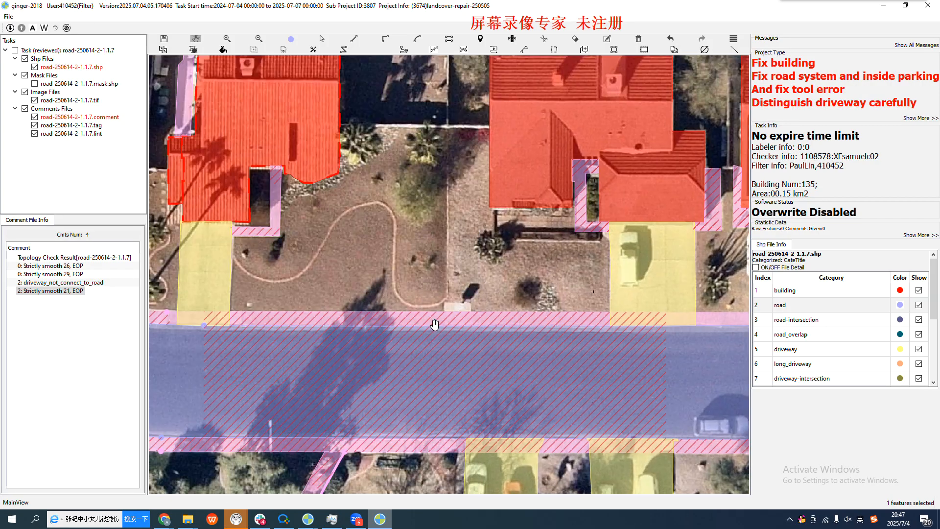
scroll(433, 325, up, 3)
drag(219, 346, 641, 317)
key(space)
key(space)
key(space)
Compare the road and sidewalk polygons with the bare imagery along the rest of the side street, back to the junction
key(space)
scroll(374, 324, down, 3)
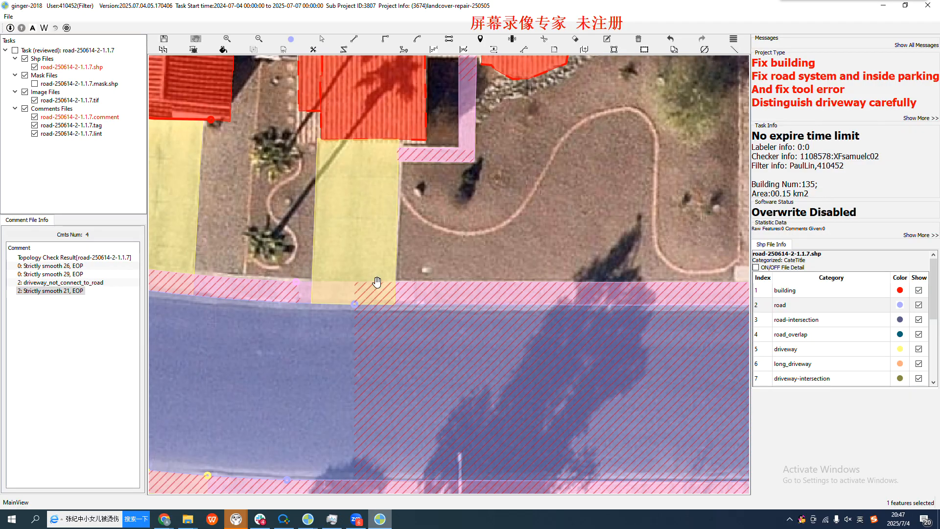
key(space)
key(space)
drag(213, 341, 365, 353)
scroll(354, 337, down, 2)
scroll(338, 331, up, 2)
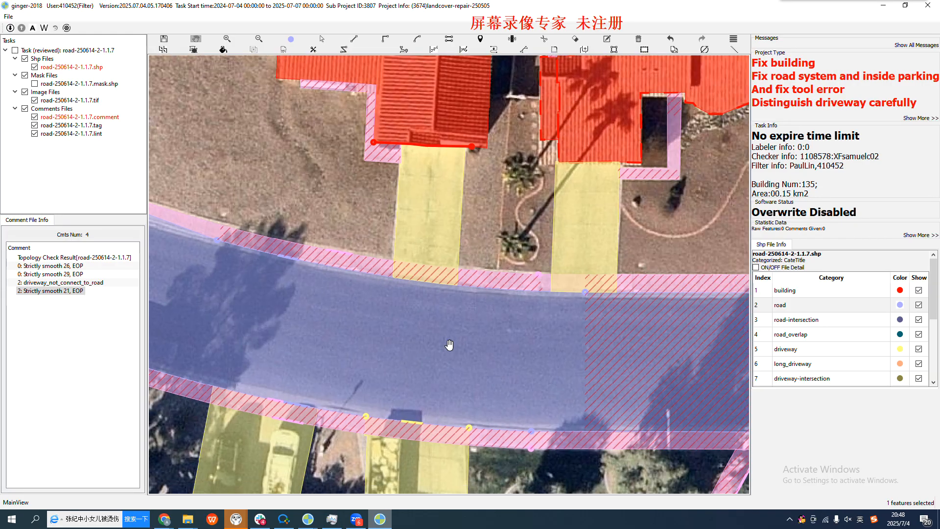
scroll(459, 352, down, 1)
drag(510, 363, 330, 353)
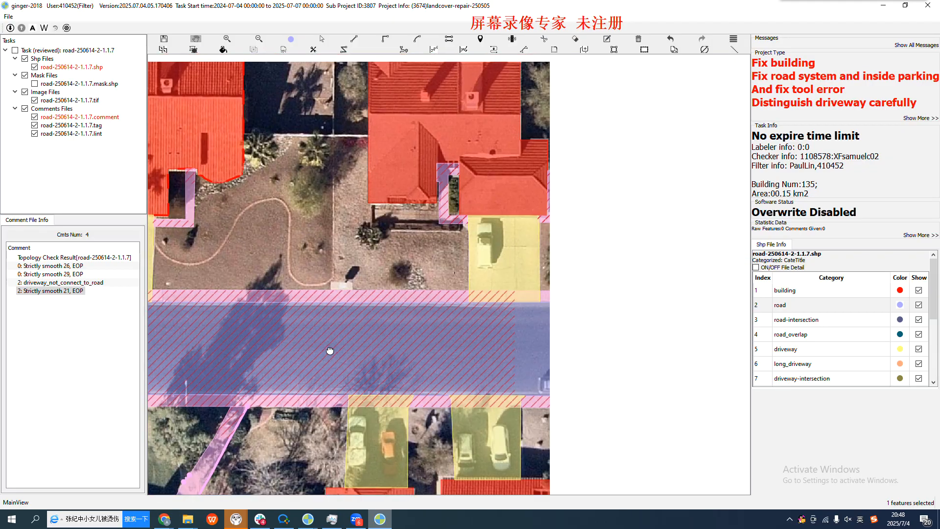
key(space)
key(space)
drag(151, 344, 478, 360)
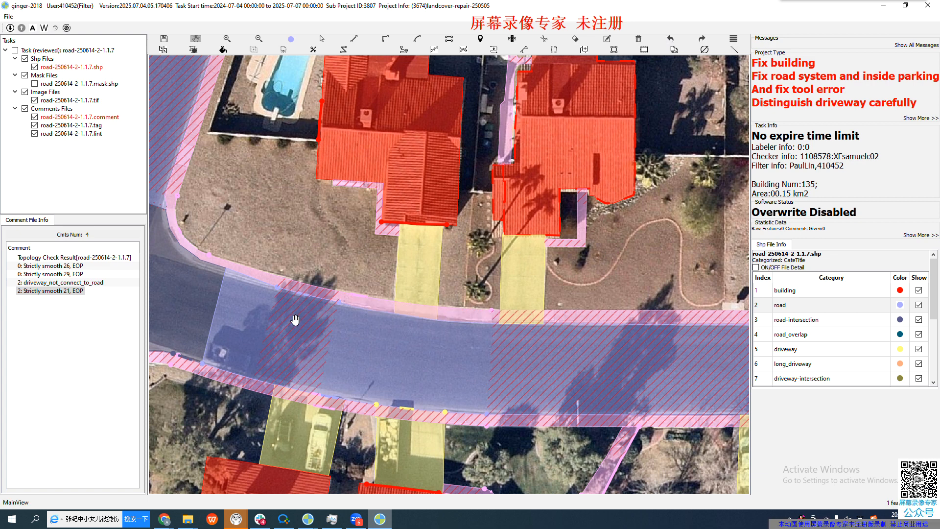
scroll(311, 390, up, 1)
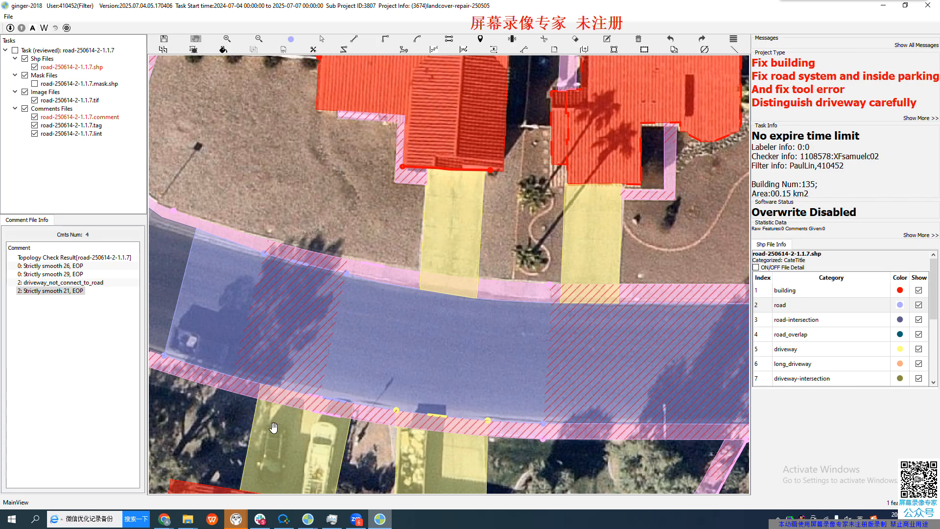
Redraw the side street's lower road edge as a smooth curve in front of the driveways below the tree shadow
key(s)
click(238, 378)
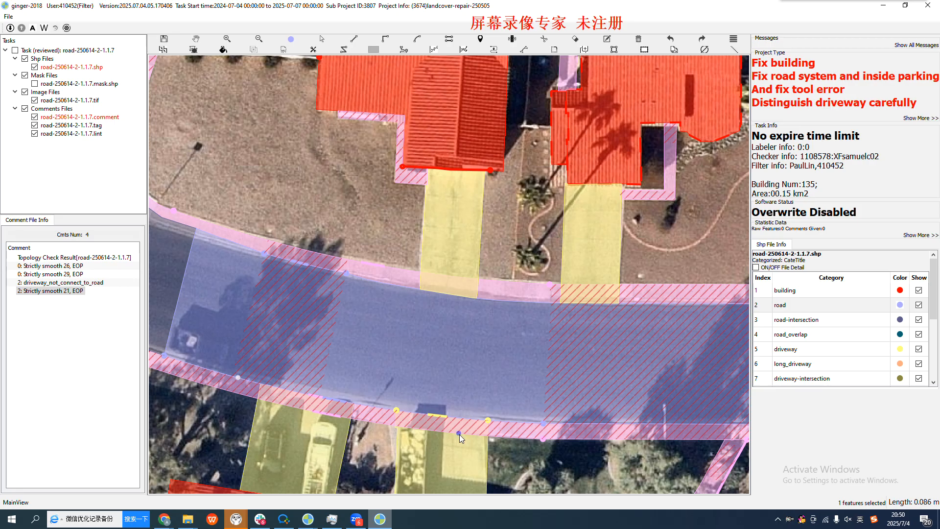
click(533, 423)
click(376, 406)
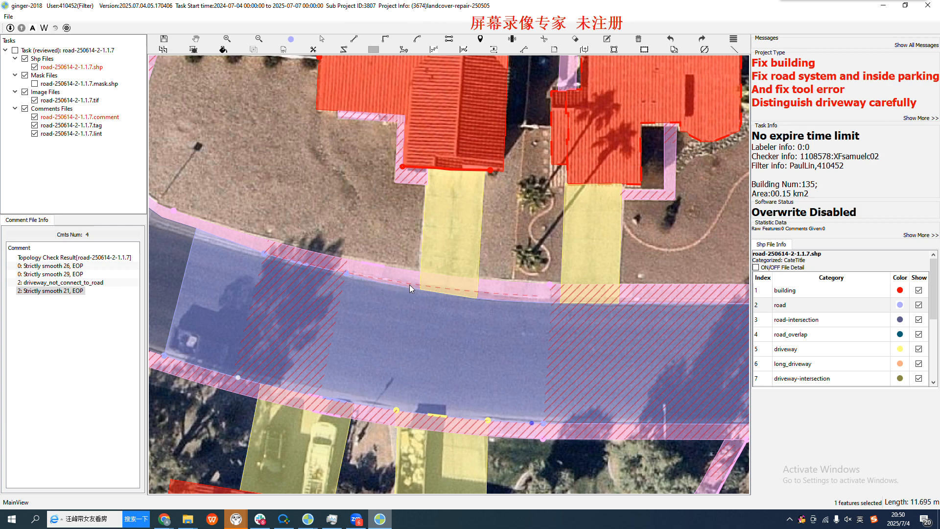
Redraw the side street's upper road edge along the back of curb through the tree shadow nearest the junction
scroll(277, 257, up, 3)
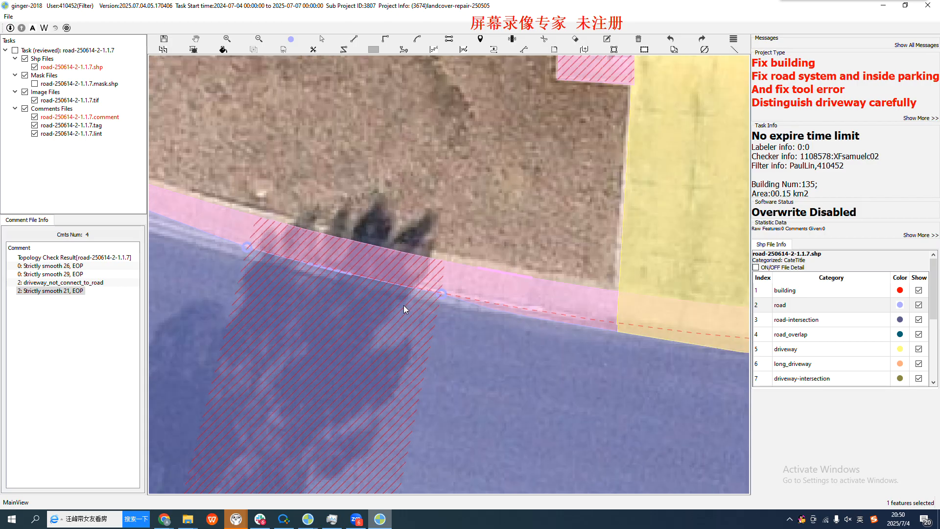
scroll(300, 270, down, 1)
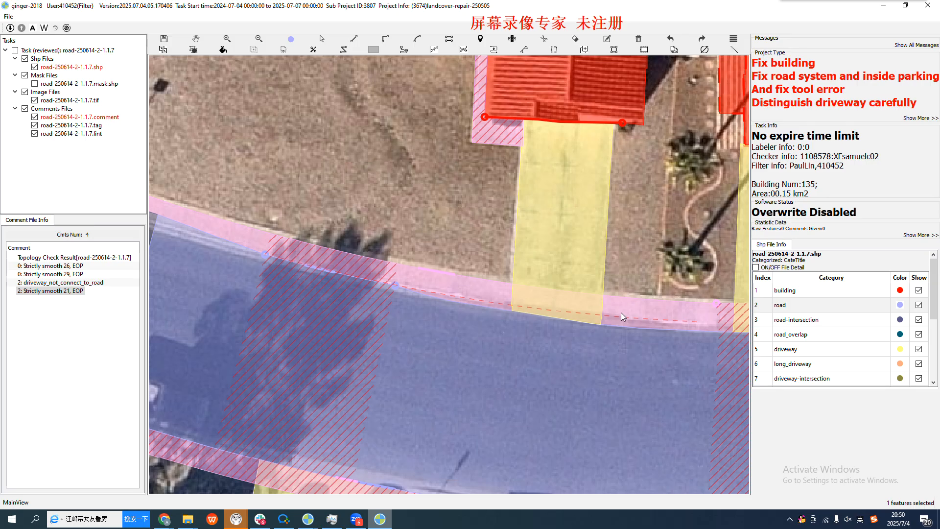
scroll(242, 257, up, 1)
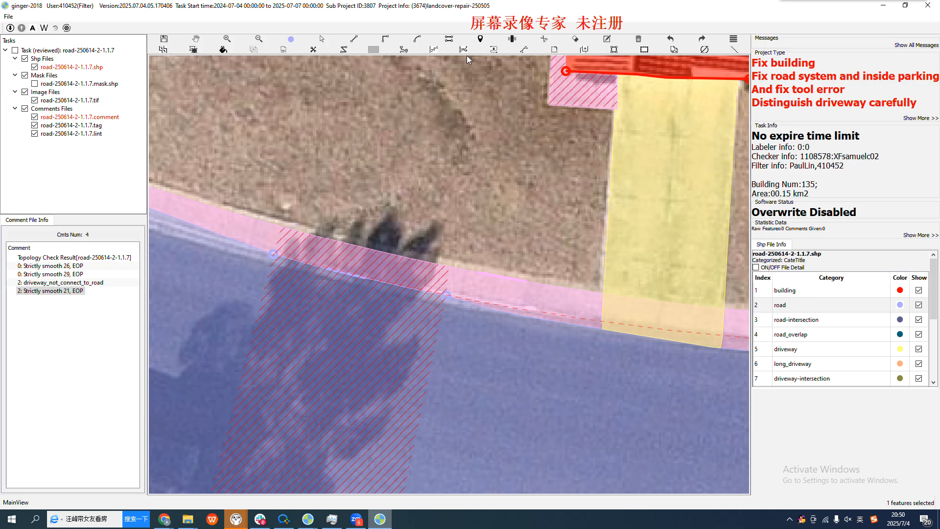
click(494, 50)
click(267, 254)
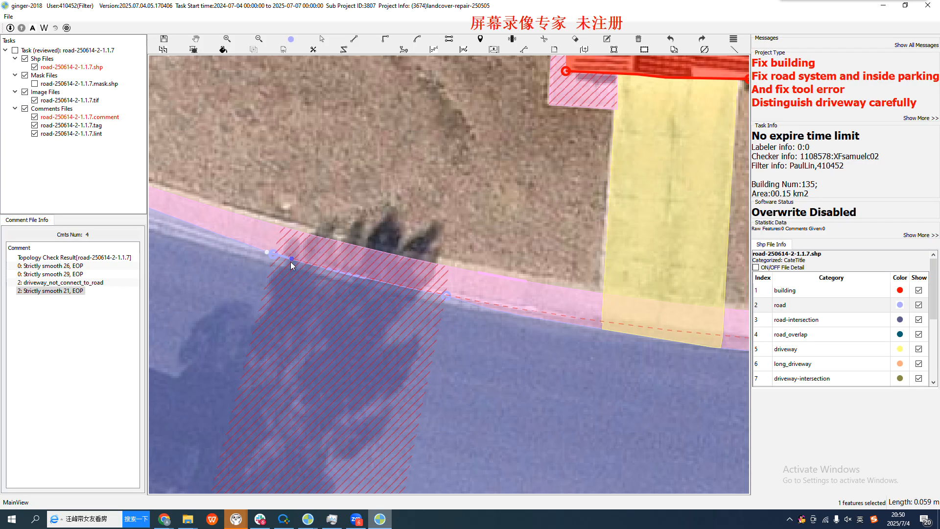
scroll(291, 263, up, 2)
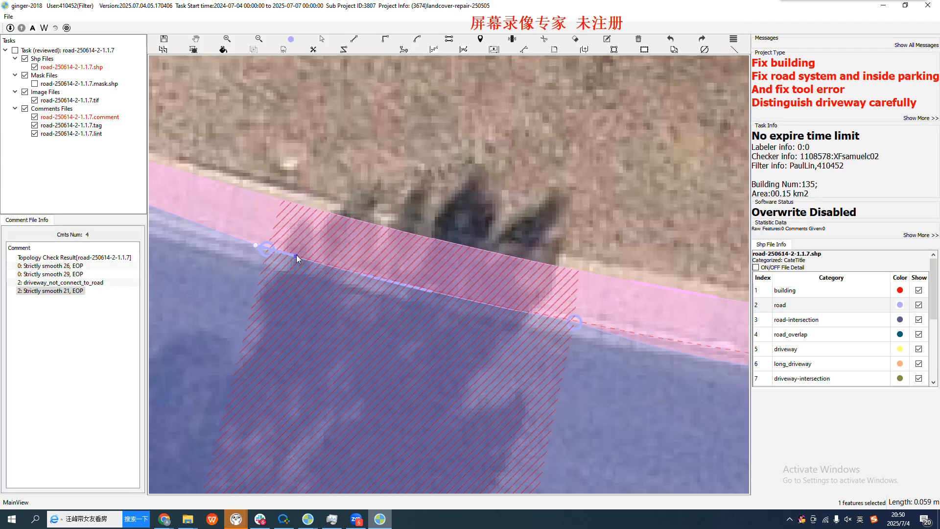
scroll(295, 255, up, 2)
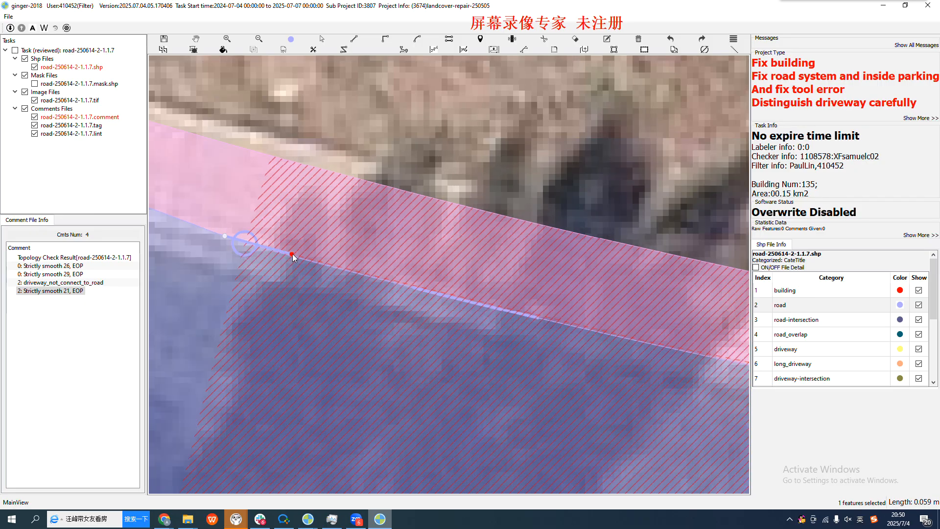
click(293, 254)
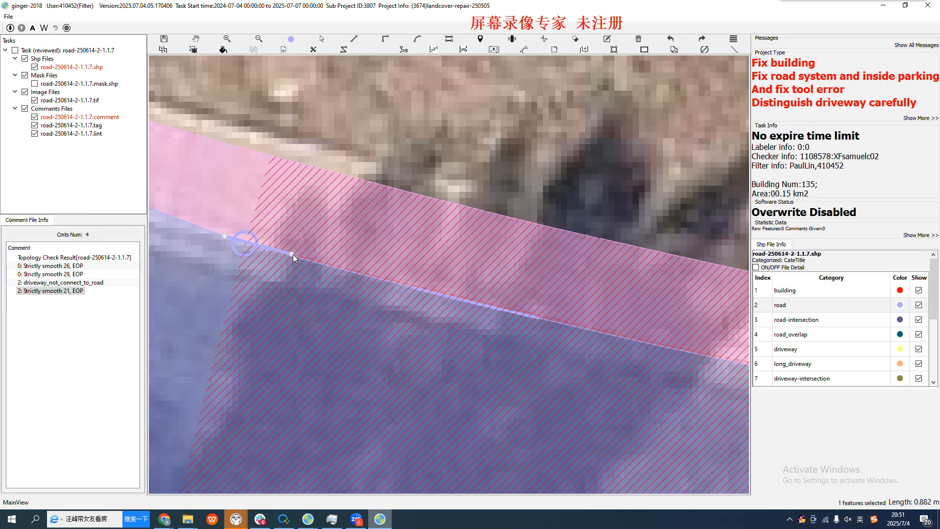
scroll(362, 271, up, 2)
click(350, 271)
scroll(249, 240, up, 2)
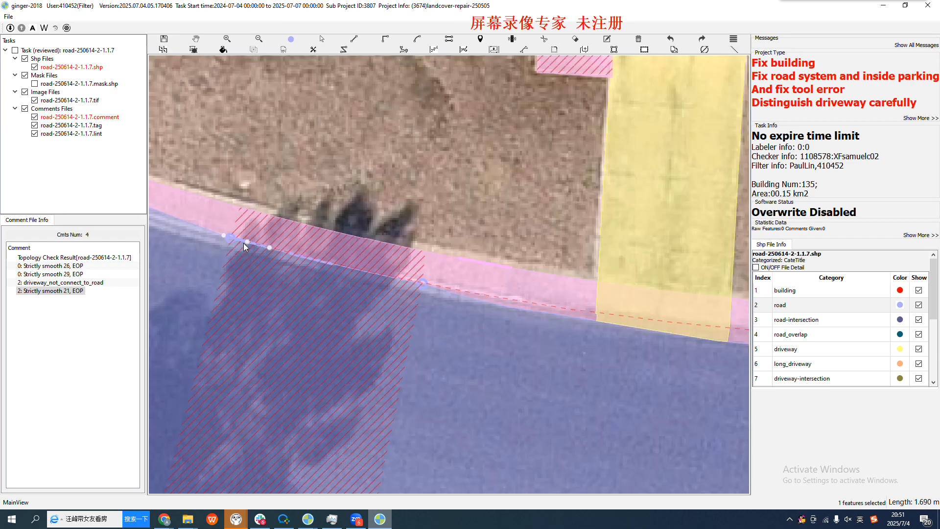
scroll(244, 247, up, 1)
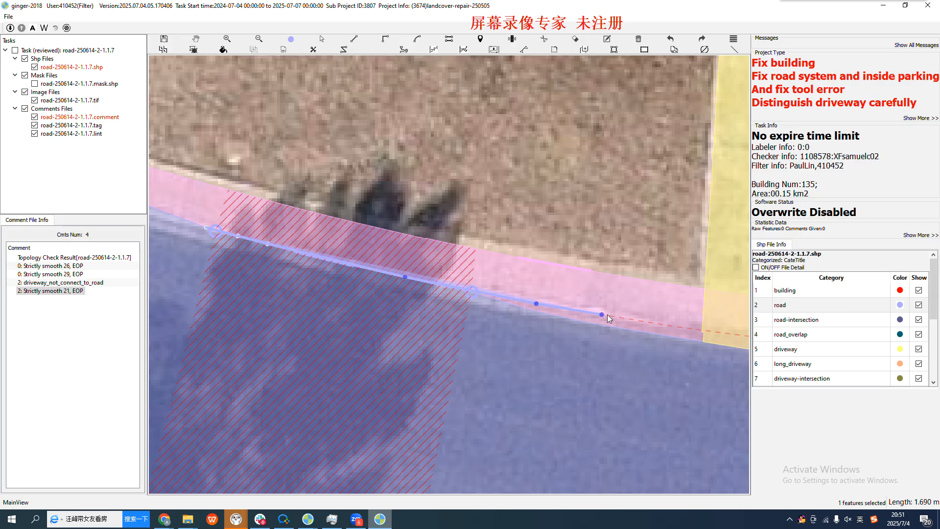
Carry the redrawn upper edge across the first driveway and finish it on the existing road edge just before the palm-tree driveway
click(645, 319)
scroll(250, 255, down, 3)
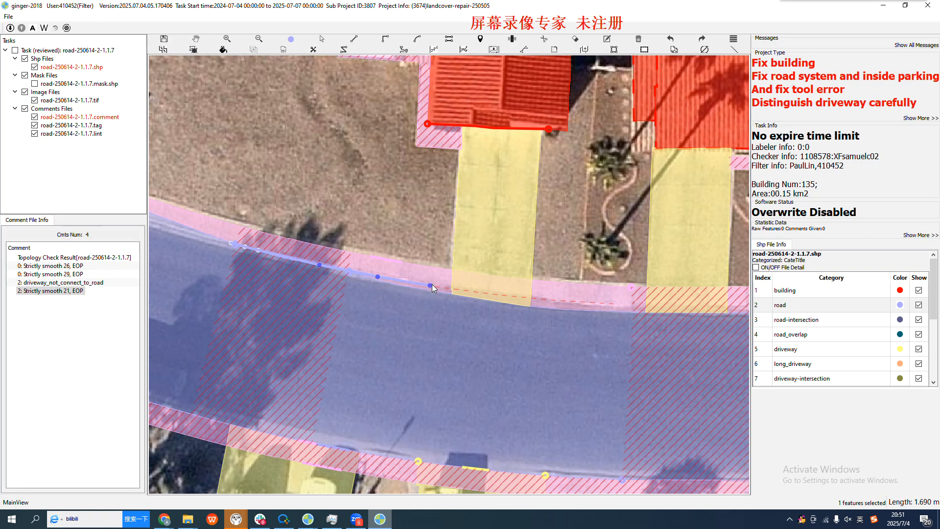
scroll(431, 285, up, 2)
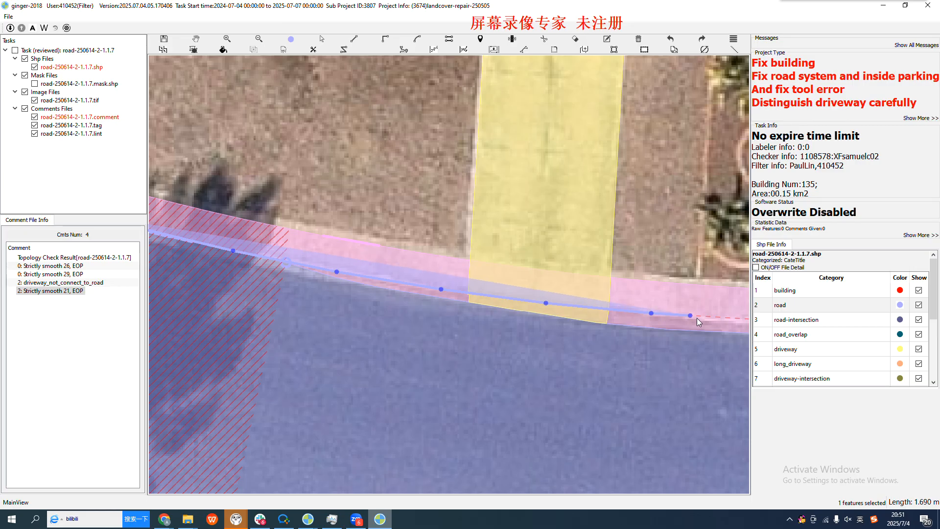
scroll(294, 278, down, 2)
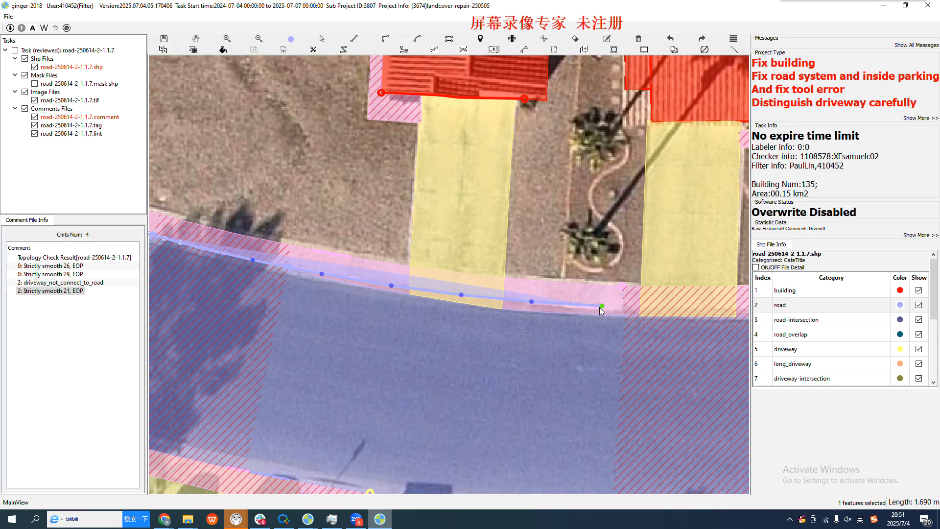
click(615, 315)
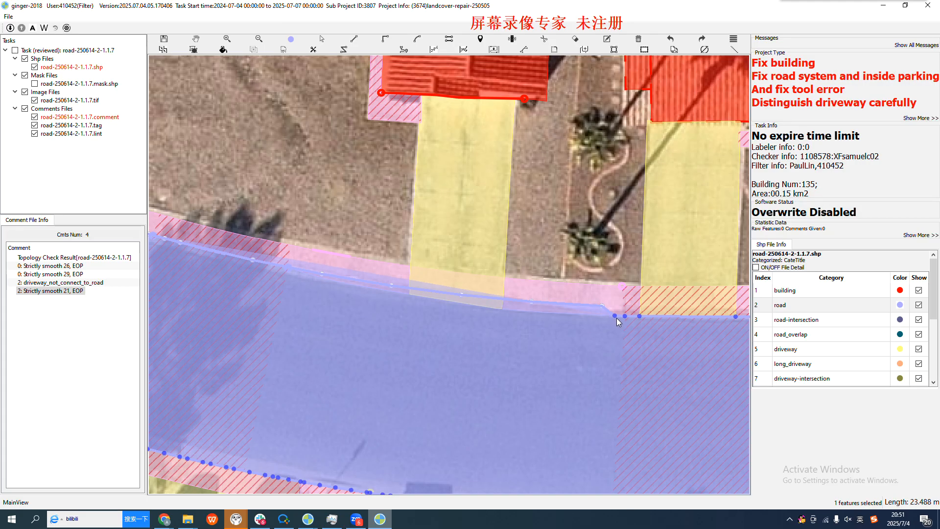
click(618, 319)
right_click(618, 318)
key(h)
drag(431, 337, 504, 351)
key(Escape)
scroll(337, 312, down, 1)
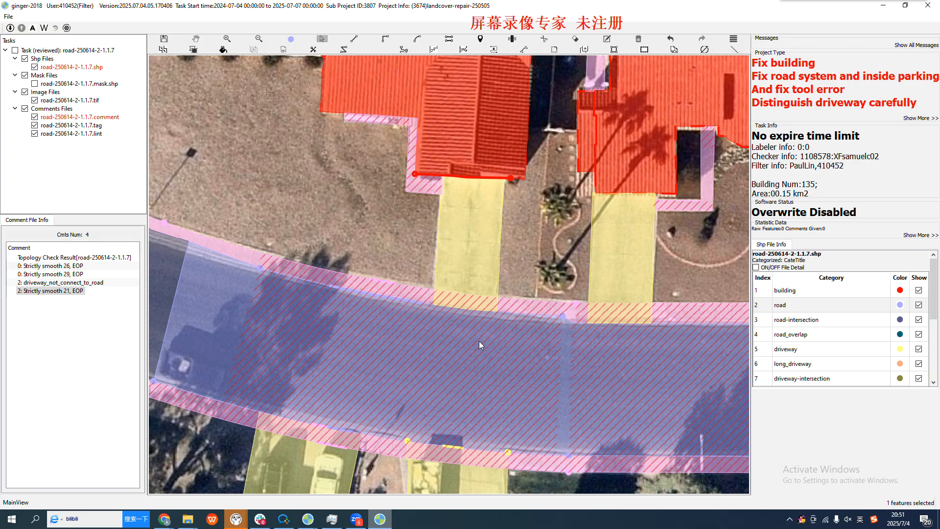
Examine where the redrawn road edge meets the sidewalk beside the palm-tree driveway, and the upper edge on both sides of it
key(space)
drag(457, 349, 275, 353)
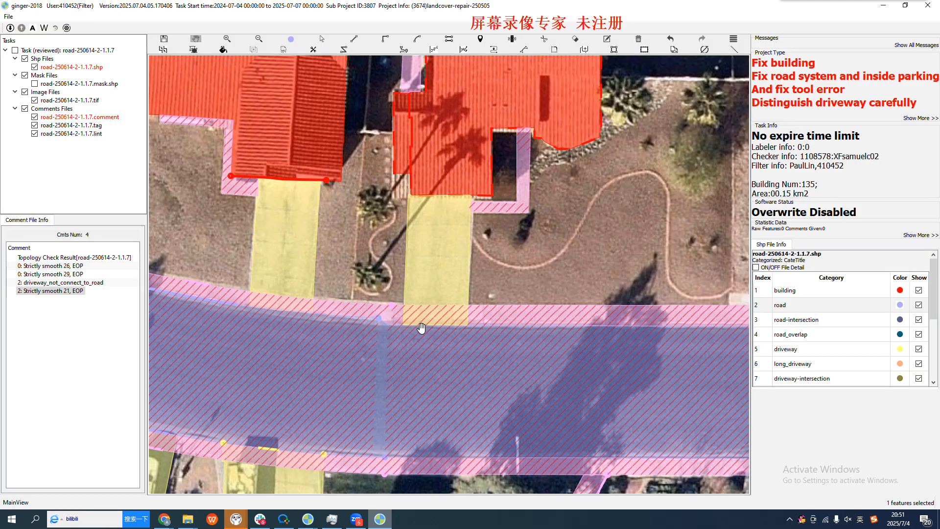
scroll(420, 340, up, 2)
scroll(419, 342, up, 2)
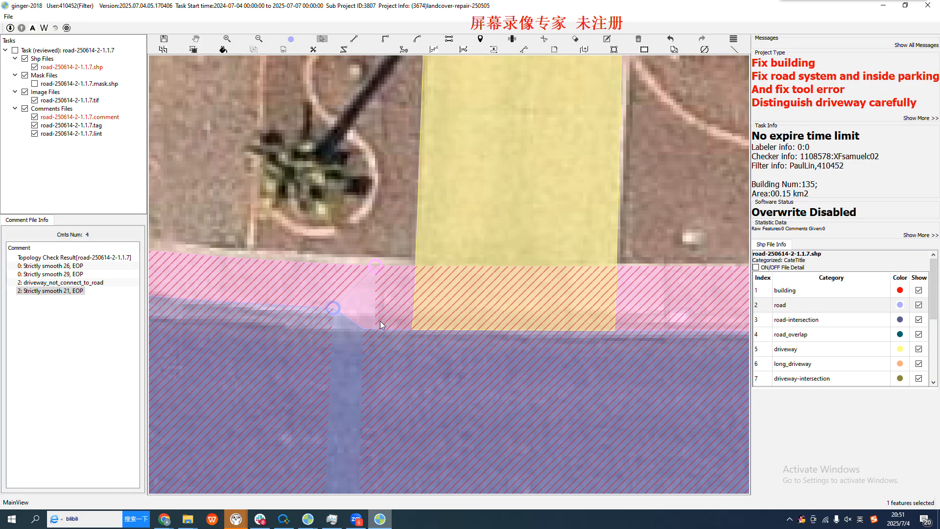
scroll(345, 304, down, 4)
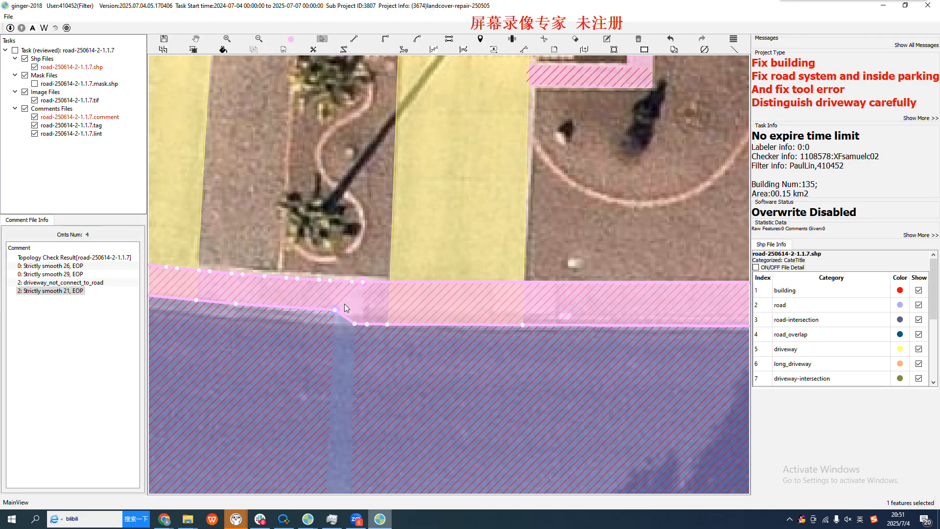
key(space)
drag(346, 329, 321, 318)
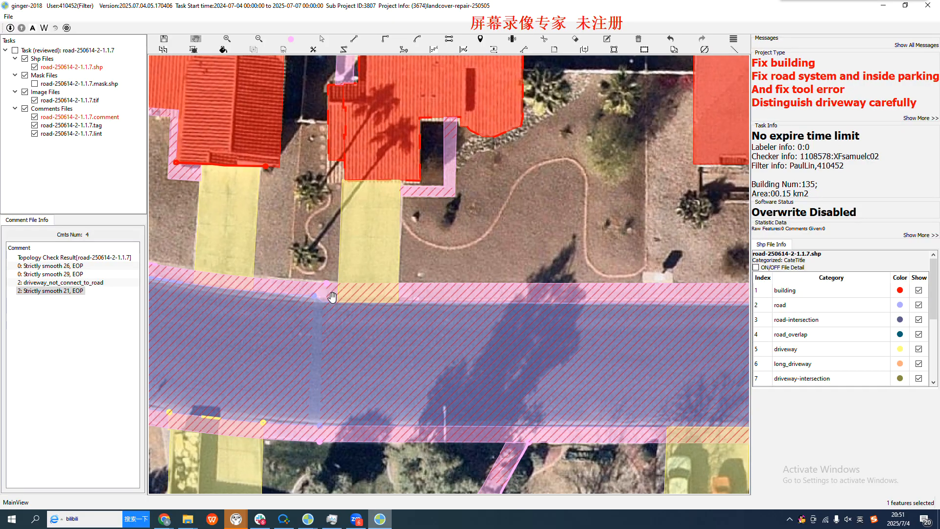
drag(629, 339, 495, 358)
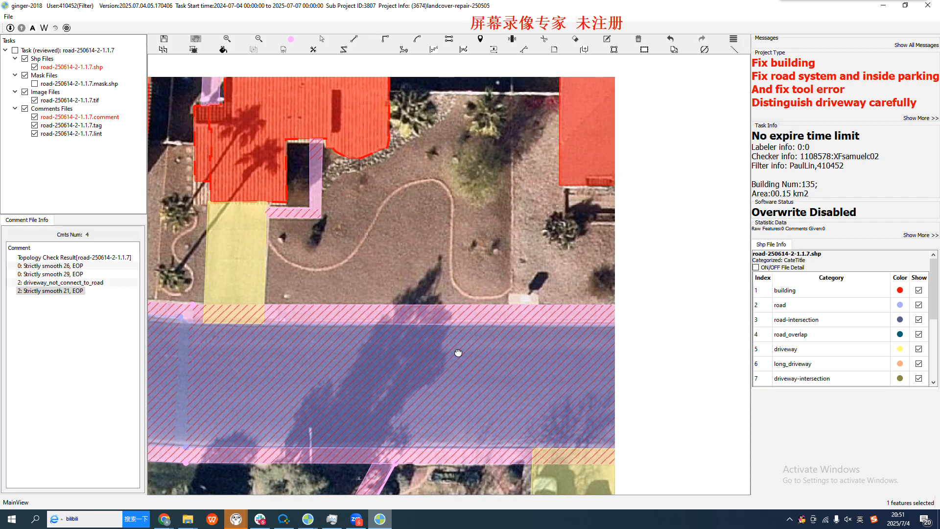
scroll(500, 329, down, 2)
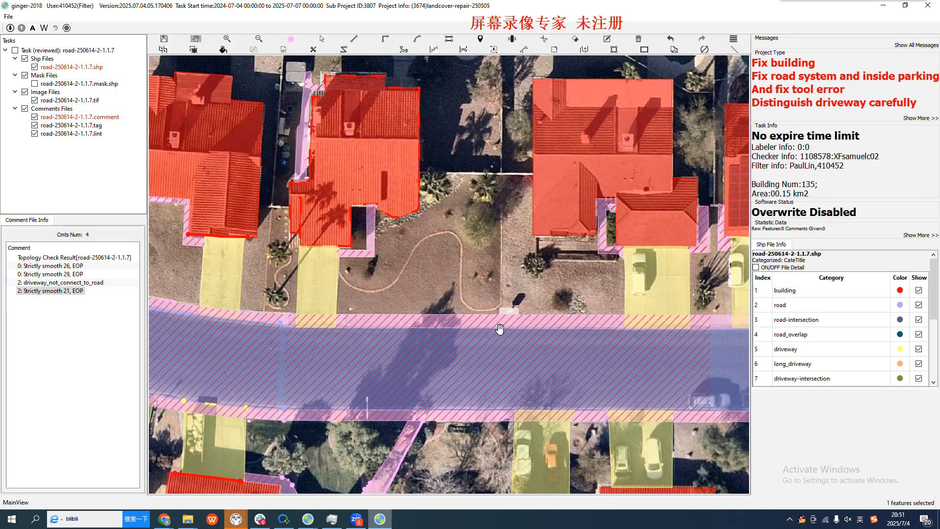
scroll(277, 333, up, 2)
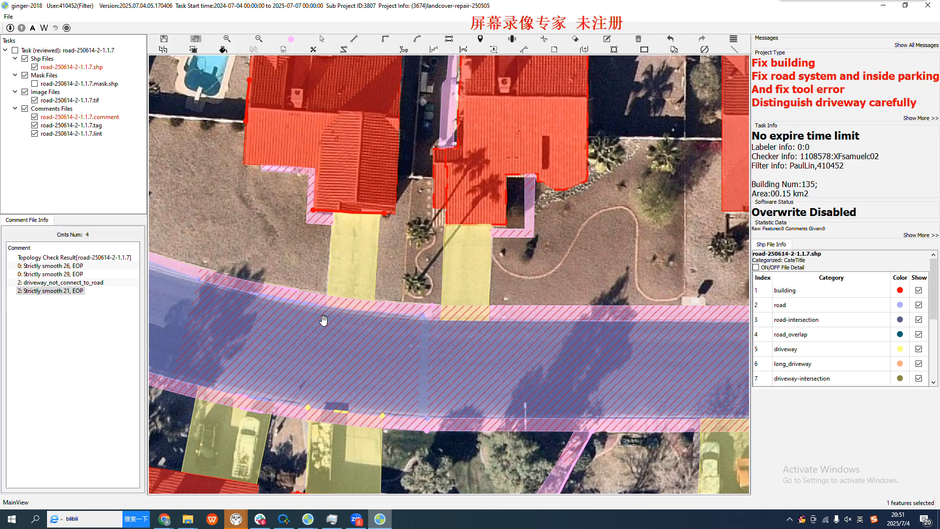
drag(280, 342, 371, 346)
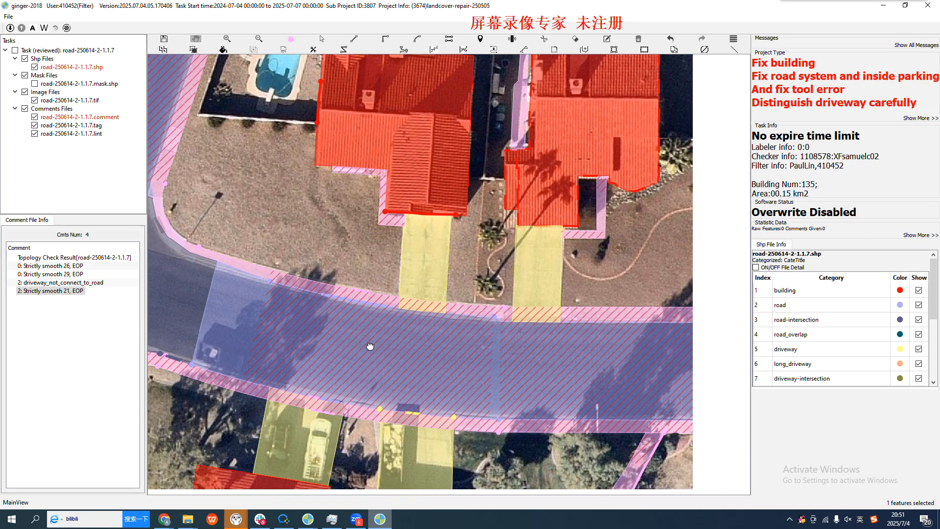
Check the redrawn upper edge from the tree shadow to the palm-tree driveway, with annotations shown and hidden
key(space)
key(space)
key(space)
key(space)
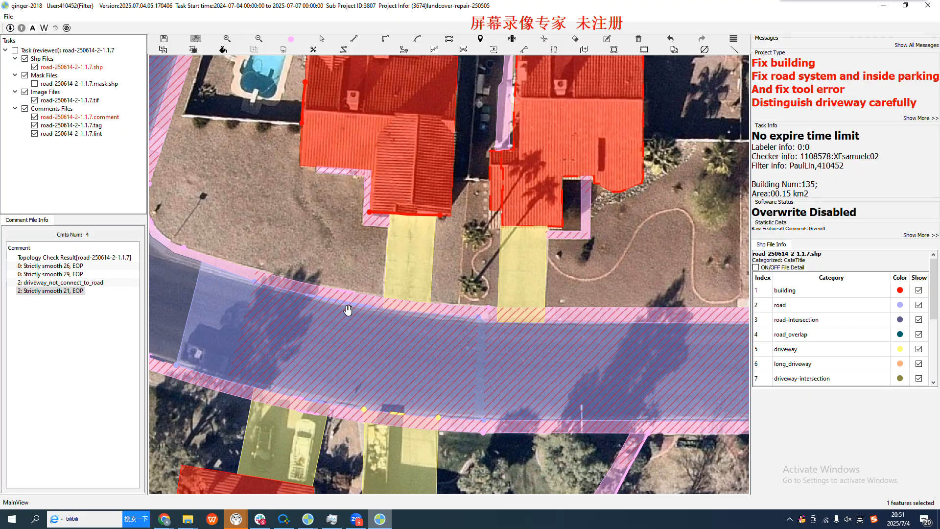
scroll(350, 313, up, 2)
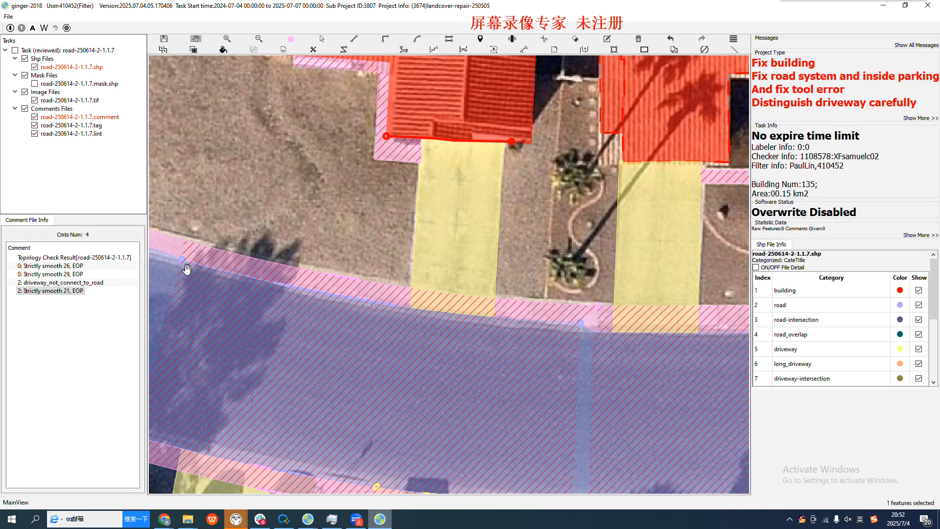
drag(186, 268, 316, 271)
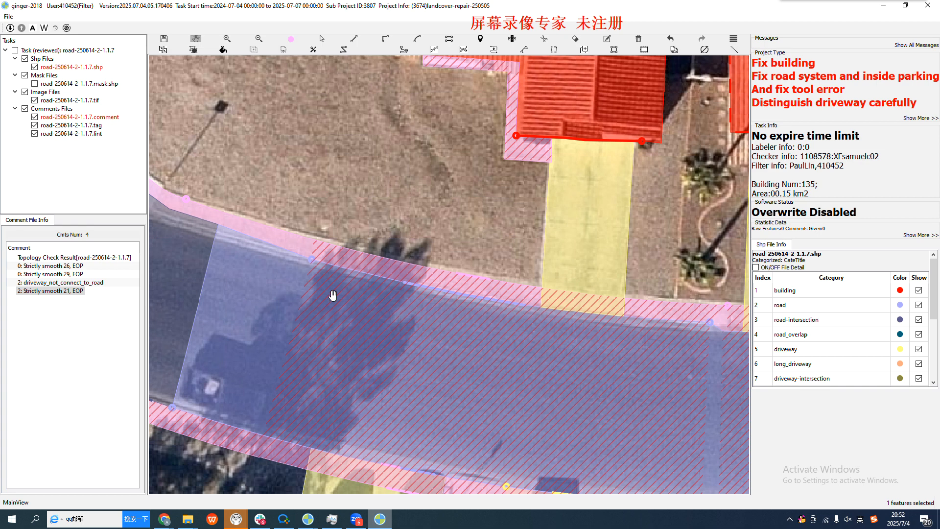
scroll(414, 308, down, 1)
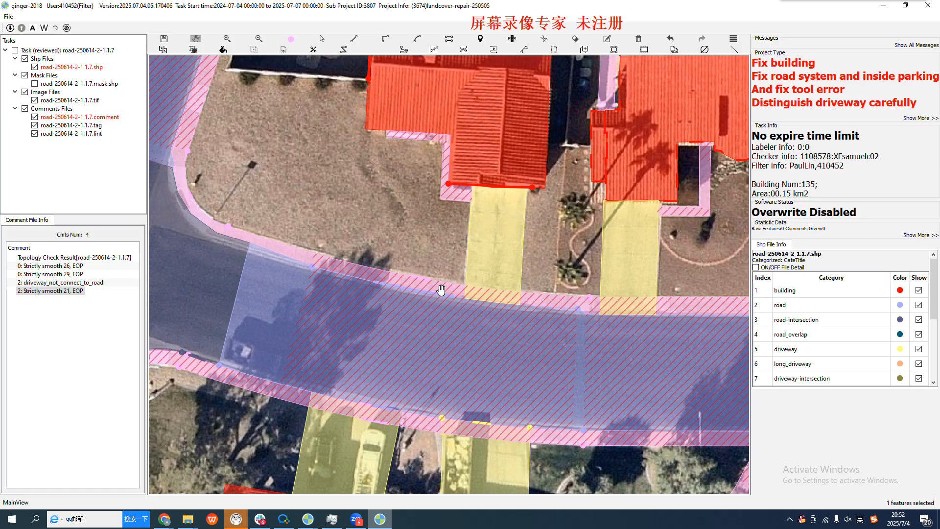
drag(514, 330, 243, 334)
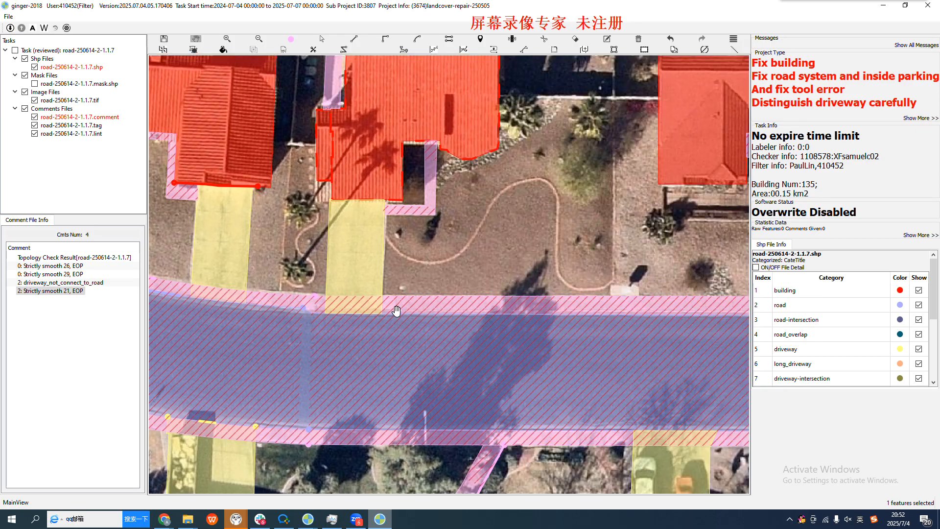
scroll(387, 327, up, 2)
scroll(387, 329, up, 1)
scroll(386, 326, down, 1)
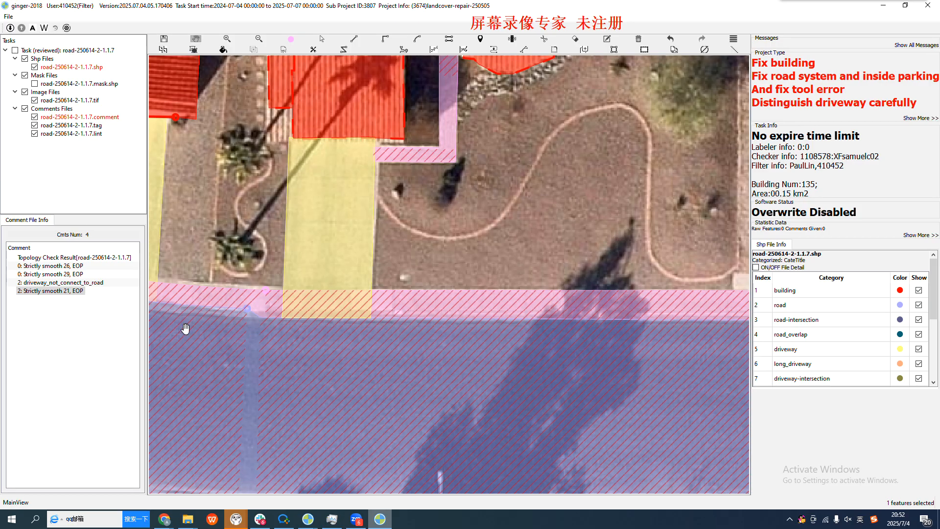
key(s)
key(d)
click(248, 310)
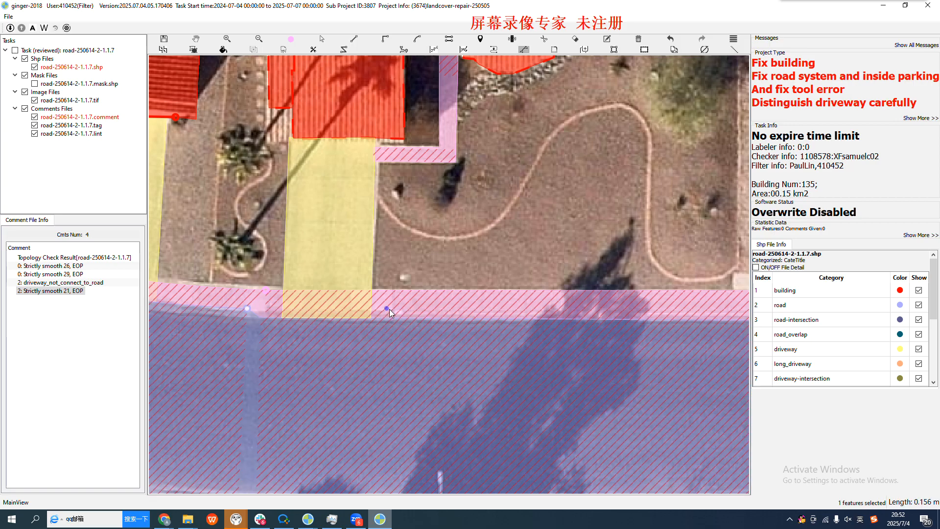
key(Escape)
Compare the upper road edge at the tree shadow with the bare imagery, and review the whole side street with its surroundings
scroll(579, 317, down, 3)
key(space)
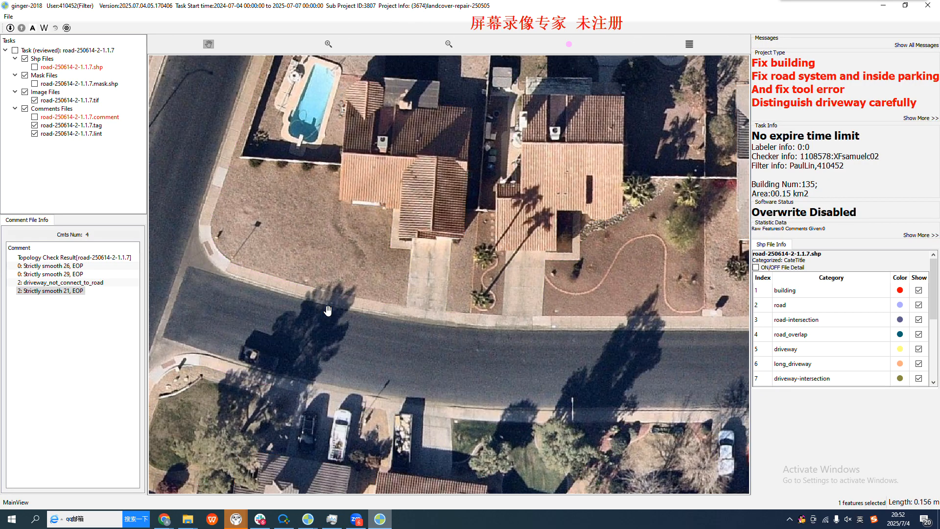
scroll(377, 314, up, 3)
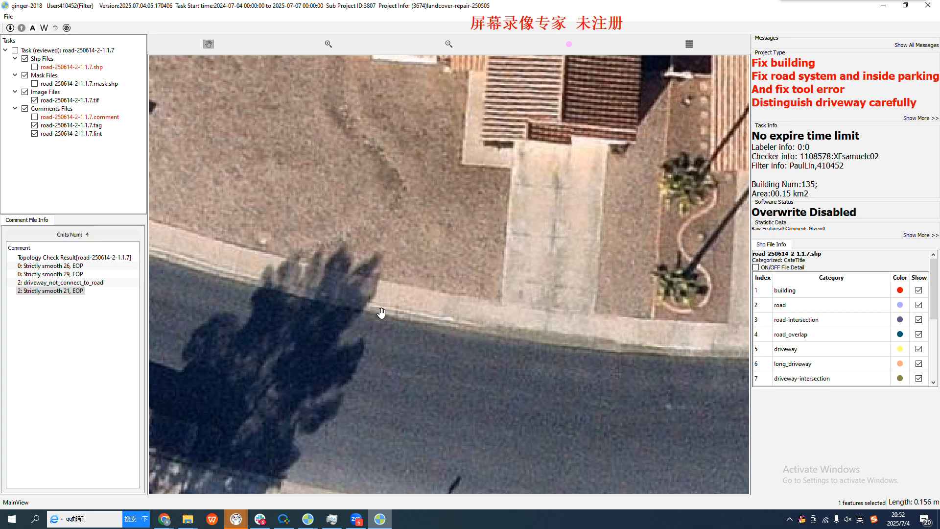
key(space)
key(space)
scroll(411, 319, up, 2)
key(space)
key(space)
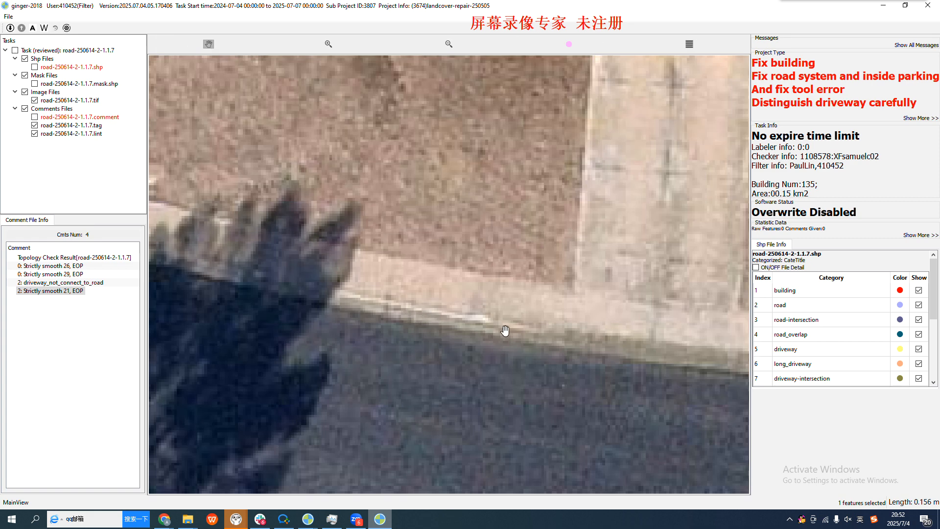
key(space)
scroll(507, 327, down, 5)
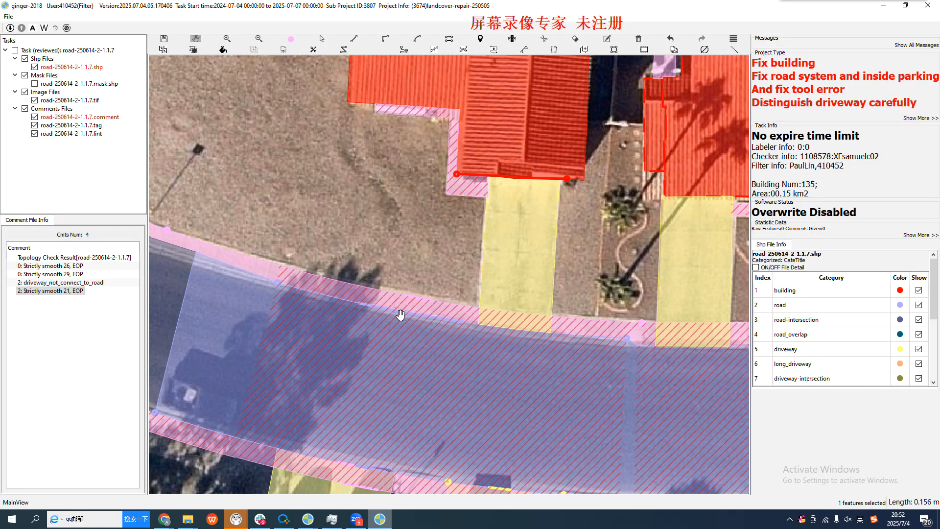
drag(355, 338, 401, 361)
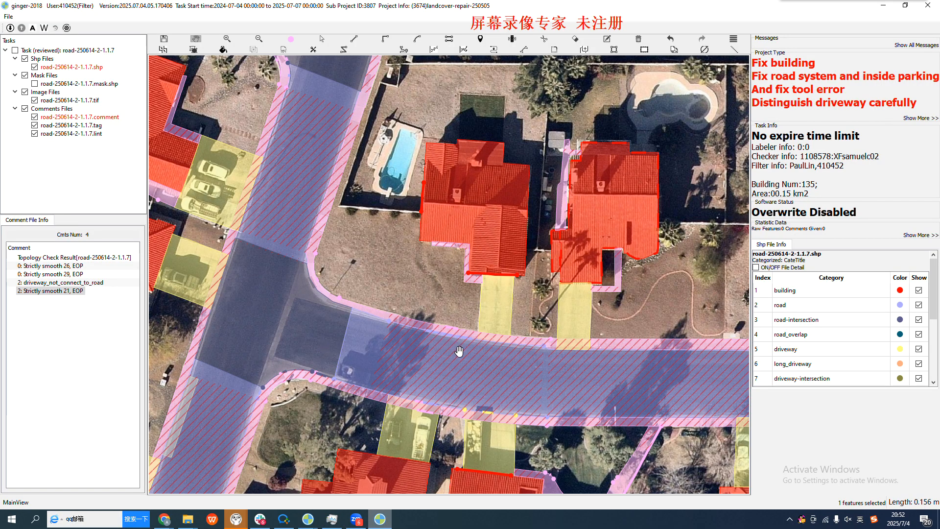
scroll(389, 312, down, 1)
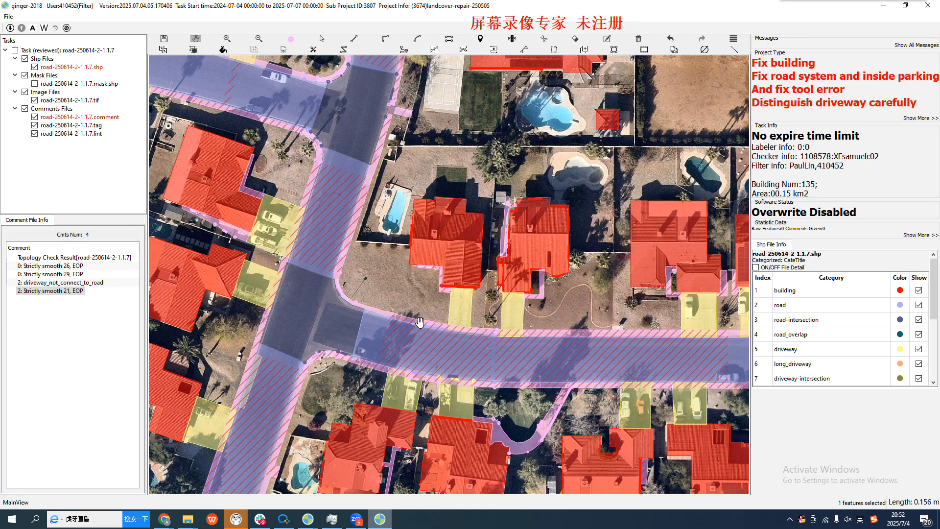
scroll(372, 310, down, 1)
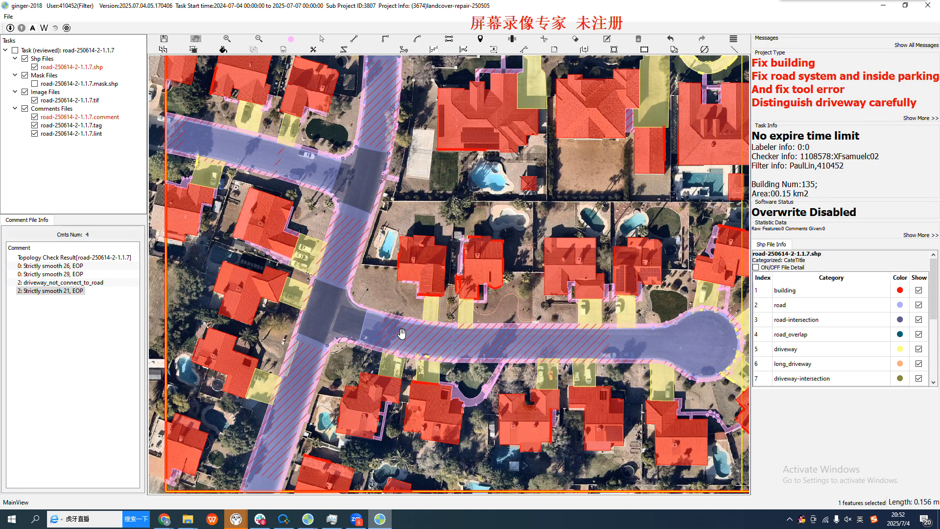
Examine the main street from the cul-de-sac to the palm-tree corner, comparing that corner's road and sidewalk annotations with the bare imagery
drag(307, 223, 399, 347)
drag(484, 107, 441, 290)
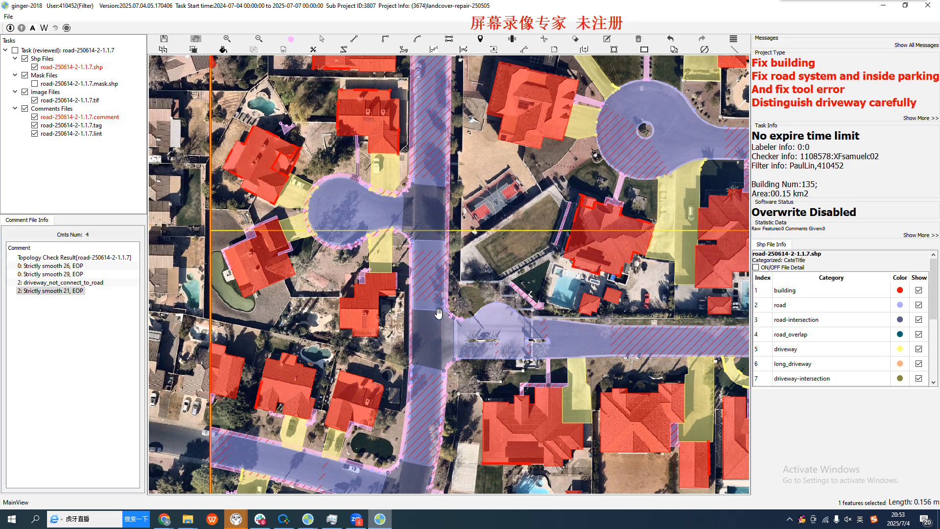
scroll(417, 239, up, 4)
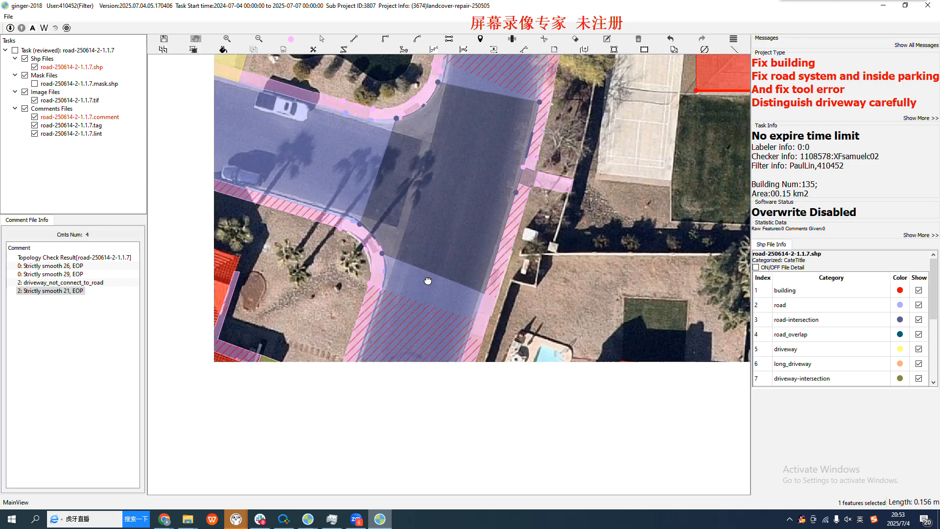
drag(428, 280, 438, 250)
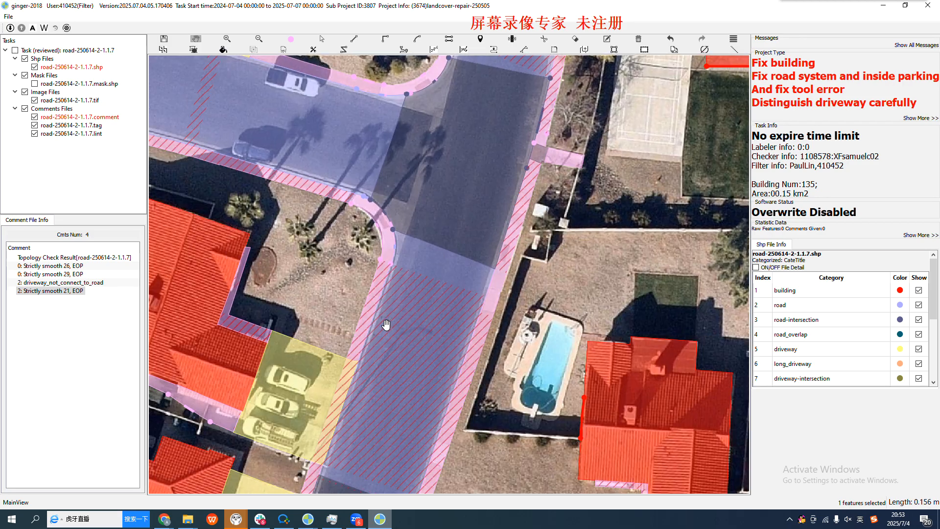
scroll(384, 309, up, 2)
key(space)
key(space)
key(space)
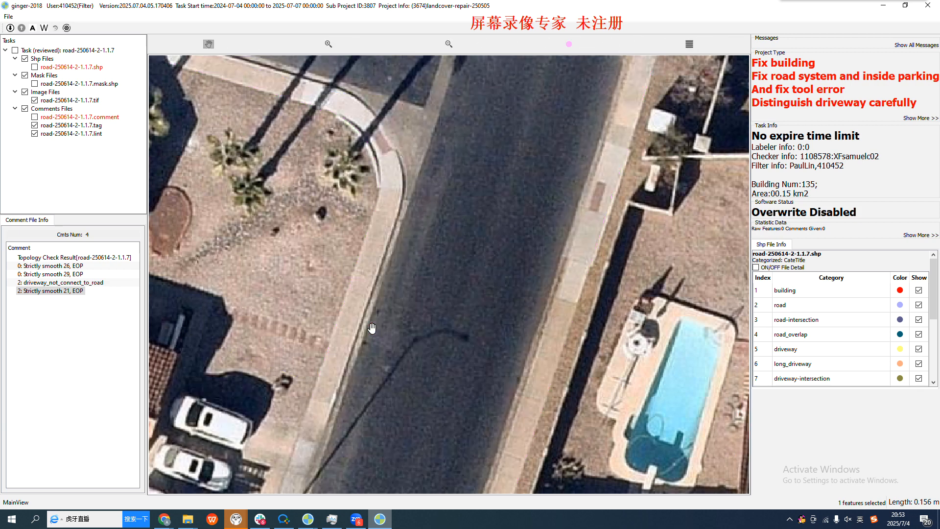
key(space)
key(space)
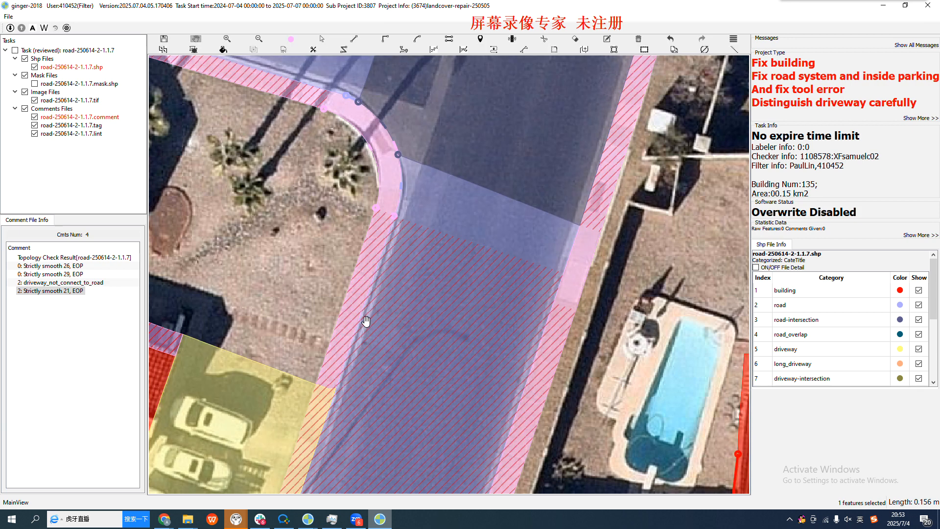
key(space)
key(space)
key(space)
key(space)
key(space)
key(space)
scroll(370, 274, down, 3)
scroll(379, 323, down, 2)
drag(366, 342, 333, 292)
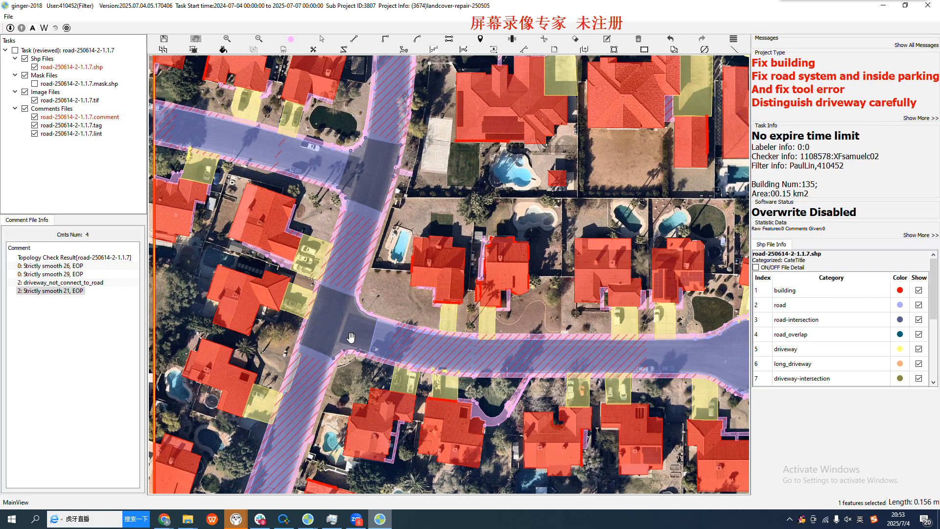
Examine the curved sidewalk and road edge where the side street meets the main street, around the lamp-post corner
scroll(362, 340, up, 2)
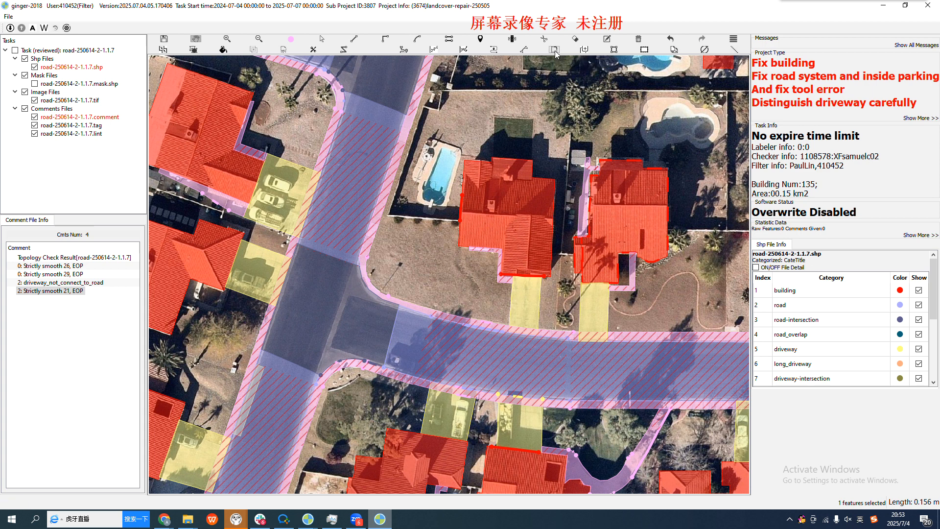
scroll(368, 305, up, 2)
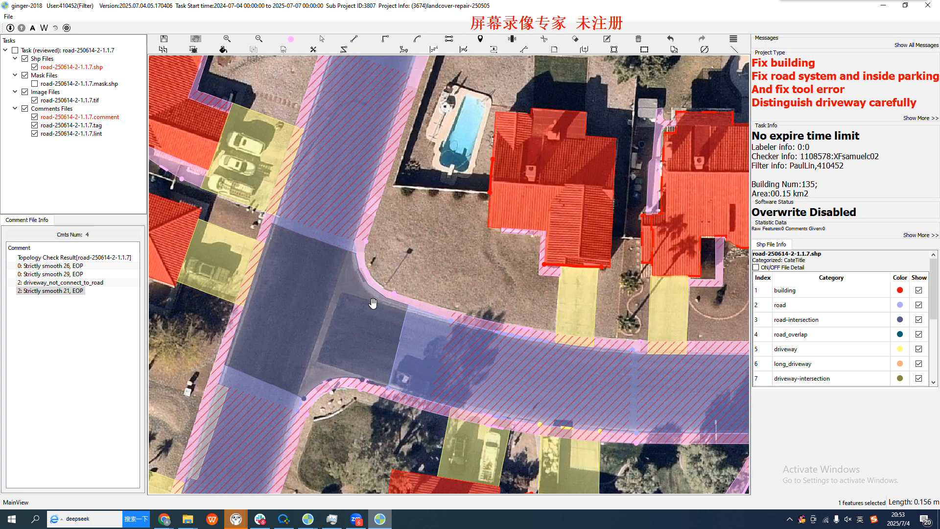
scroll(365, 308, up, 1)
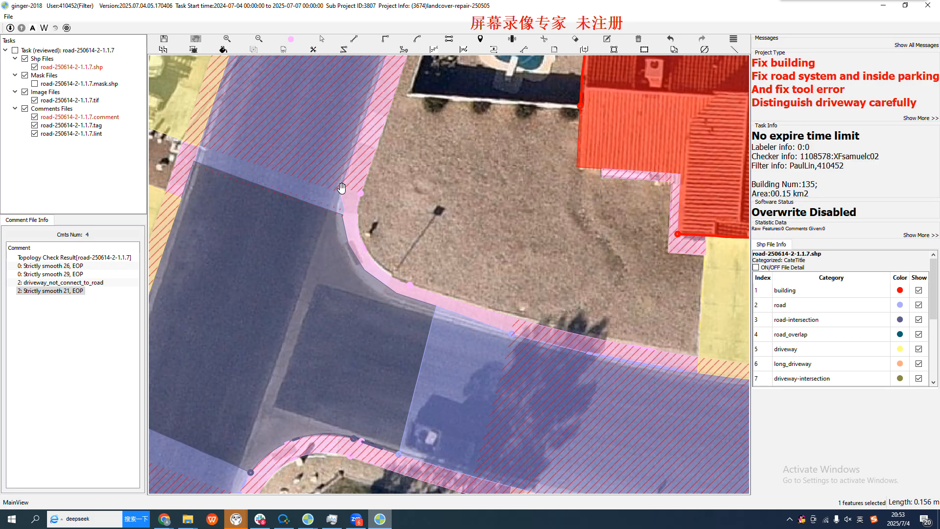
scroll(353, 272, up, 2)
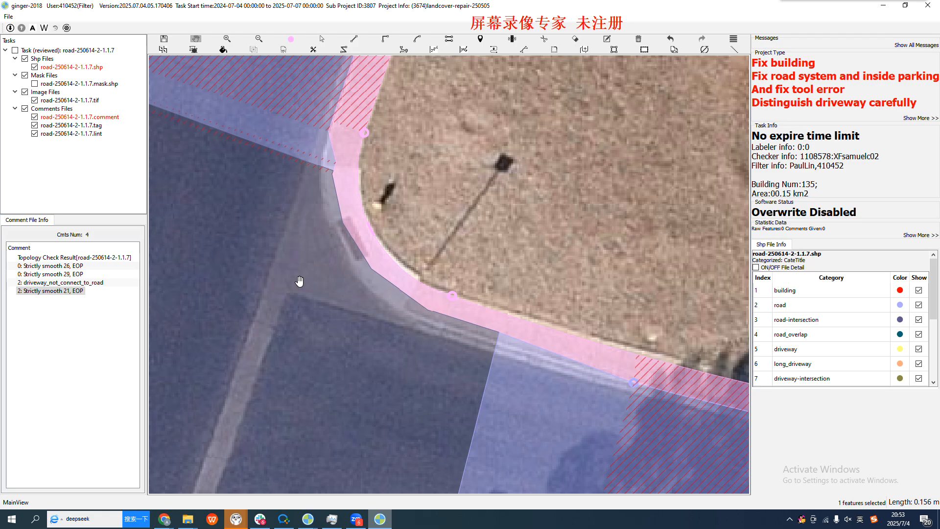
scroll(323, 290, down, 1)
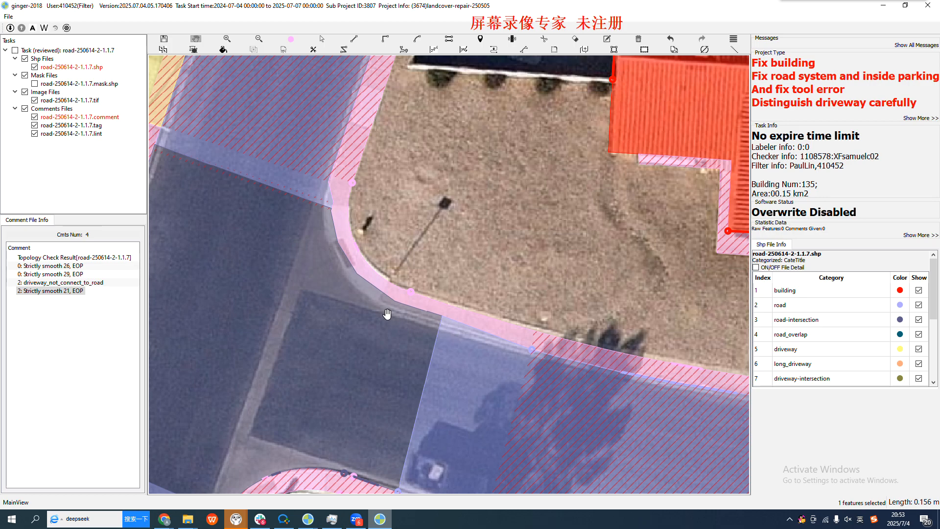
scroll(406, 343, down, 1)
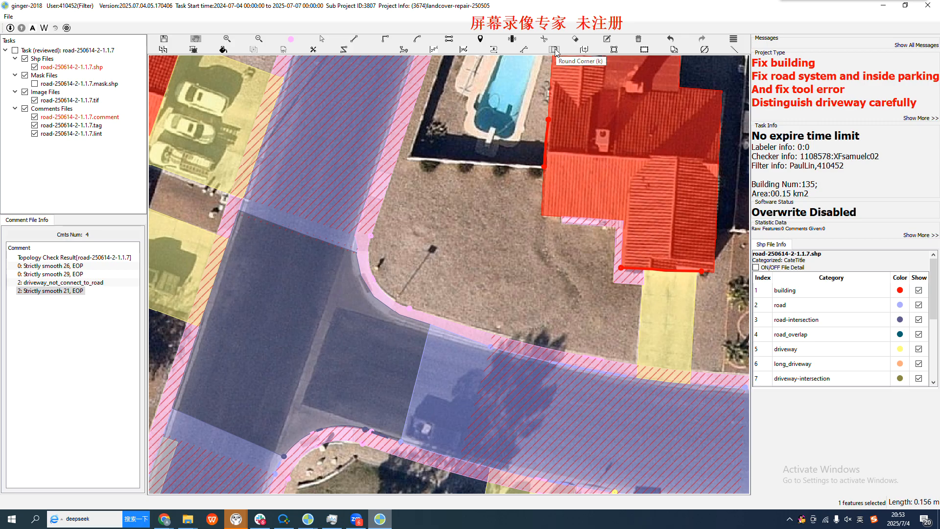
scroll(465, 362, up, 1)
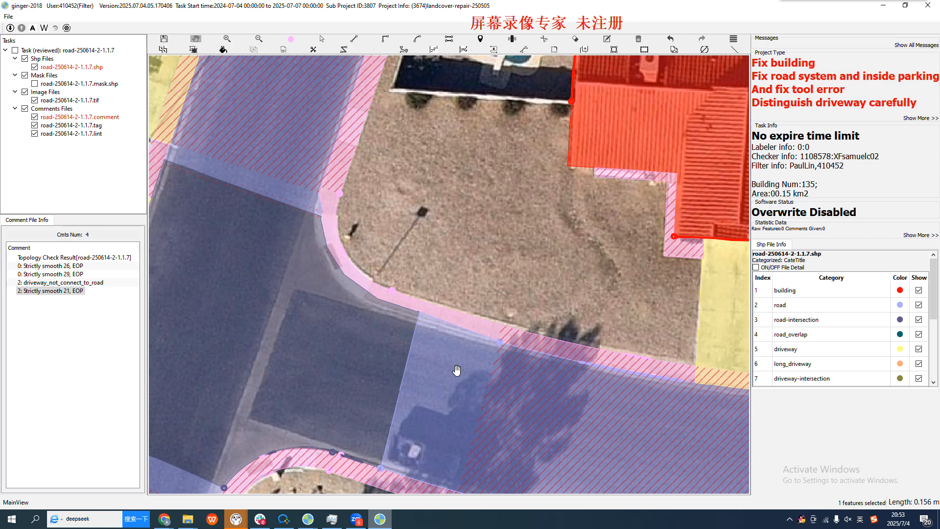
scroll(323, 315, down, 4)
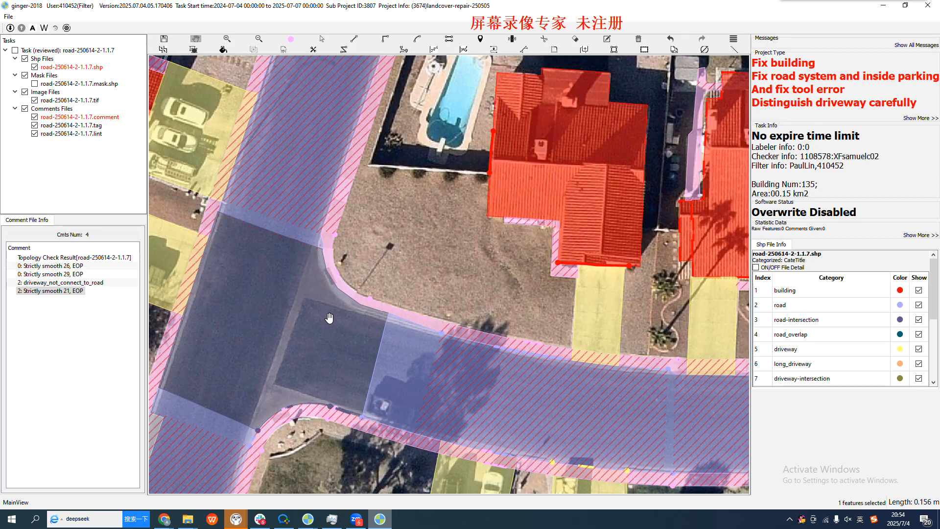
scroll(338, 321, up, 4)
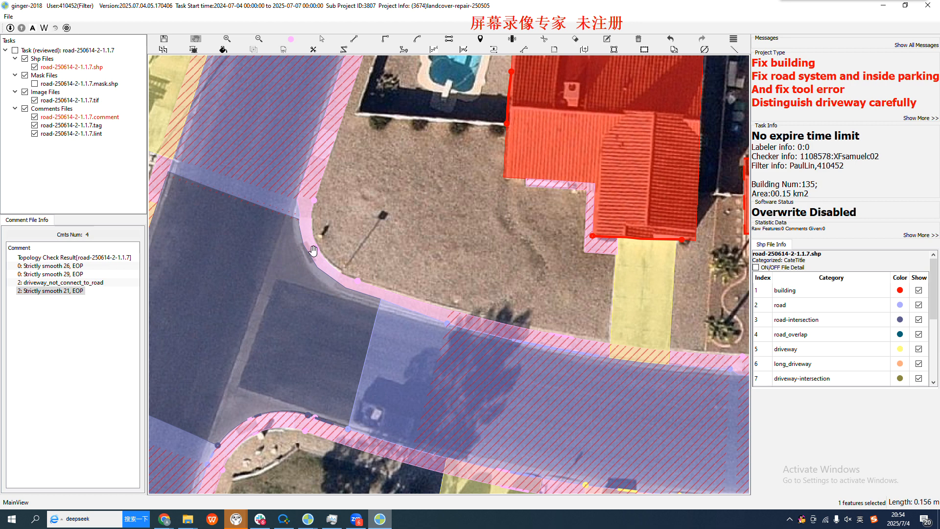
Select the sidewalk polygon that runs around the lamp-post corner and past the tree shadow
key(s)
scroll(434, 328, up, 3)
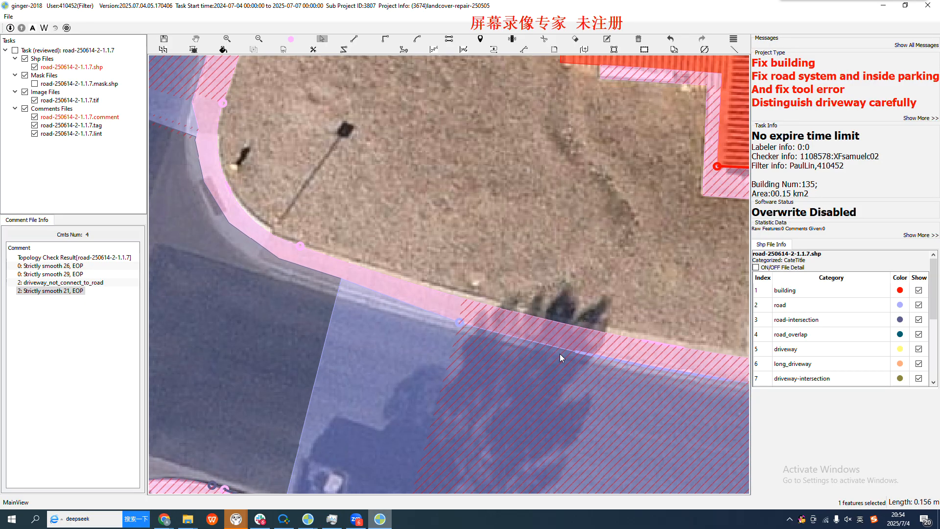
scroll(530, 351, down, 2)
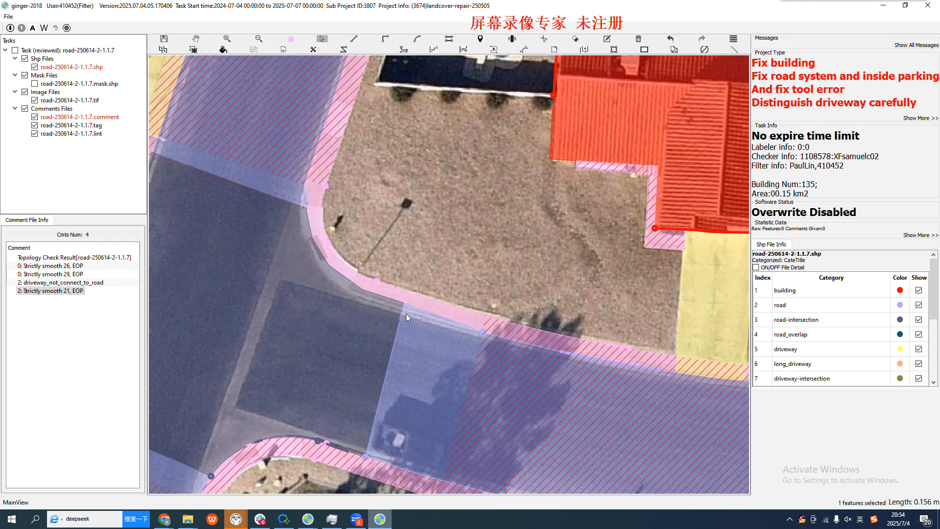
scroll(496, 335, up, 3)
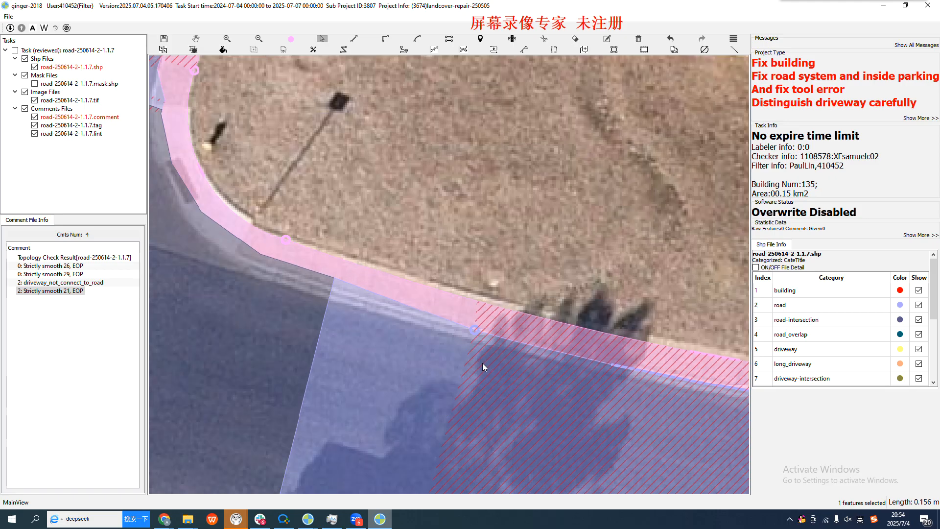
click(591, 344)
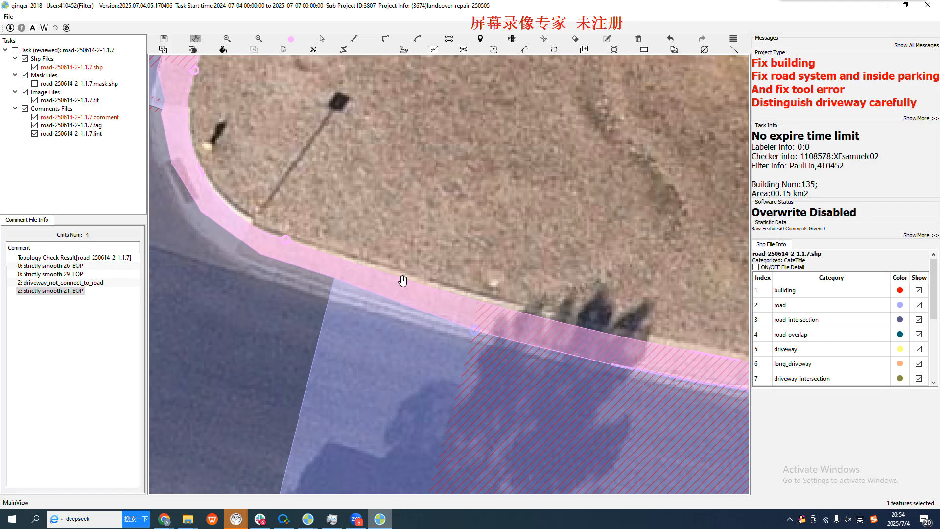
click(497, 336)
click(321, 284)
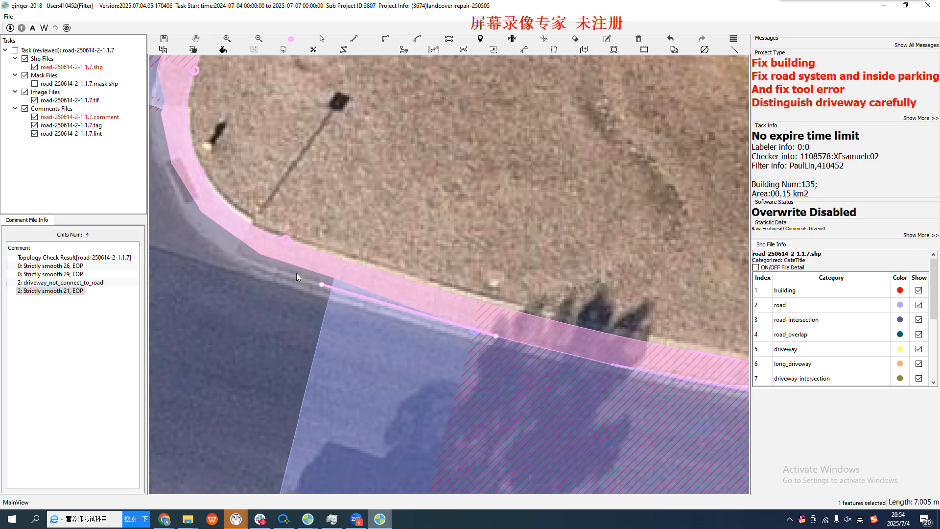
click(260, 255)
right_click(260, 256)
Reshape the sidewalk's road-side edge outward toward the curb, from the tree shadow to the bend at the lamp-post corner
key(r)
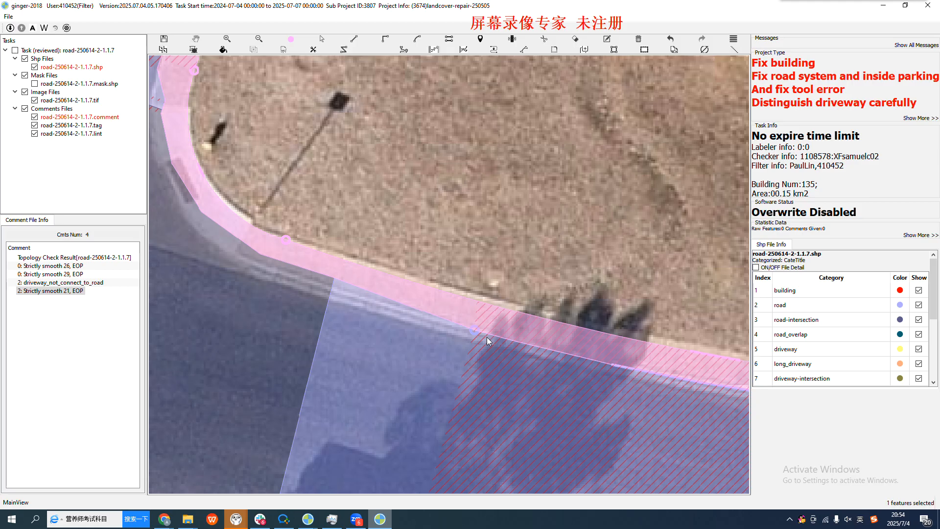
click(478, 331)
click(291, 276)
click(260, 254)
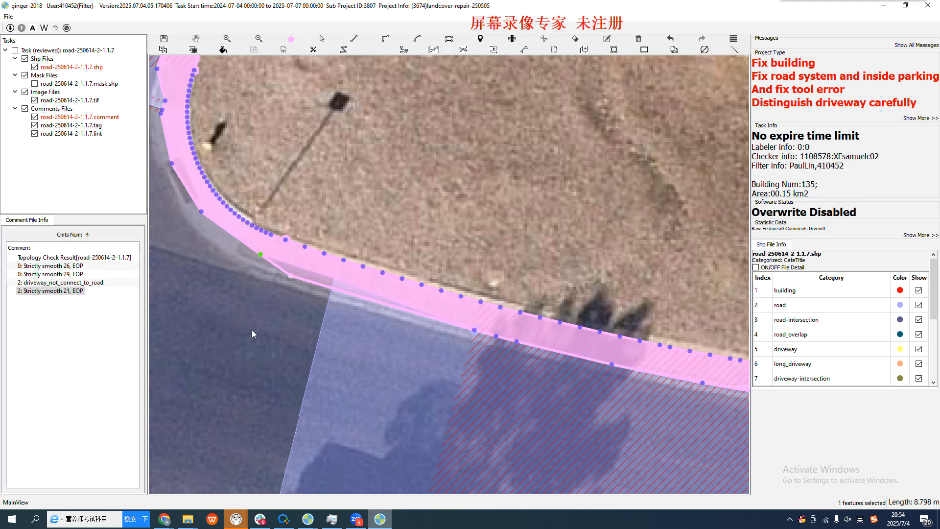
right_click(339, 378)
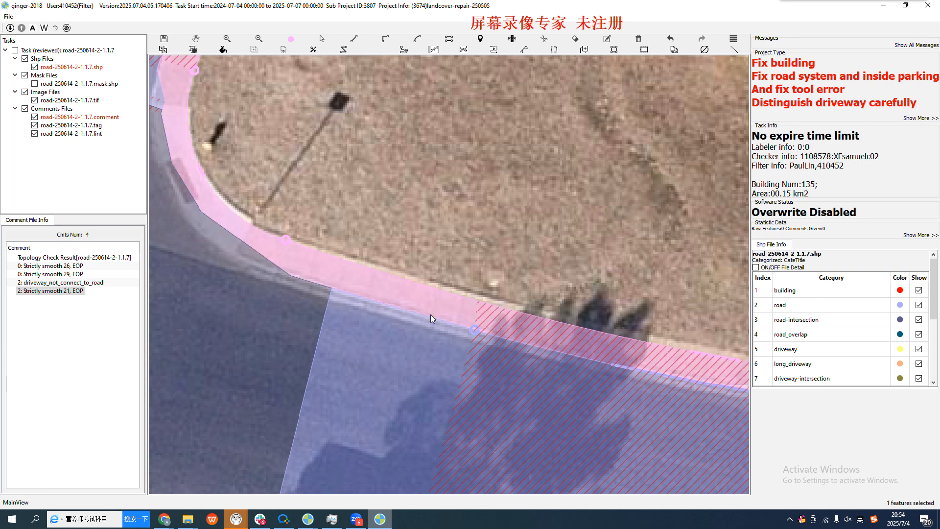
Try to round the sidewalk's road-side edge at the lamp-post corner with Round Corner, from the main street to the side street
scroll(431, 314, down, 2)
scroll(441, 330, up, 2)
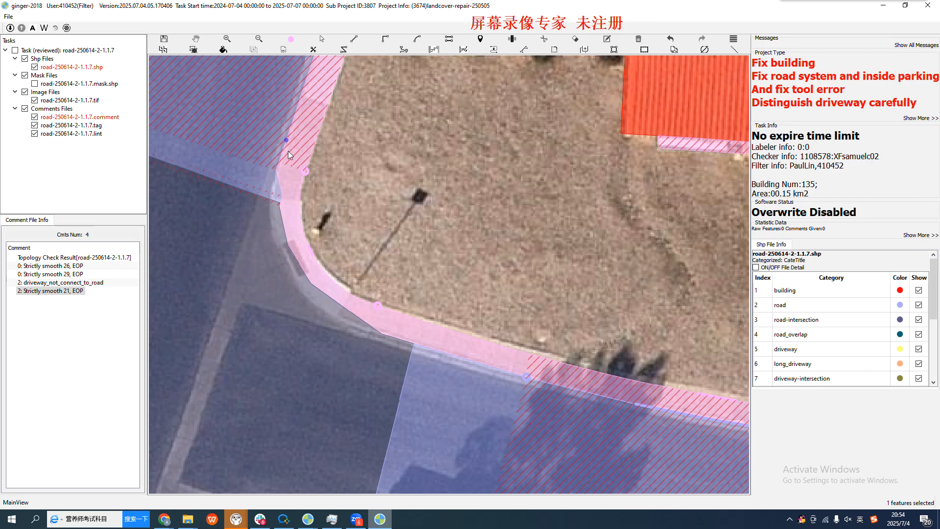
key(r)
scroll(288, 194, up, 2)
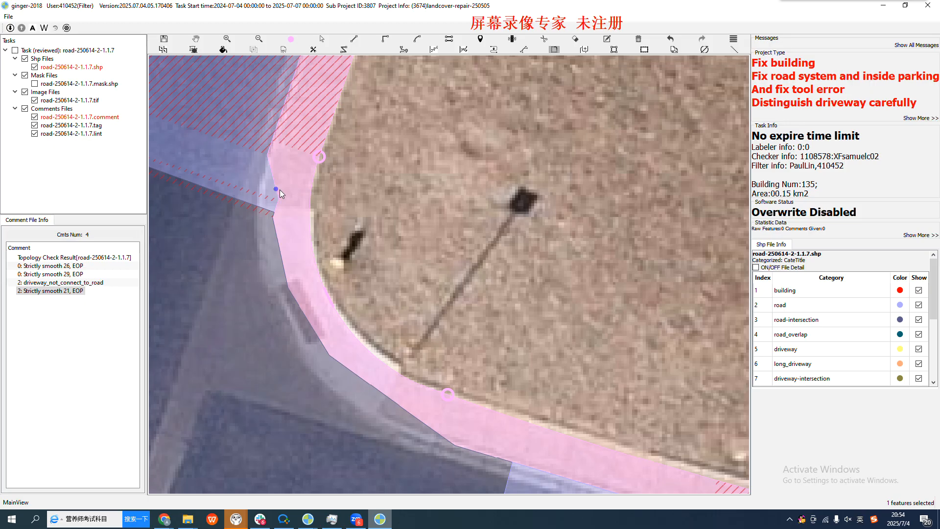
scroll(304, 261, down, 2)
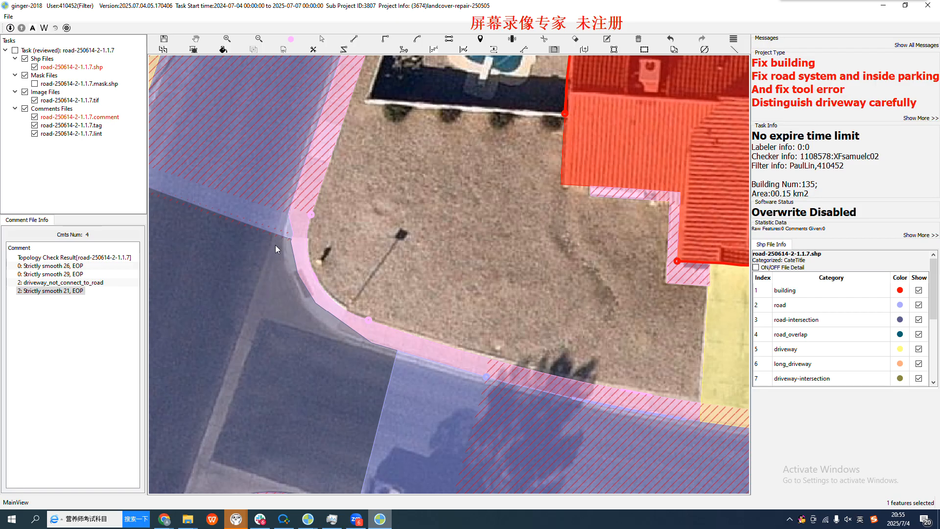
click(303, 166)
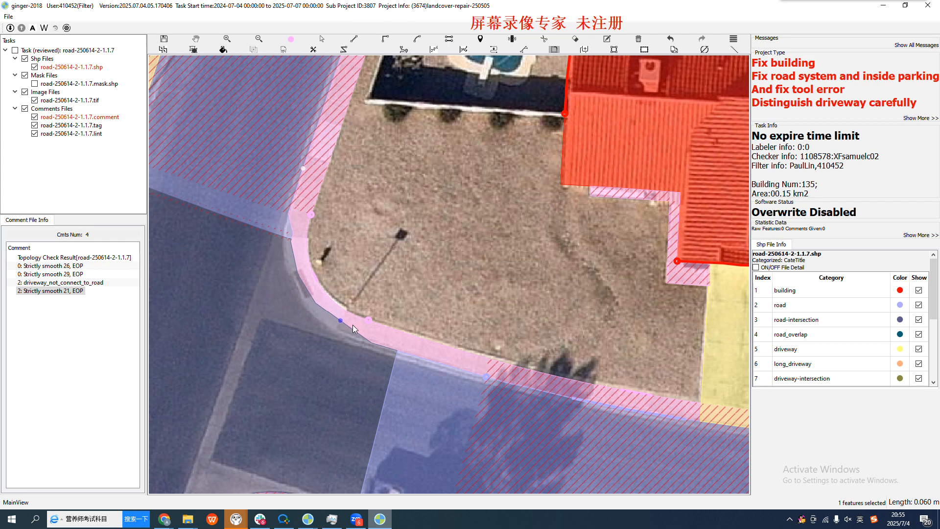
click(304, 168)
click(437, 365)
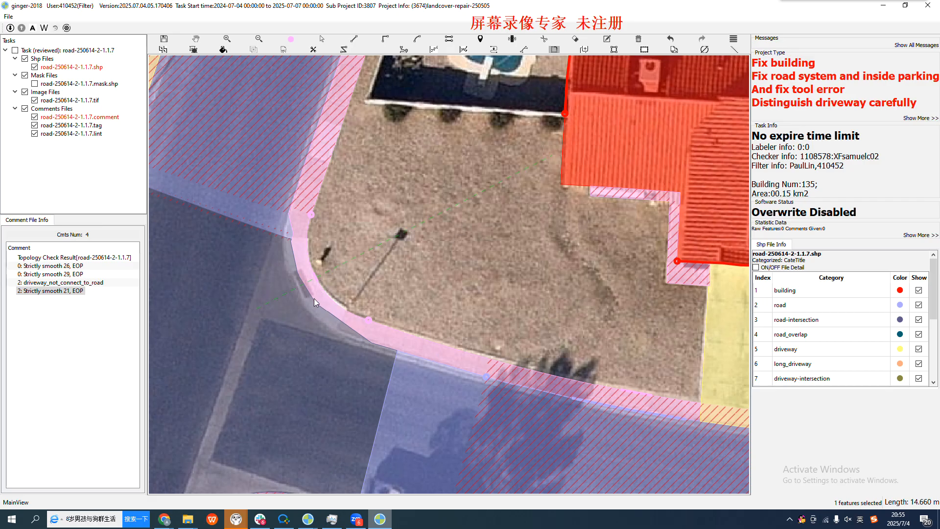
key(Escape)
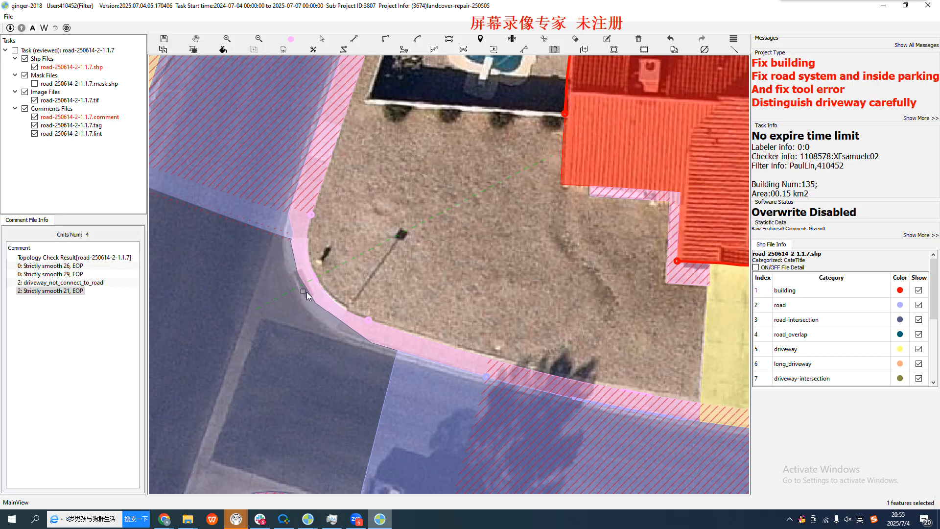
click(311, 290)
key(Escape)
Try the corner rounding again with a start point slightly nearer the bend, and check the curve against the curb
key(r)
click(302, 180)
click(441, 368)
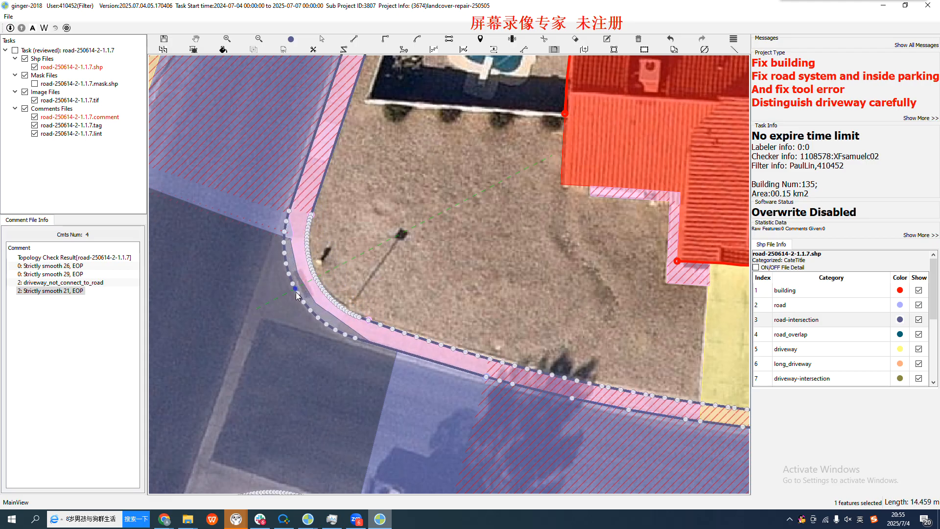
scroll(302, 290, up, 2)
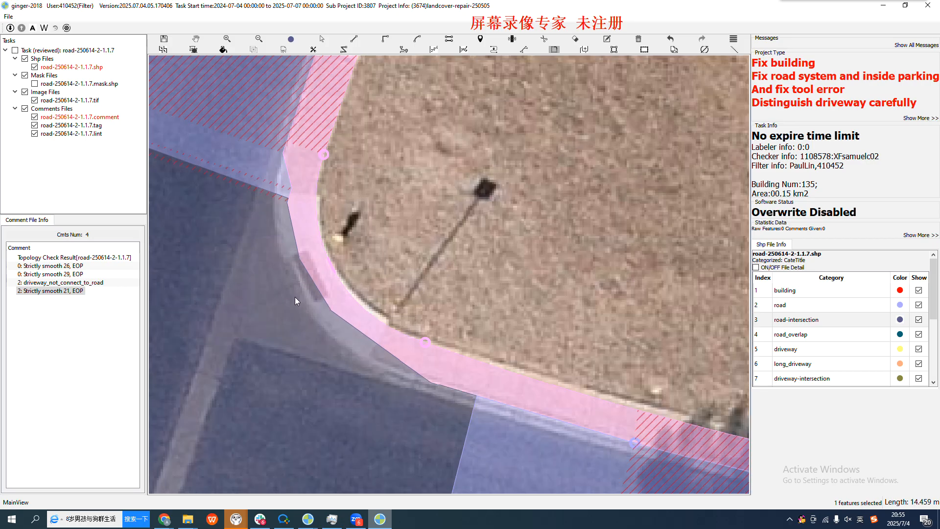
scroll(295, 298, down, 1)
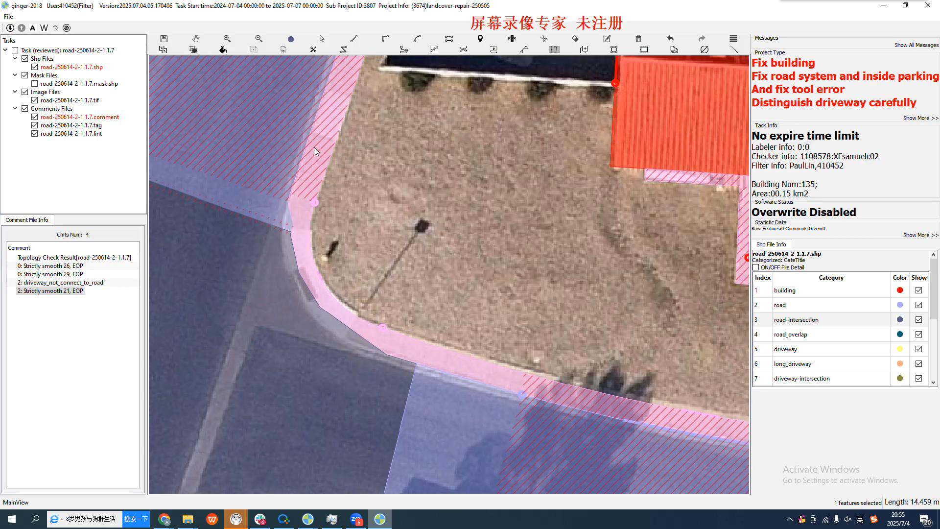
key(Escape)
Try Round Corner once more on the sidewalk's road-side edge at the lamp-post corner, starting just above the bend
key(t)
click(298, 168)
click(290, 297)
Round the sidewalk's road-side edge at the lamp-post corner so the curve follows the curb between the two streets
click(303, 287)
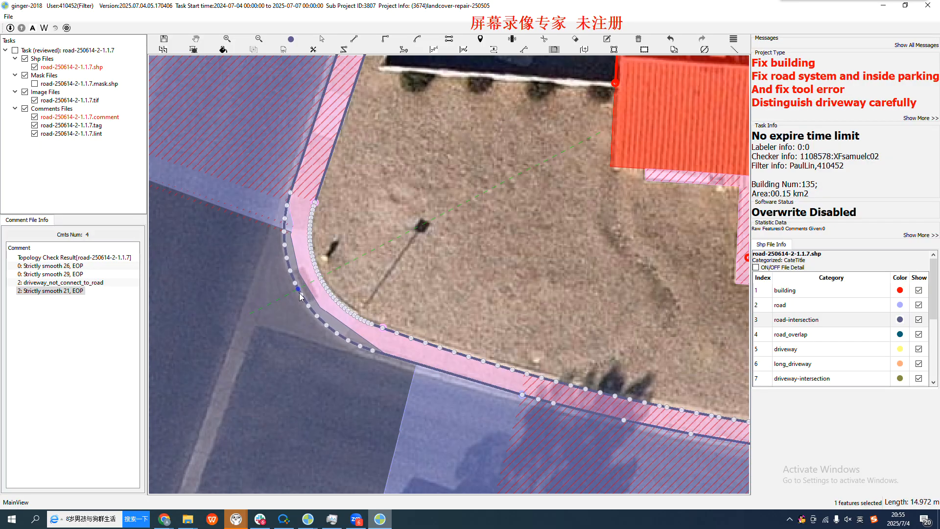
click(299, 295)
key(Escape)
drag(327, 267, 326, 292)
key(space)
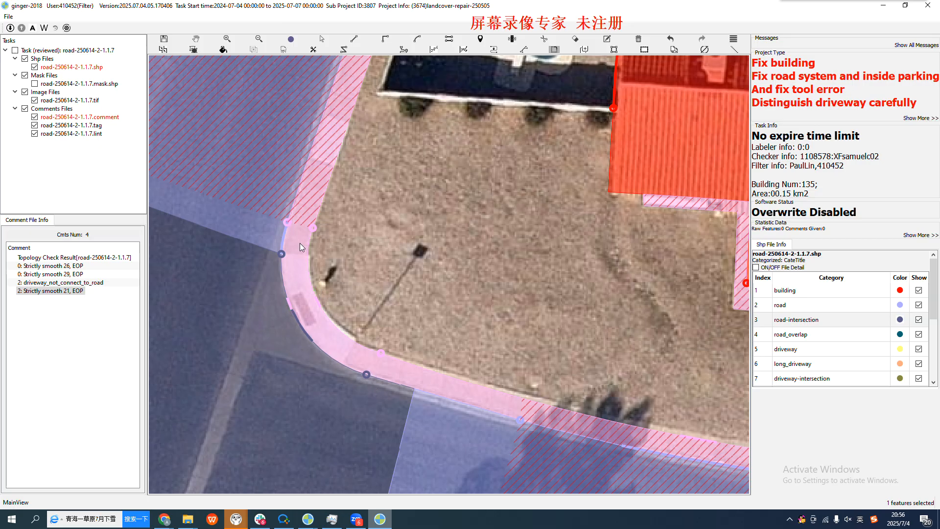
Review the road and sidewalk edges around the repaired corner and up to the neighbouring intersection
scroll(339, 287, down, 3)
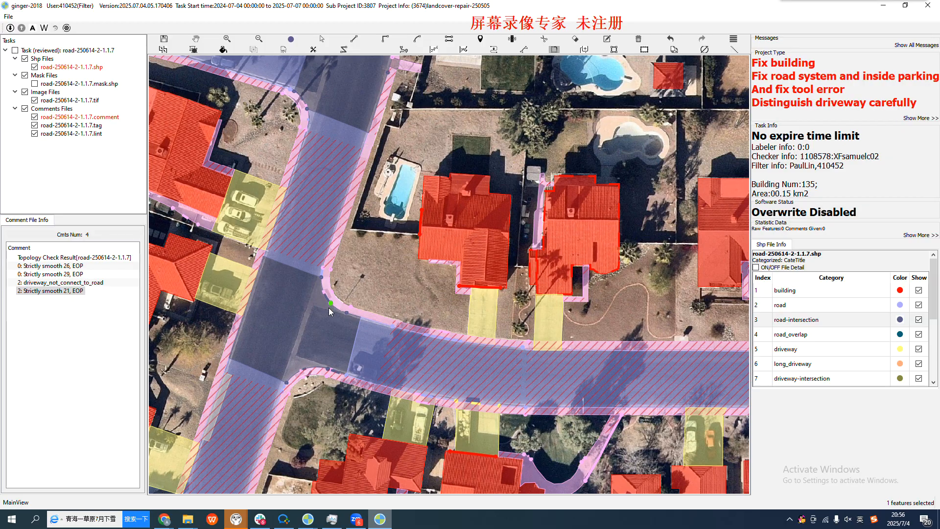
key(space)
drag(295, 291, 253, 326)
drag(263, 281, 314, 359)
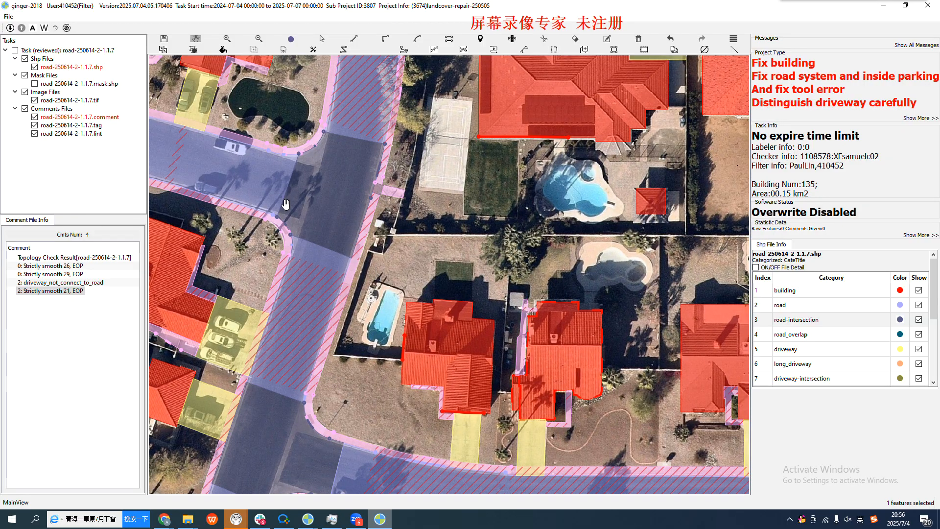
drag(285, 324, 367, 243)
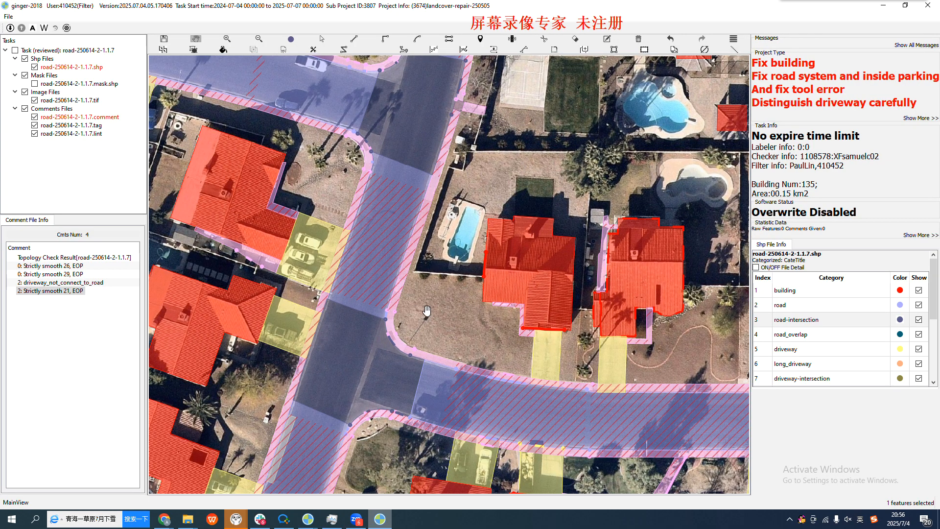
drag(399, 195, 388, 301)
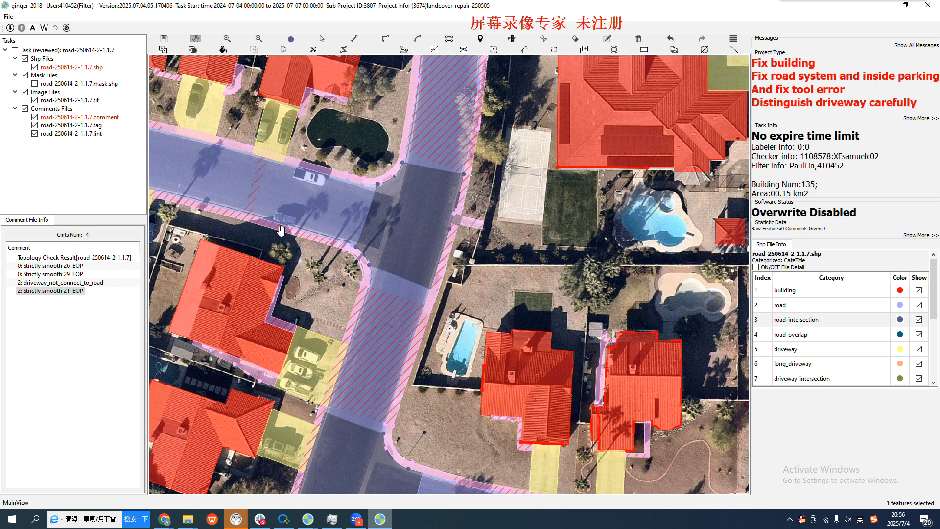
Go to the comment "Strictly smooth 26, EOP" and inspect the flagged sidewalk corner beside the driveway
double_click(56, 267)
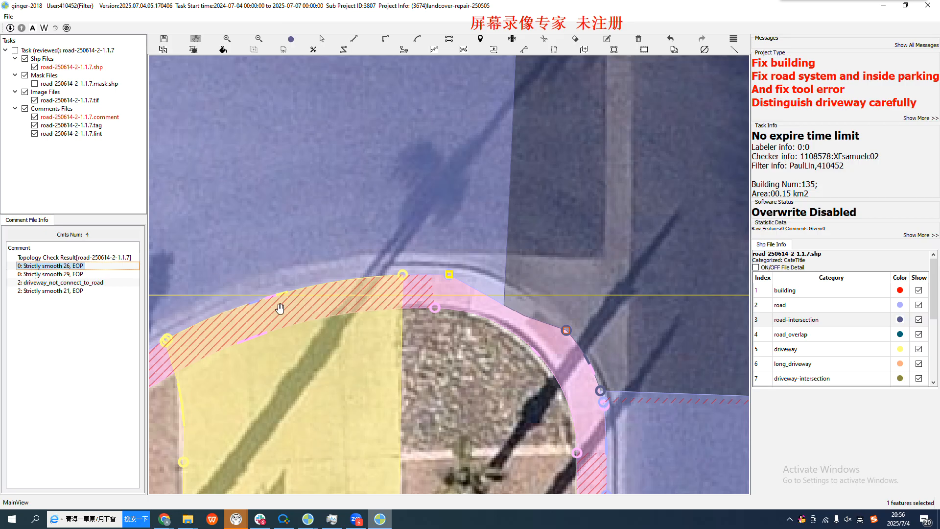
drag(461, 306, 366, 279)
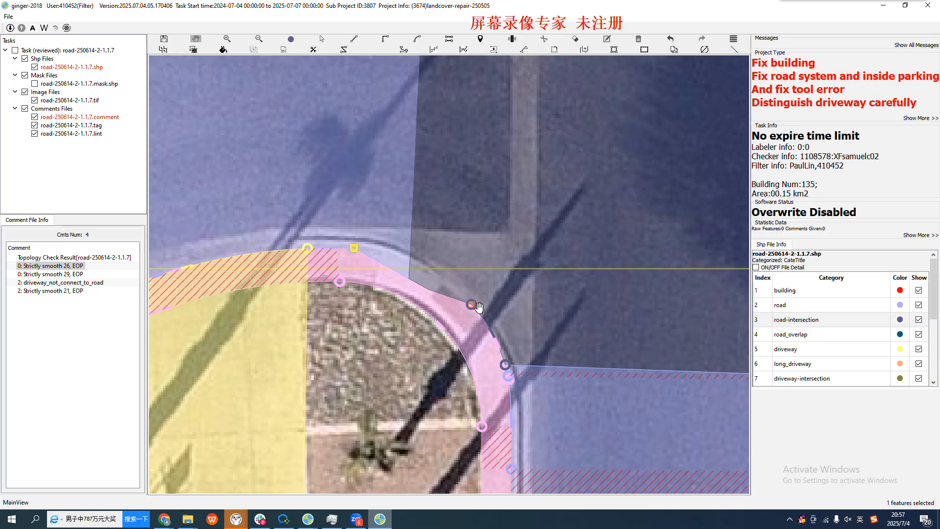
key(space)
key(space)
scroll(338, 293, down, 2)
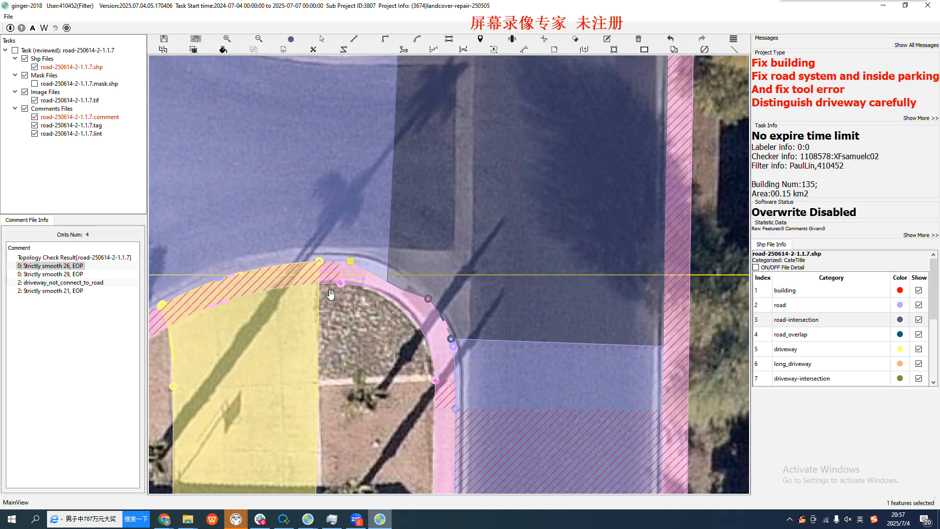
Try to round the flagged corner's road-side edge with Round Corner, from beside the driveway to the adjoining street
key(s)
click(332, 263)
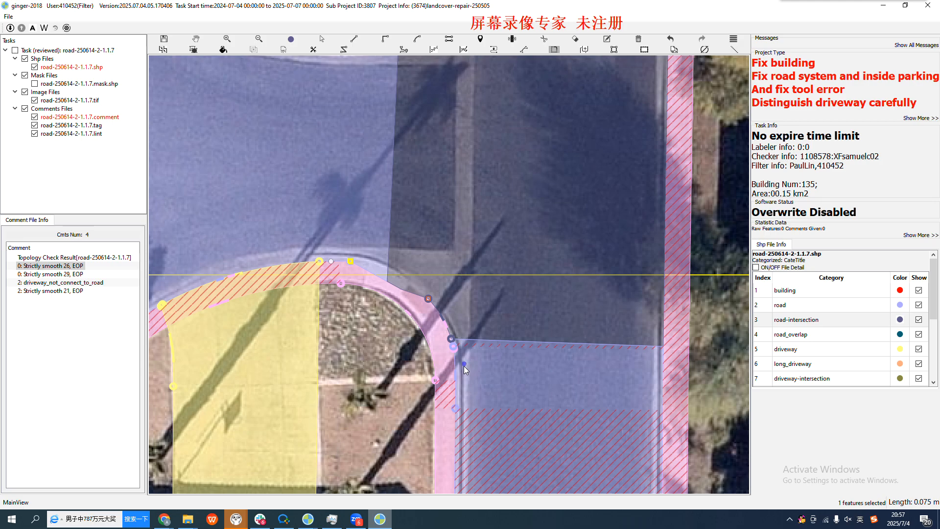
click(457, 390)
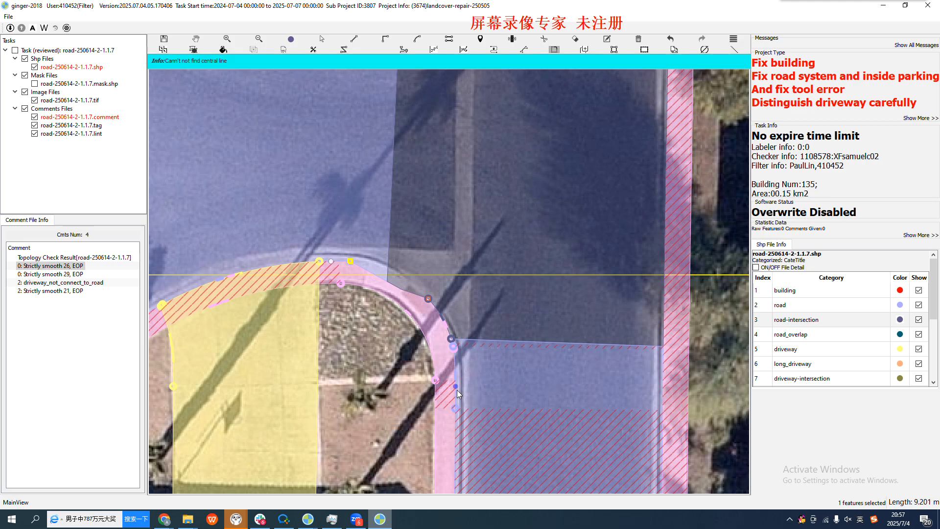
key(Escape)
scroll(389, 300, down, 1)
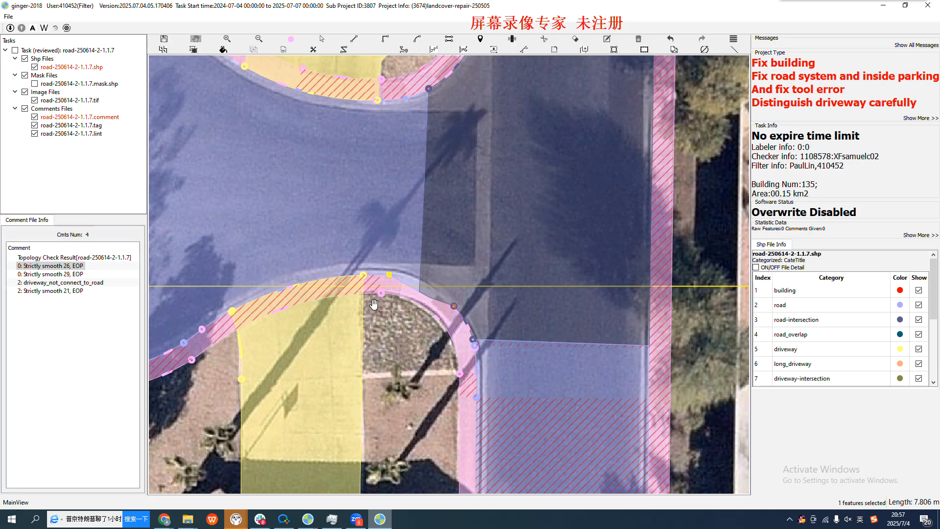
scroll(373, 304, up, 1)
key(r)
click(369, 265)
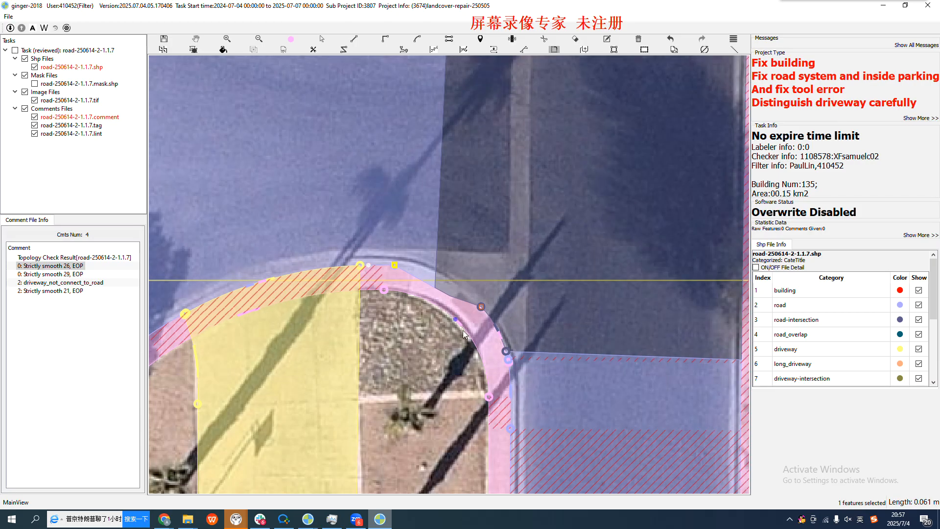
click(512, 384)
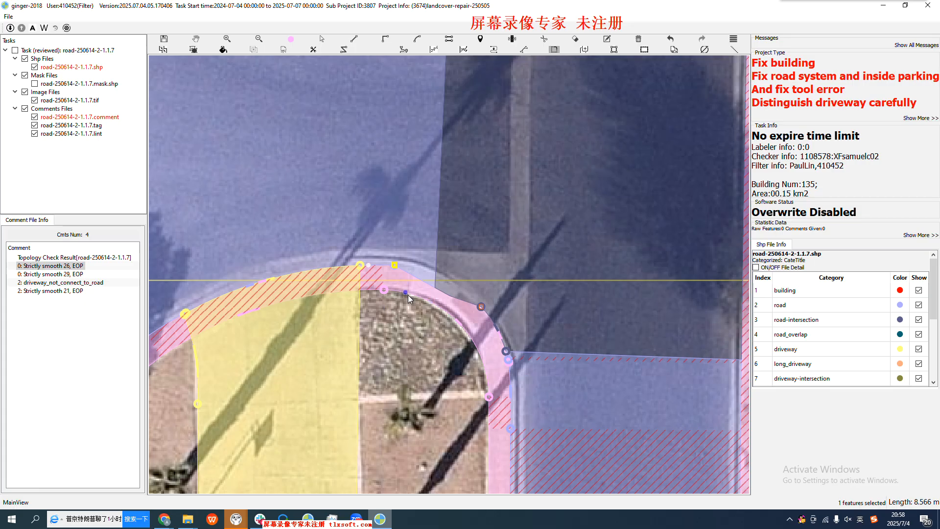
scroll(401, 289, up, 1)
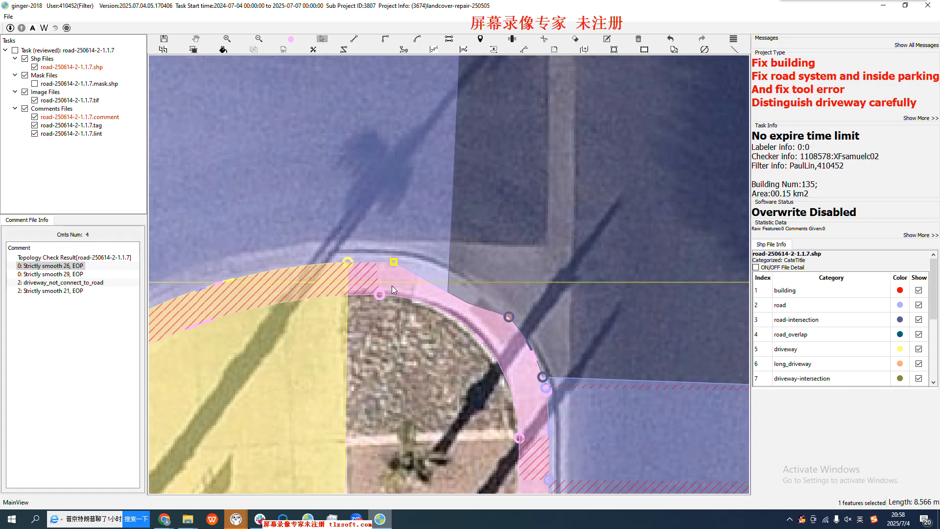
Inspect the sidewalk polygon's vertices and reshape its flagged corner edge with a three-point curve along the curb, from the driveway to the pole shadow
click(391, 286)
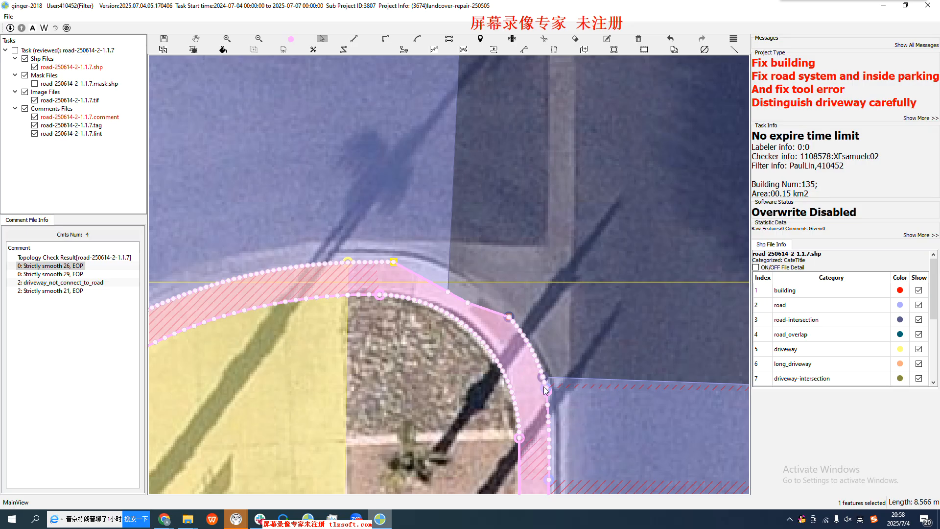
scroll(546, 390, down, 1)
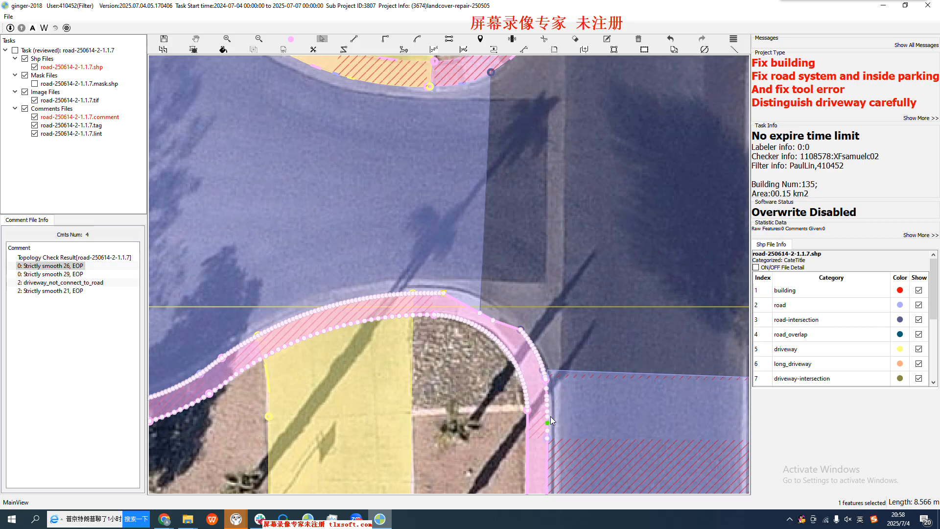
scroll(549, 433, up, 1)
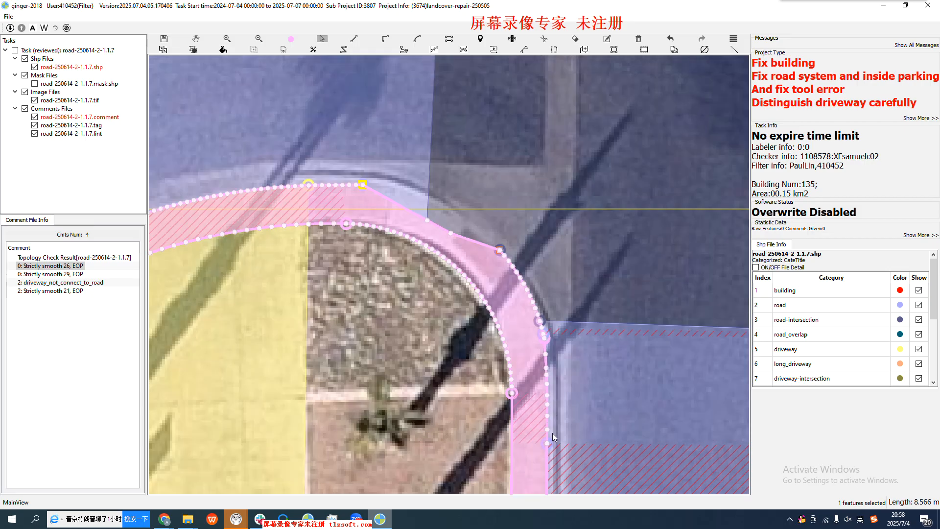
key(space)
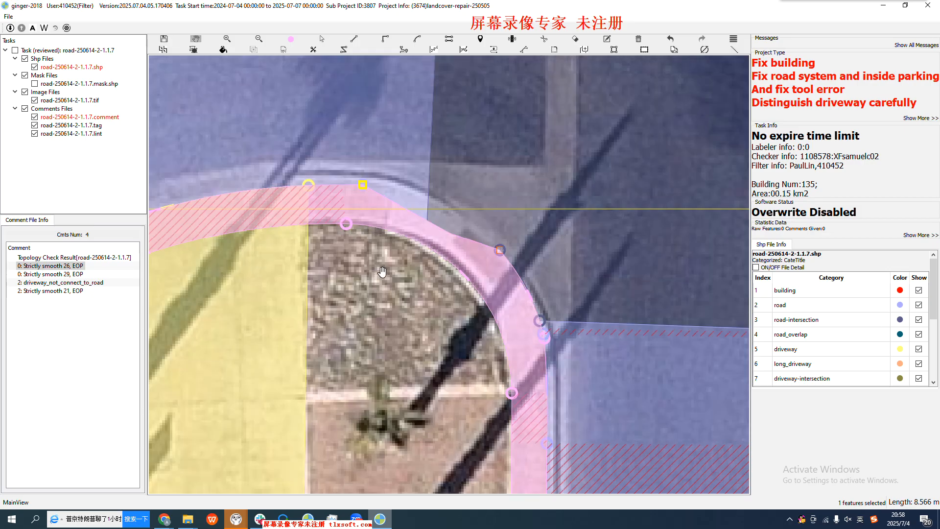
drag(379, 275, 364, 291)
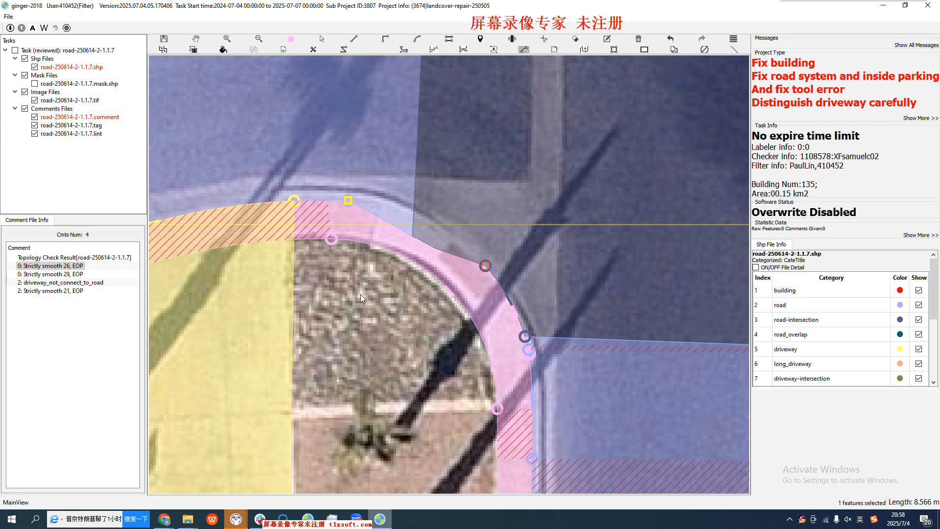
click(322, 202)
click(505, 293)
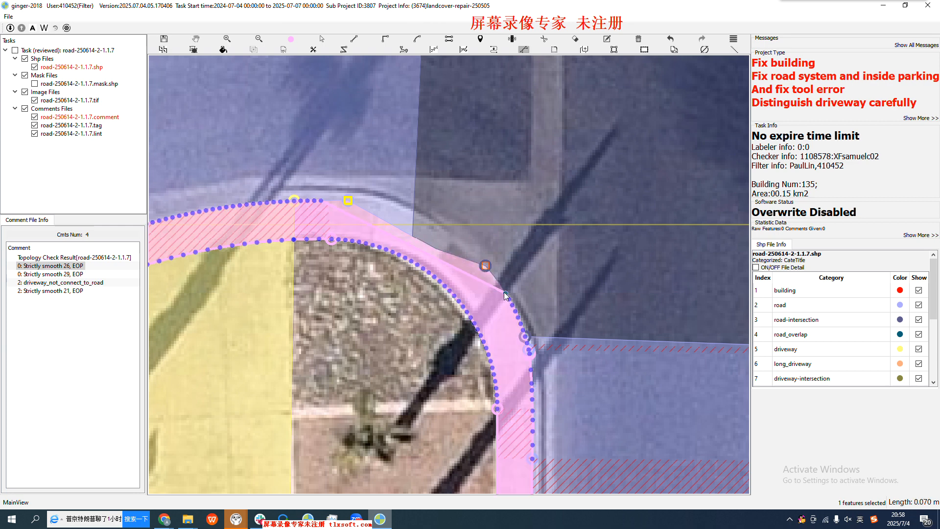
click(413, 216)
key(space)
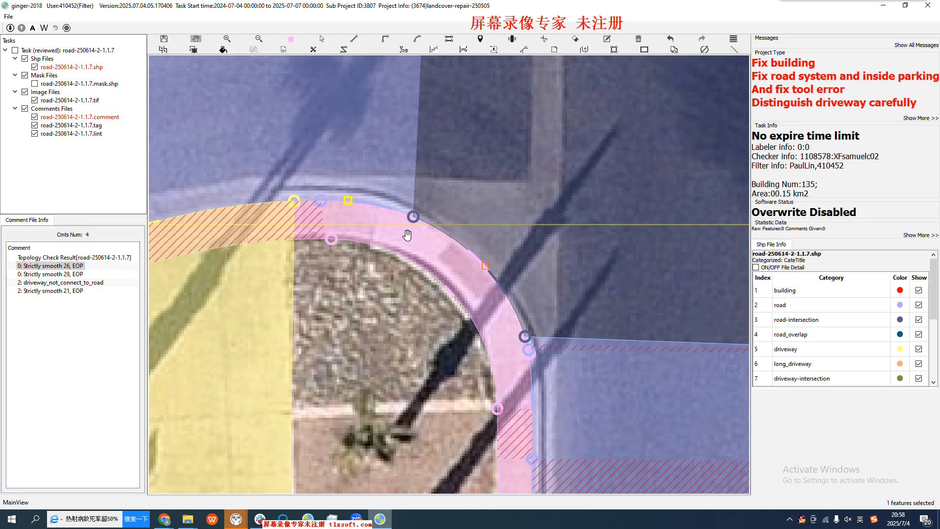
Check the reshaped corner against the surrounding roads, including the spot marked by the comment "Strictly smooth 29, EOP"
scroll(409, 235, down, 1)
scroll(408, 236, down, 2)
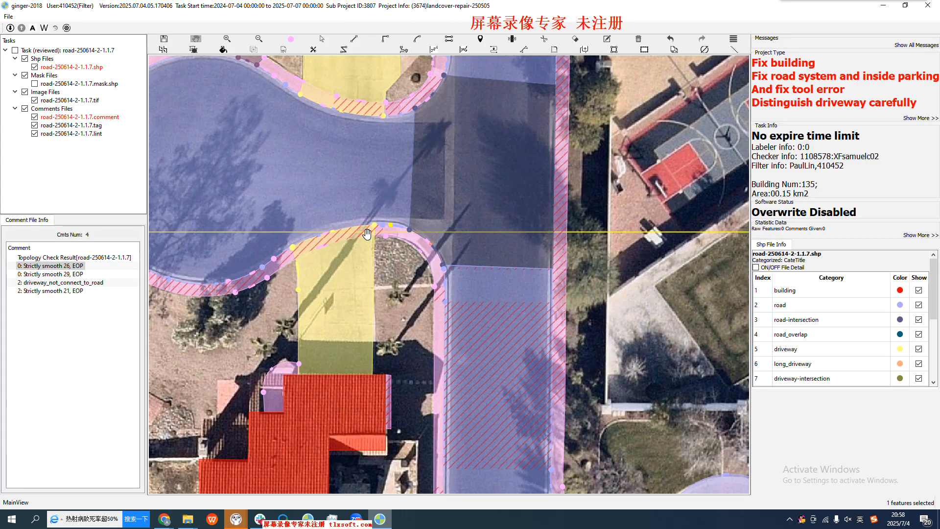
drag(394, 217, 389, 256)
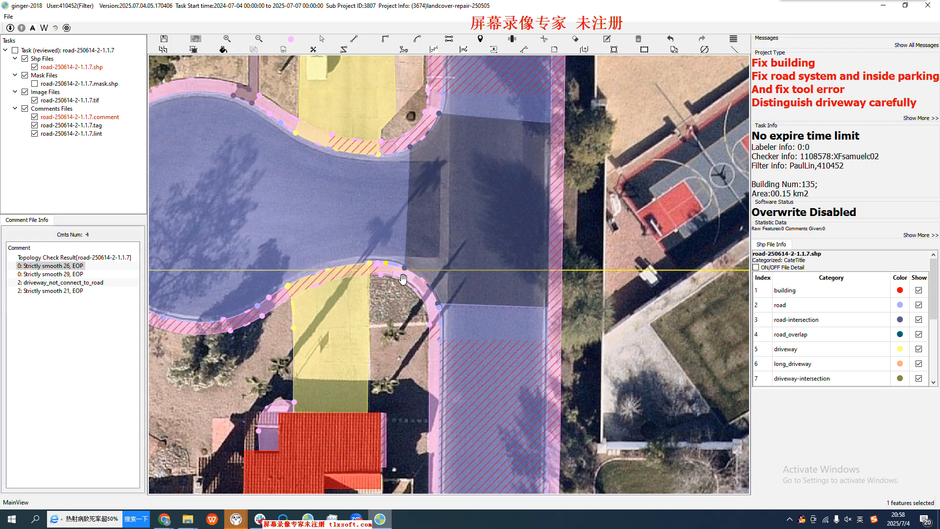
scroll(440, 319, up, 1)
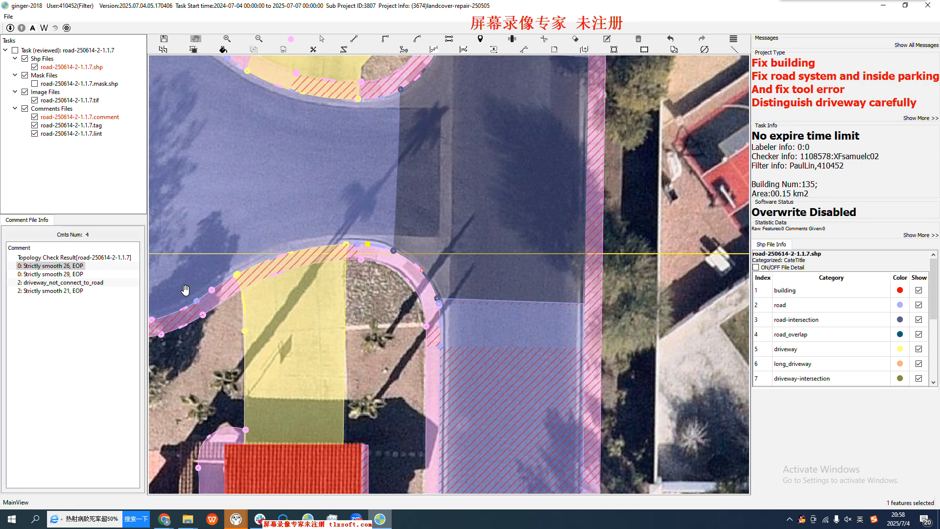
click(55, 275)
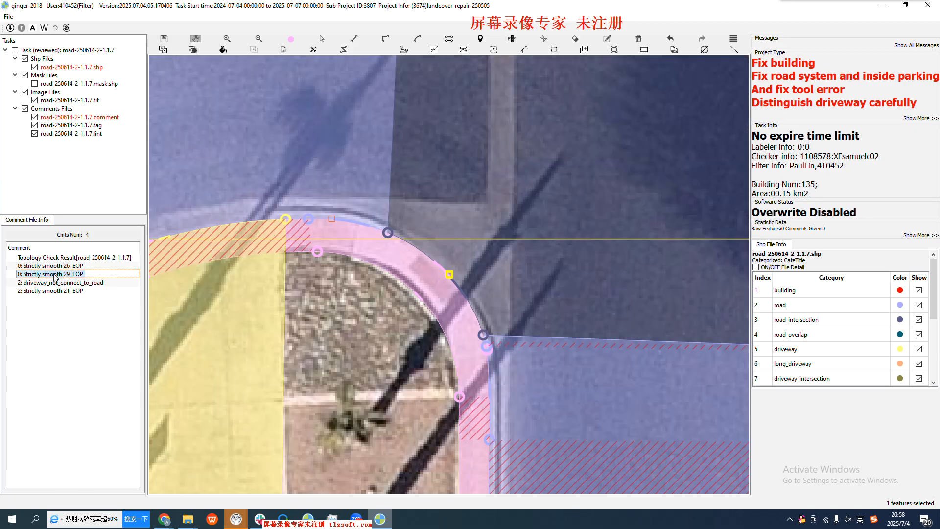
Go to the comment "Strictly smooth 21, EOP" and examine the kink where the sidewalk meets the road
click(59, 291)
drag(530, 287, 434, 318)
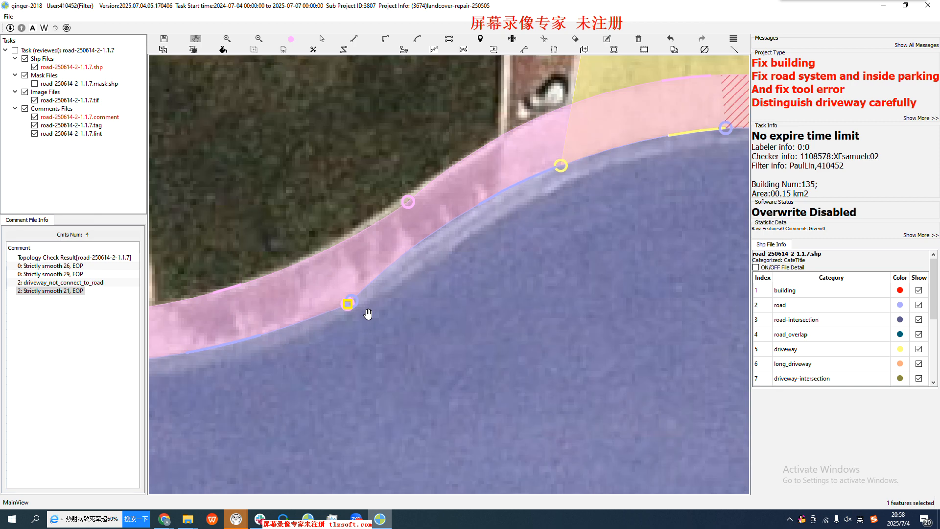
scroll(371, 313, up, 1)
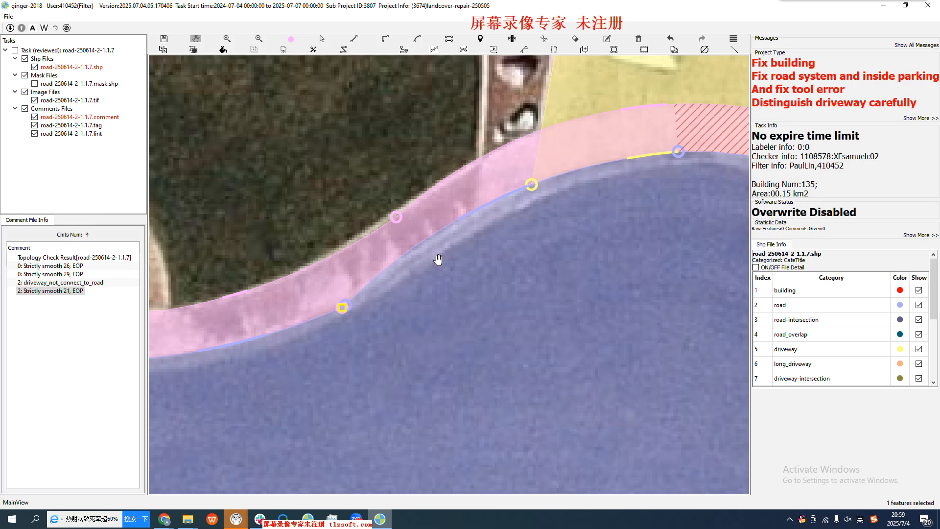
scroll(400, 304, down, 1)
scroll(332, 306, up, 1)
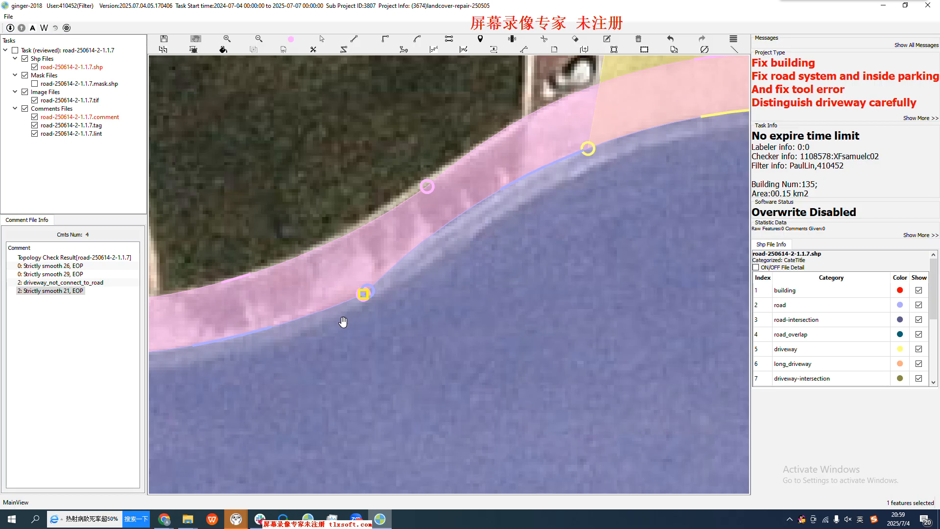
Try to smooth the kink in the road edge at the comment marker with a shallow three-point curve, and undo the edit
key(s)
click(331, 307)
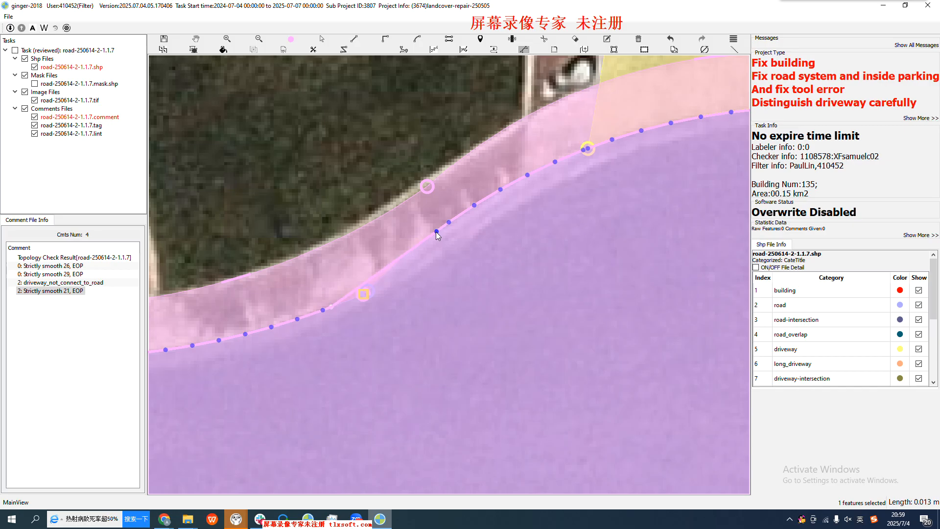
click(436, 231)
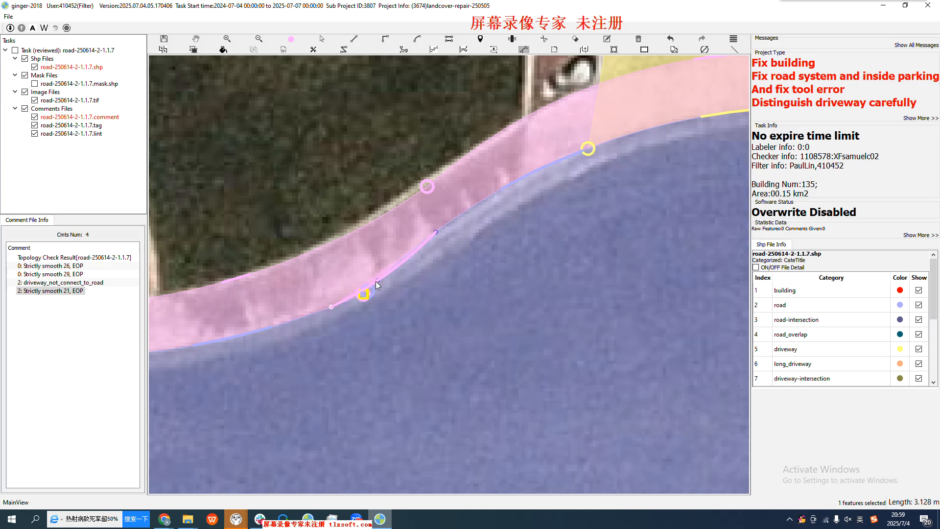
scroll(376, 280, up, 2)
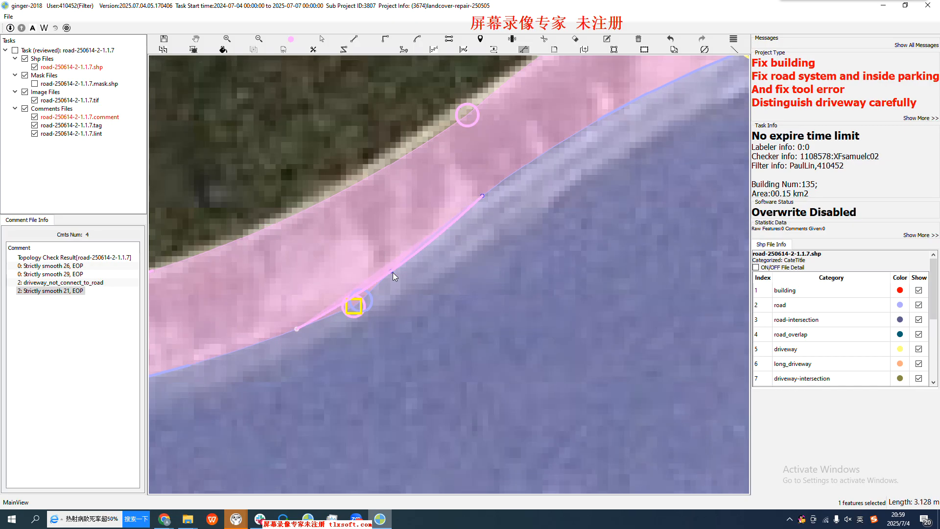
click(393, 273)
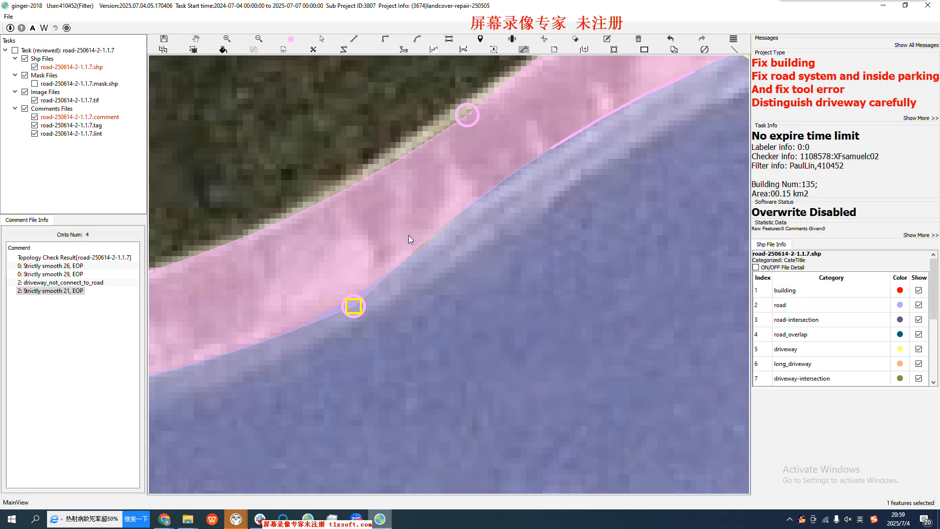
key(ctrl+z)
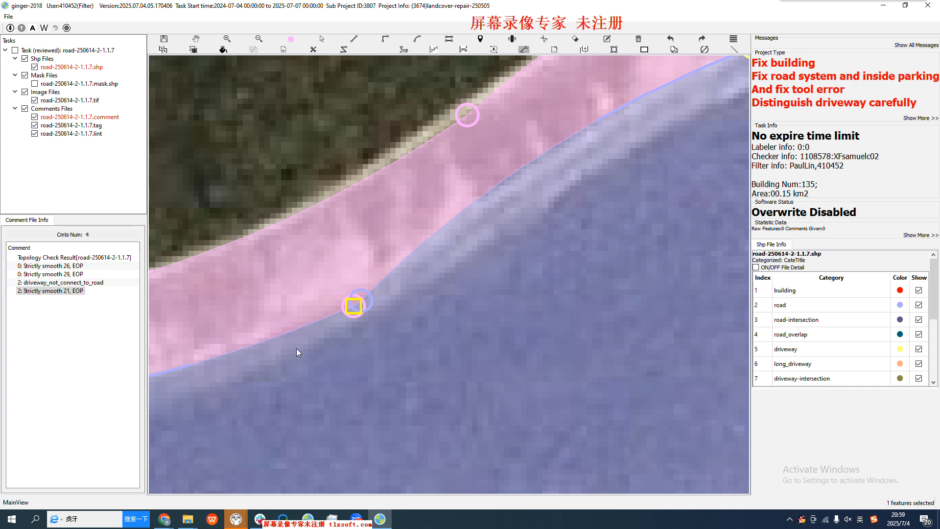
Smooth the kink in the sidewalk's road edge at the "Strictly smooth 21, EOP" marker with a three-point curve, and inspect the sidewalk's vertices
click(255, 348)
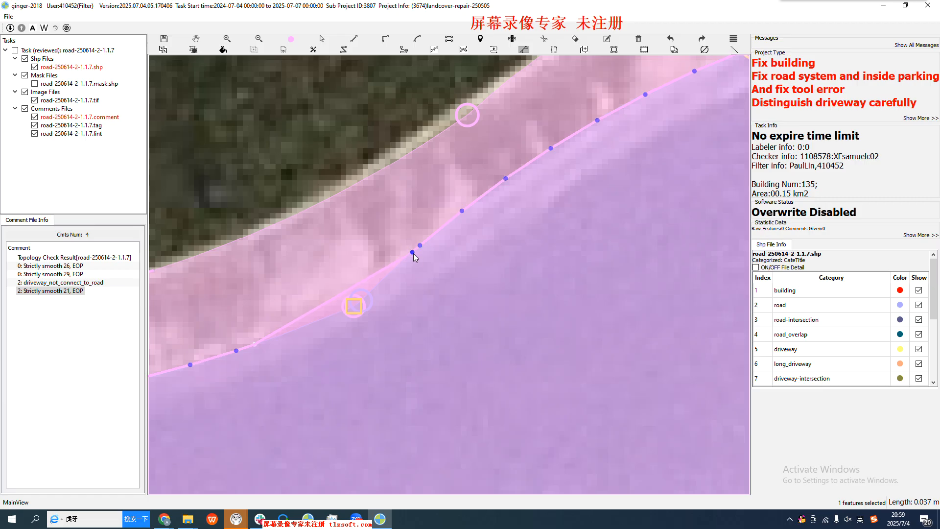
click(413, 253)
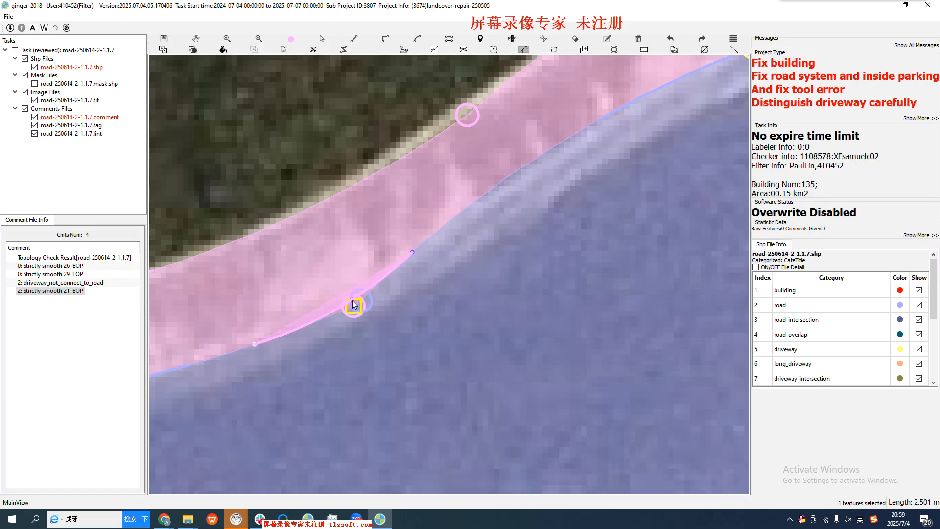
click(354, 304)
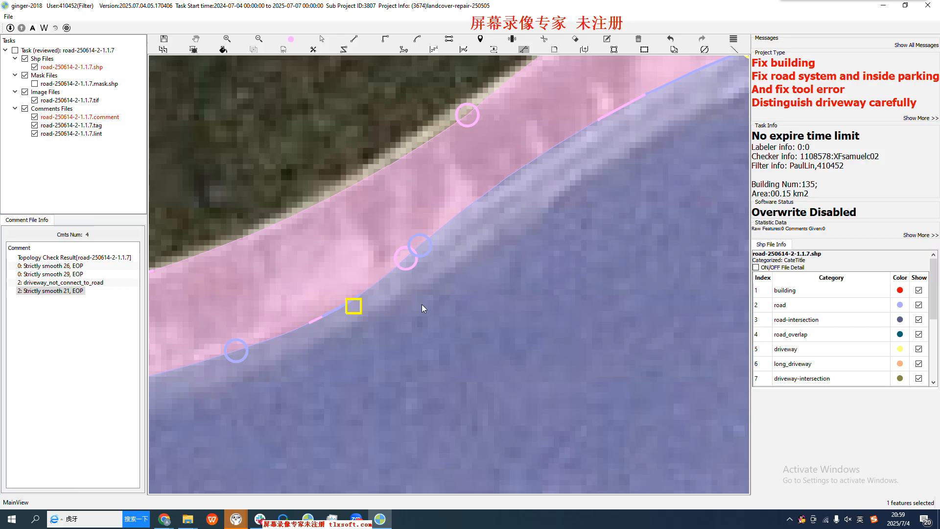
scroll(422, 304, down, 1)
key(Escape)
click(330, 319)
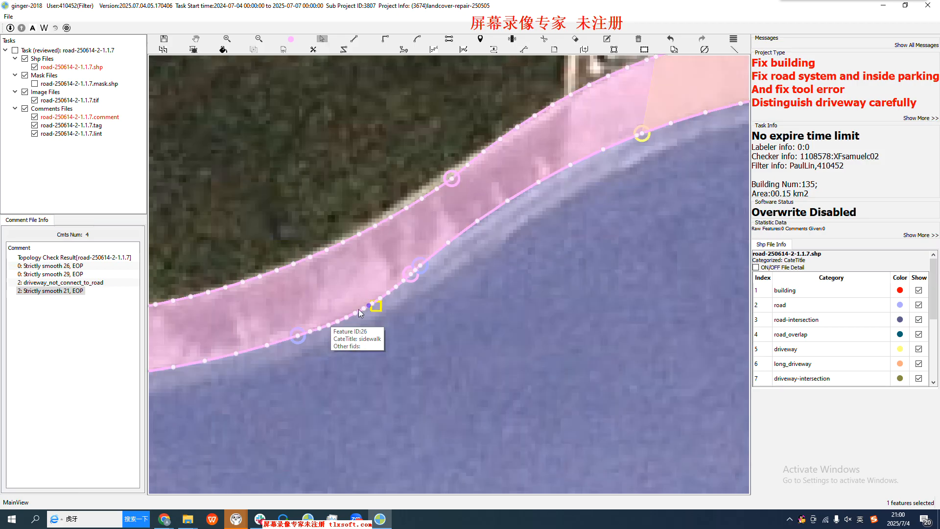
Follow the curb to the street intersection and examine its rounded sidewalk corner and the vertices of the two adjoining road polygons
scroll(428, 271, down, 2)
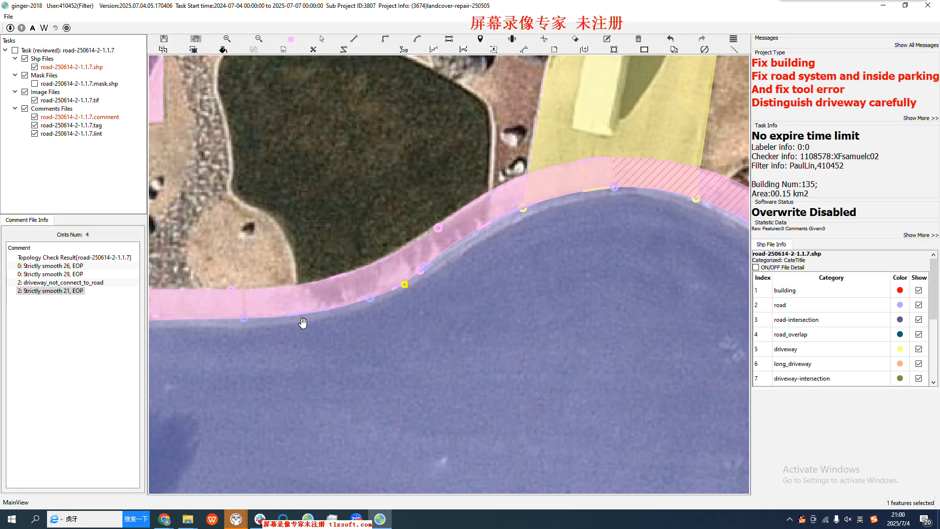
drag(290, 319, 311, 341)
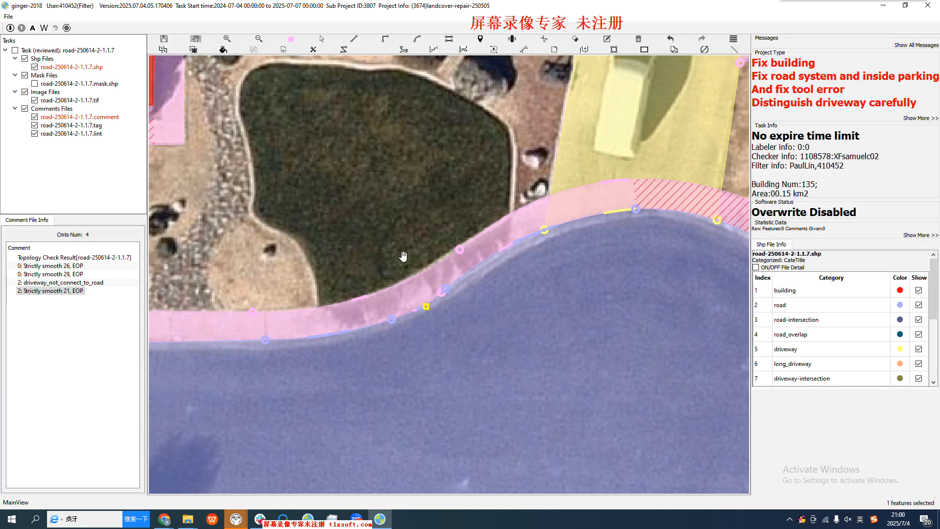
scroll(402, 259, down, 2)
scroll(403, 257, down, 1)
drag(280, 327, 485, 290)
drag(359, 304, 626, 348)
scroll(450, 215, up, 4)
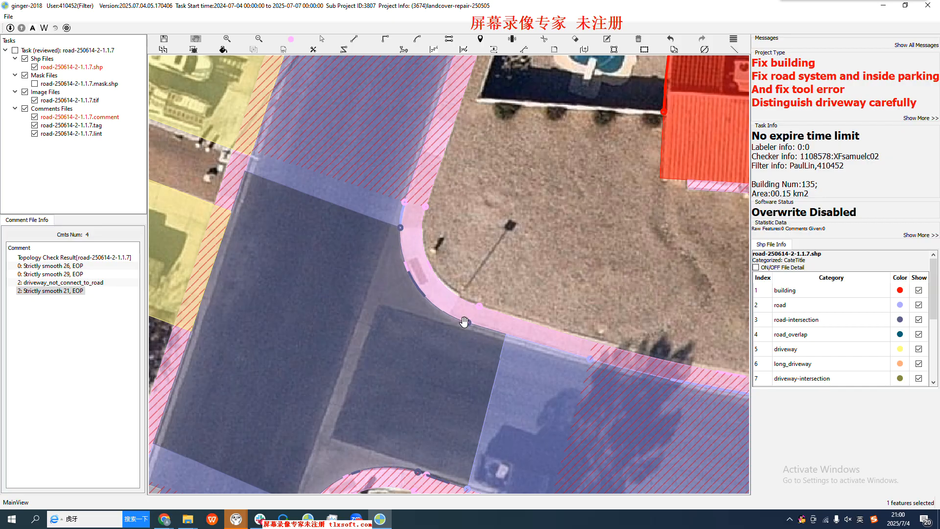
drag(414, 198, 391, 288)
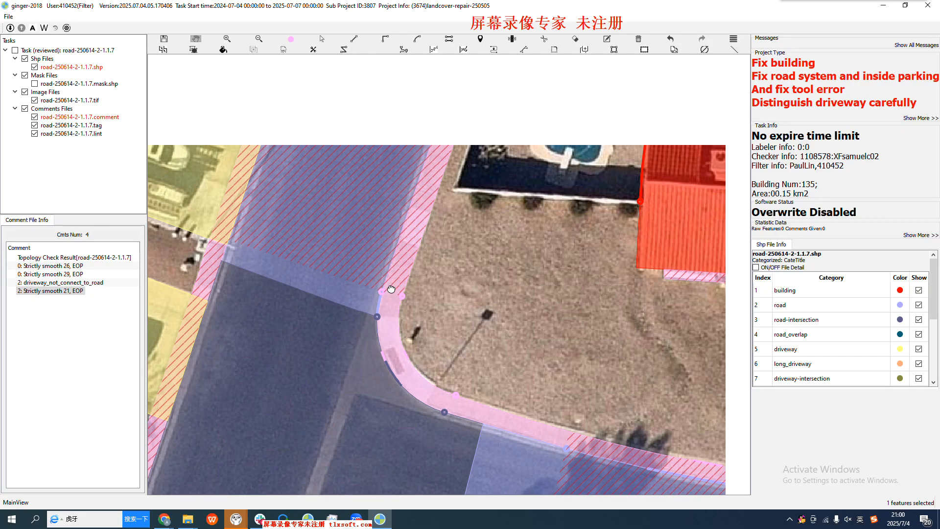
key(s)
click(400, 251)
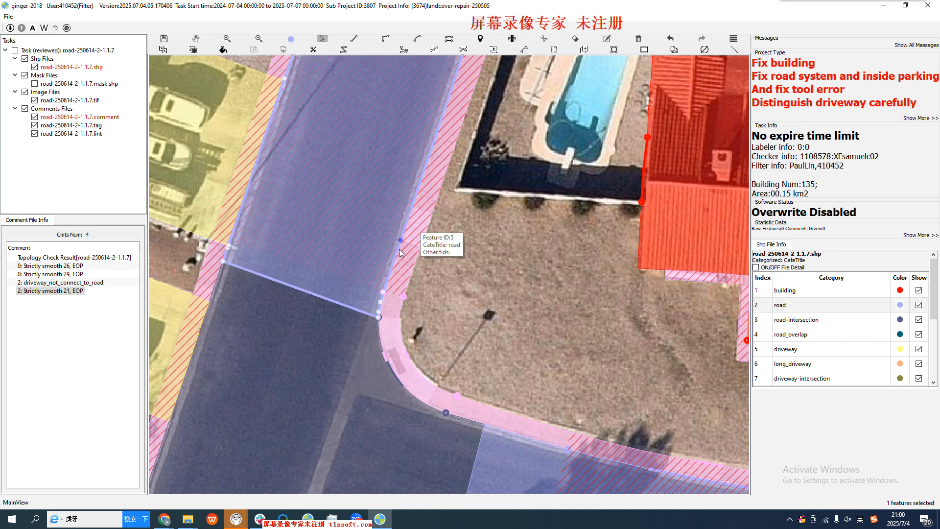
click(400, 242)
click(509, 432)
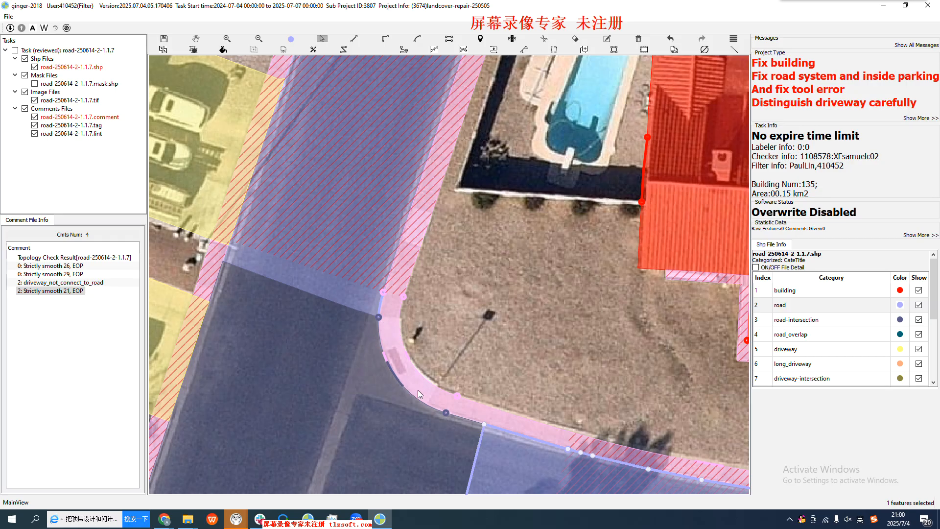
Examine the road, intersection and sidewalk polygons around the neighbouring junction beside the pond, including its curb corners and connecting streets
scroll(376, 322, down, 2)
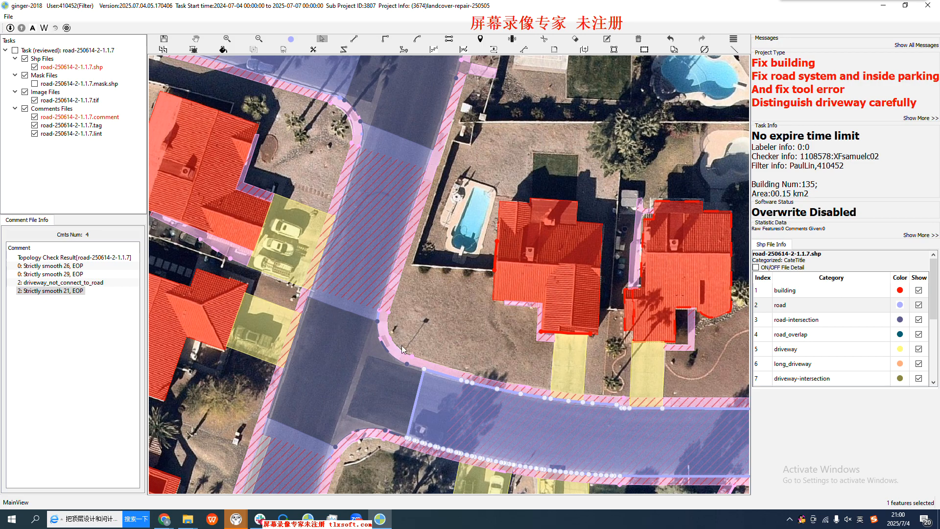
scroll(378, 375, down, 1)
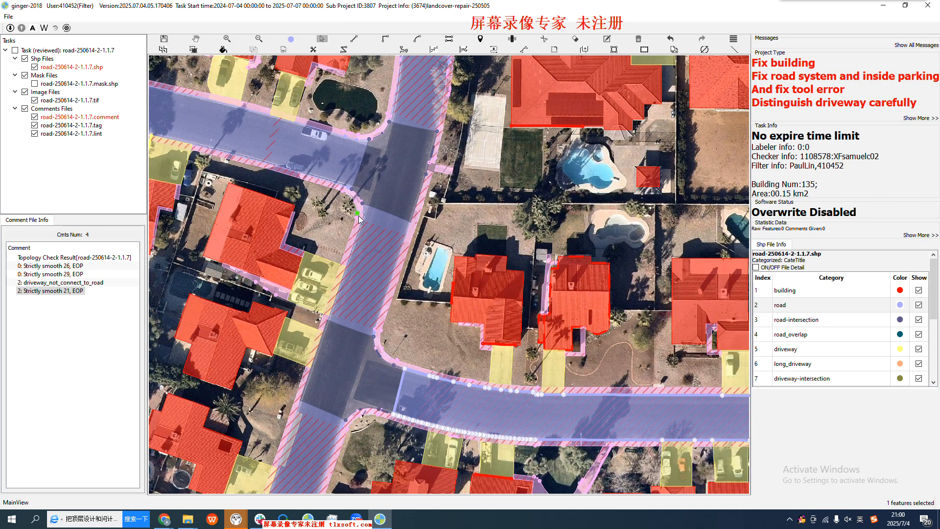
key(h)
drag(377, 144, 388, 208)
scroll(388, 208, up, 1)
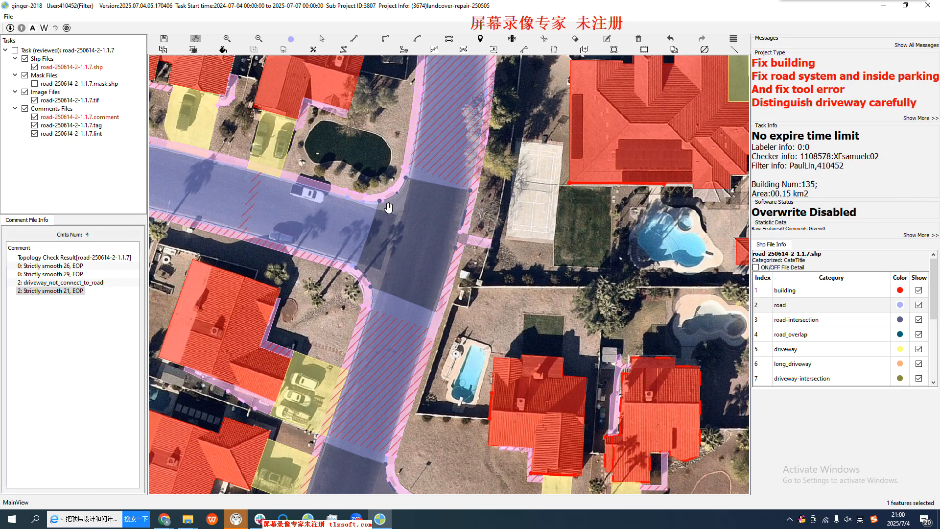
scroll(389, 208, up, 2)
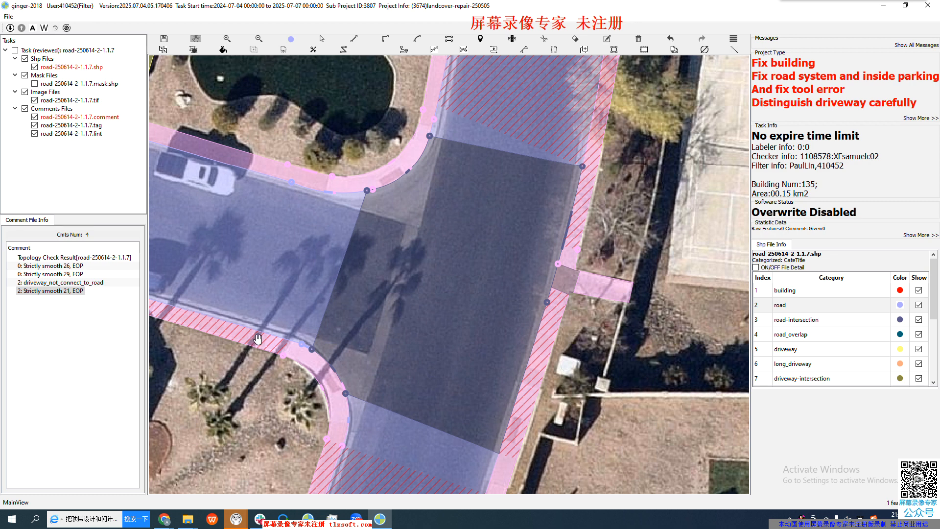
scroll(442, 325, down, 2)
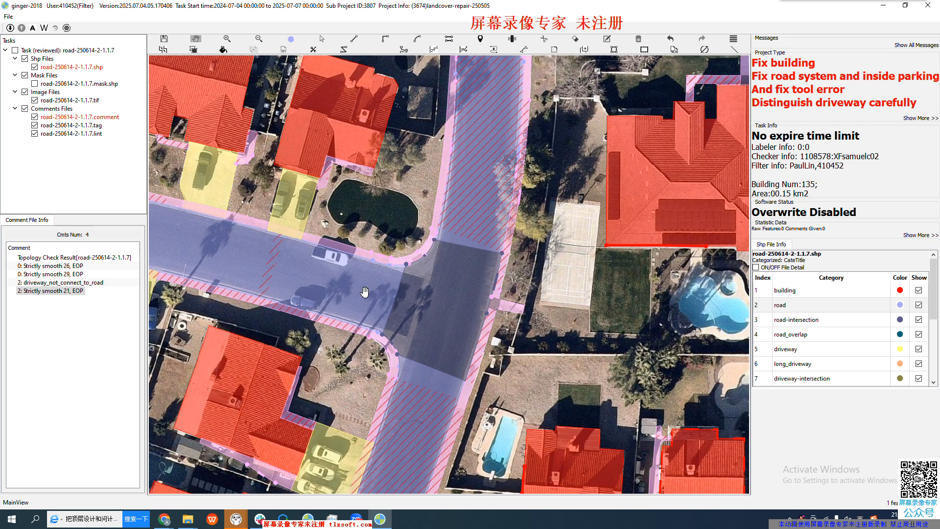
drag(197, 219, 344, 252)
drag(508, 295, 366, 325)
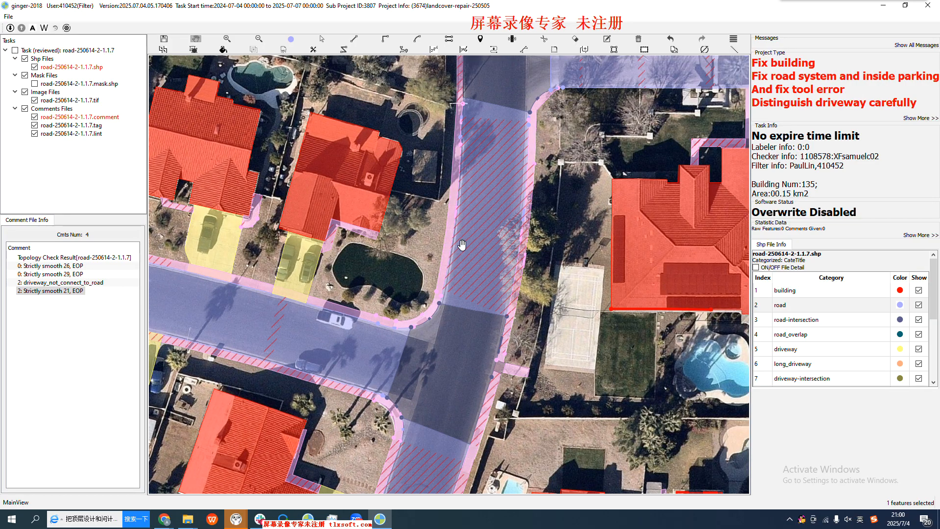
drag(461, 245, 467, 182)
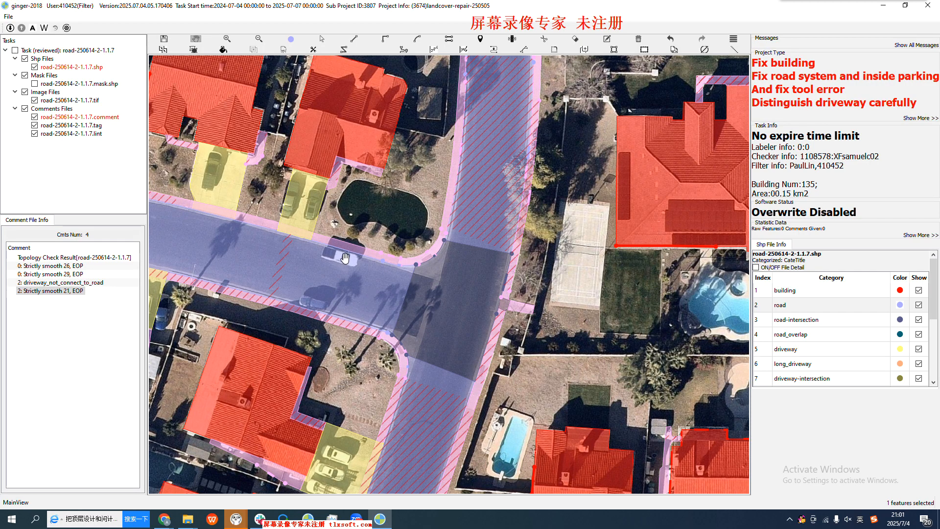
scroll(366, 297, down, 2)
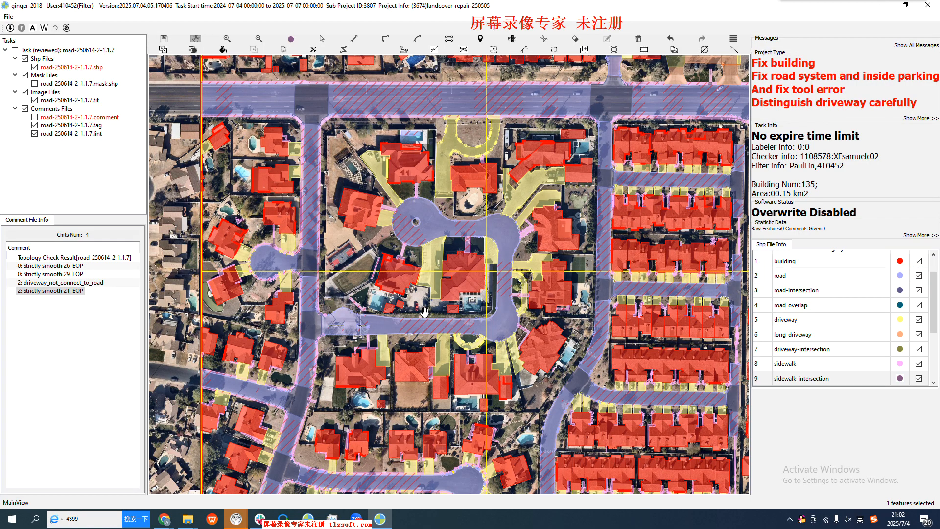